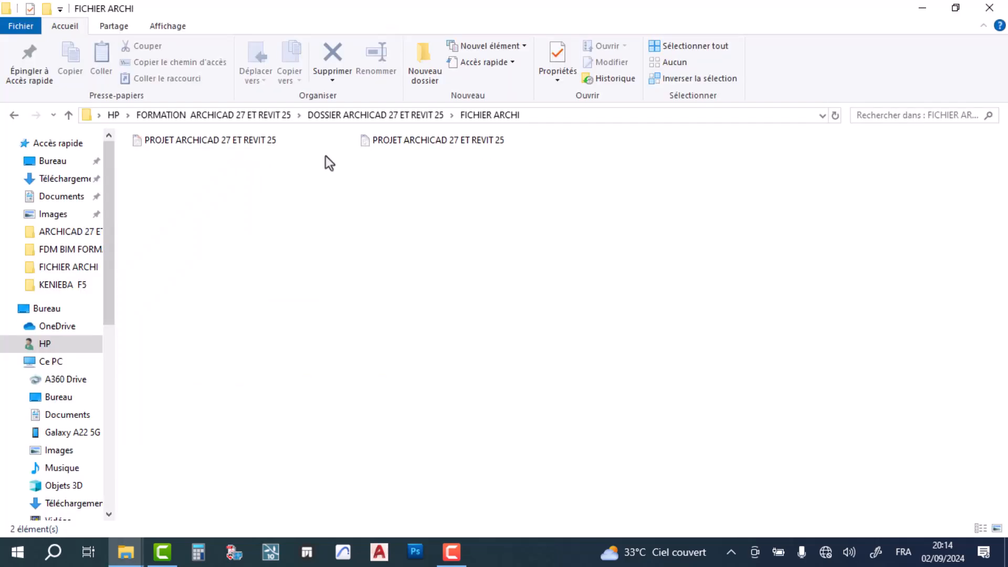
Examine the project files stored in the FICHIER ARCHI and FICHIER REVIT 25 folders
{"action": "scroll", "coordinate": [325, 156], "scroll_direction": "down", "scroll_amount": 4, "text": "ctrl"}
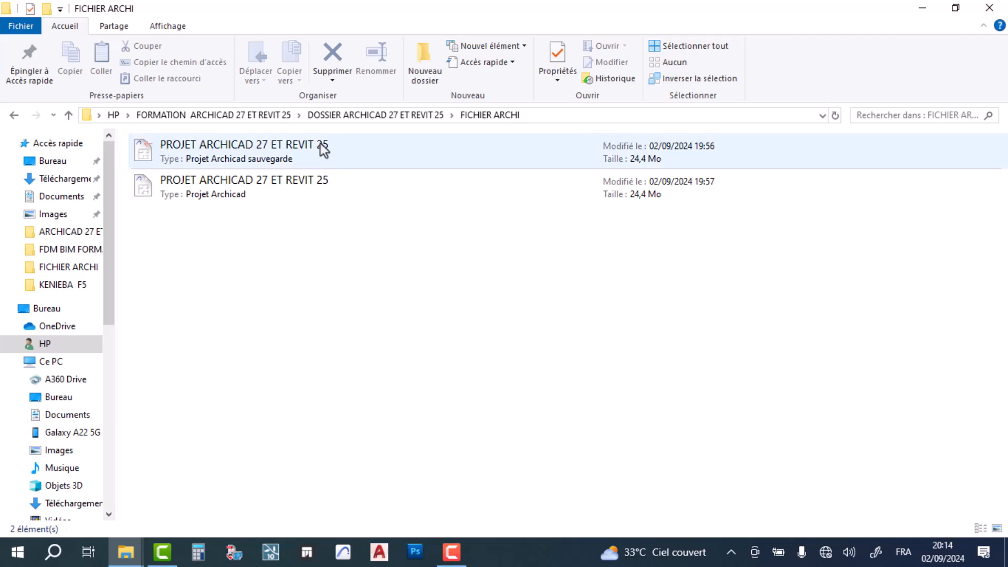
{"action": "left_click", "coordinate": [306, 195]}
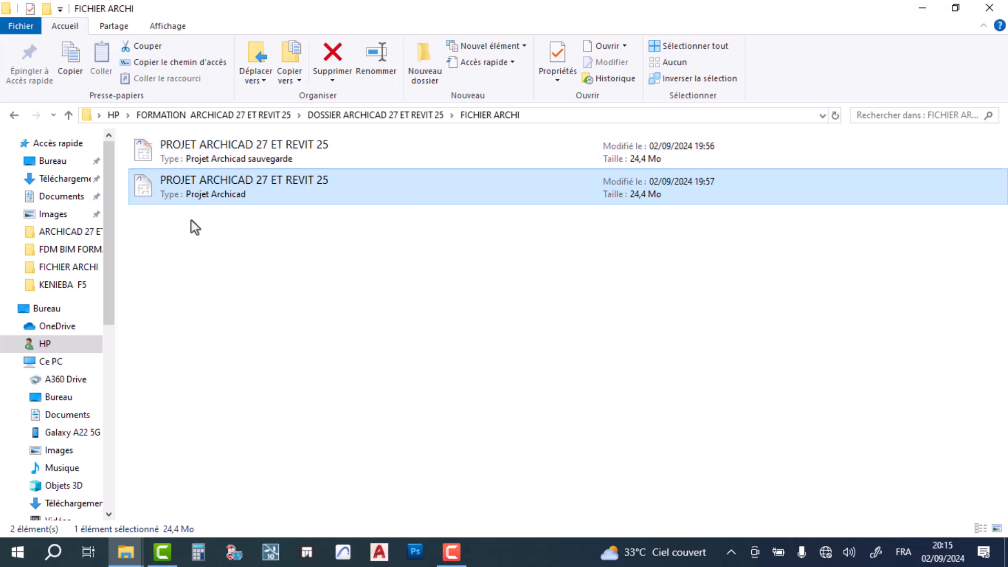
{"action": "left_click", "coordinate": [14, 114]}
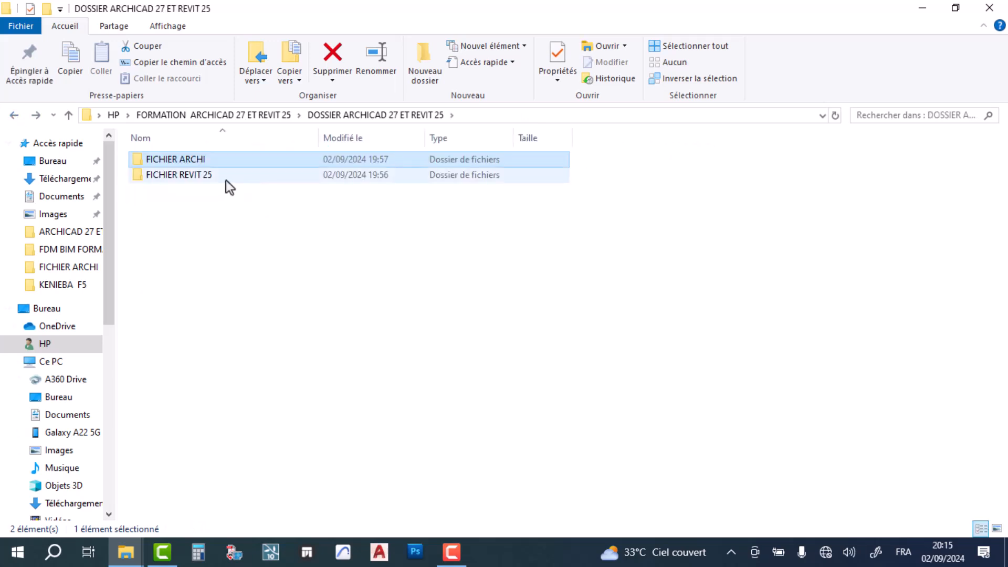
{"action": "double_click", "coordinate": [212, 179]}
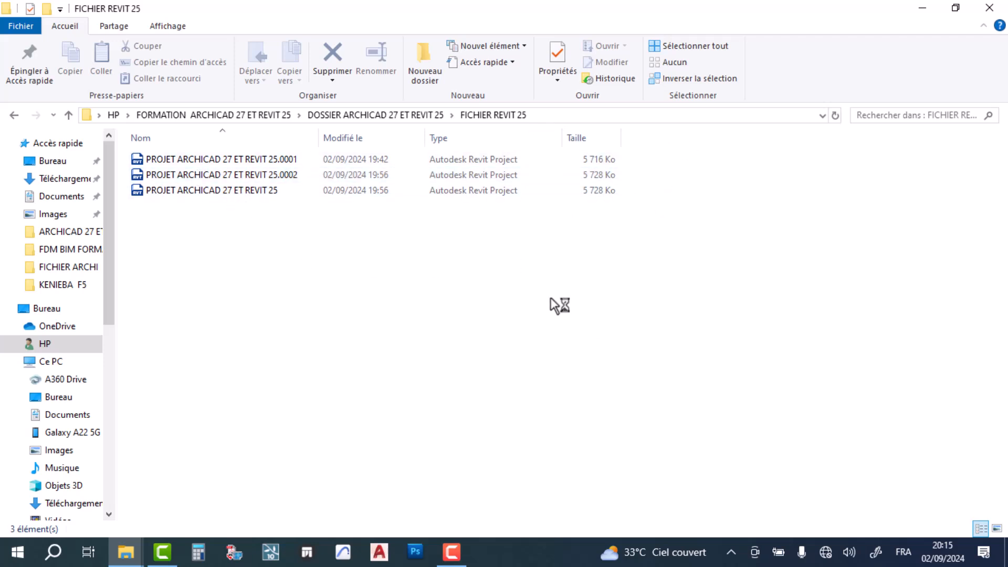
{"action": "left_click", "coordinate": [225, 161]}
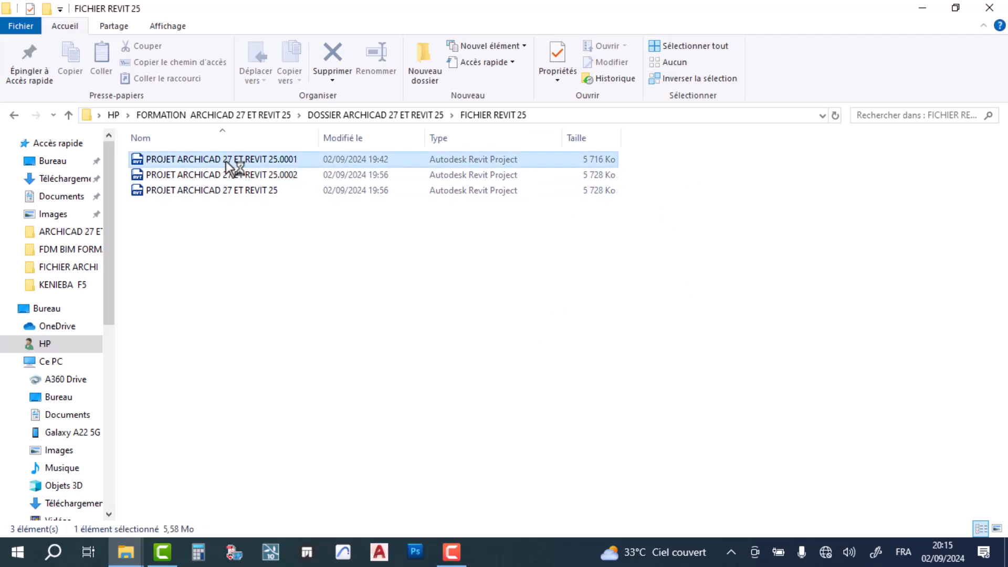
{"action": "left_click", "coordinate": [228, 175]}
{"action": "left_click", "coordinate": [226, 161]}
{"action": "left_click", "coordinate": [231, 173]}
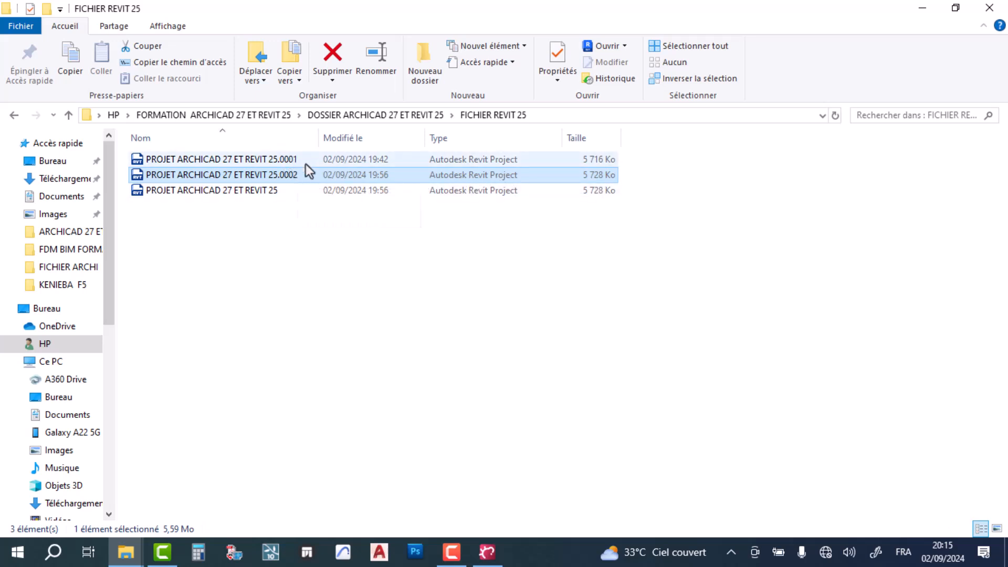
{"action": "left_click", "coordinate": [213, 192]}
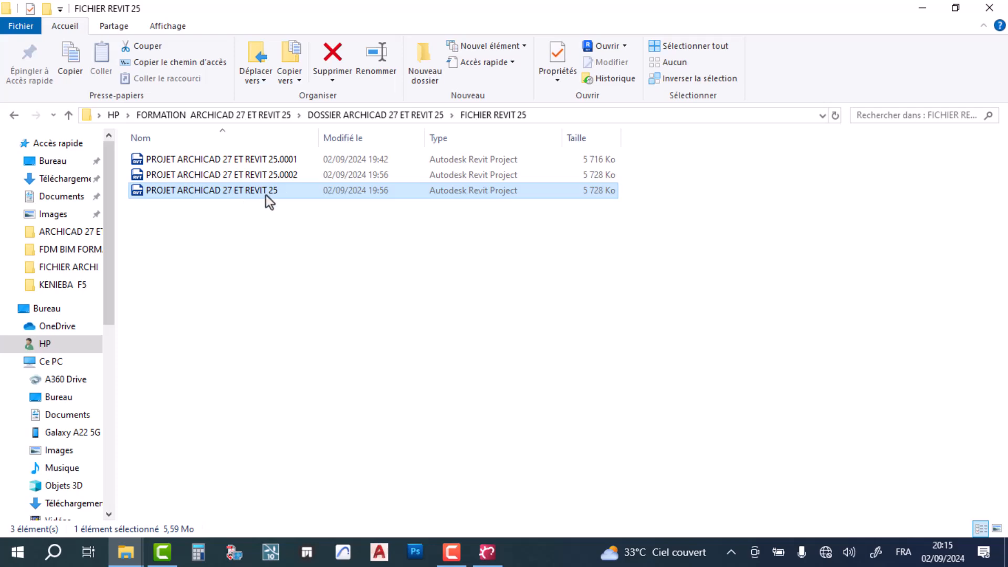
Minimize the file window, send the Graphisoft bug report and dismiss its acknowledgement
{"action": "left_click", "coordinate": [924, 8]}
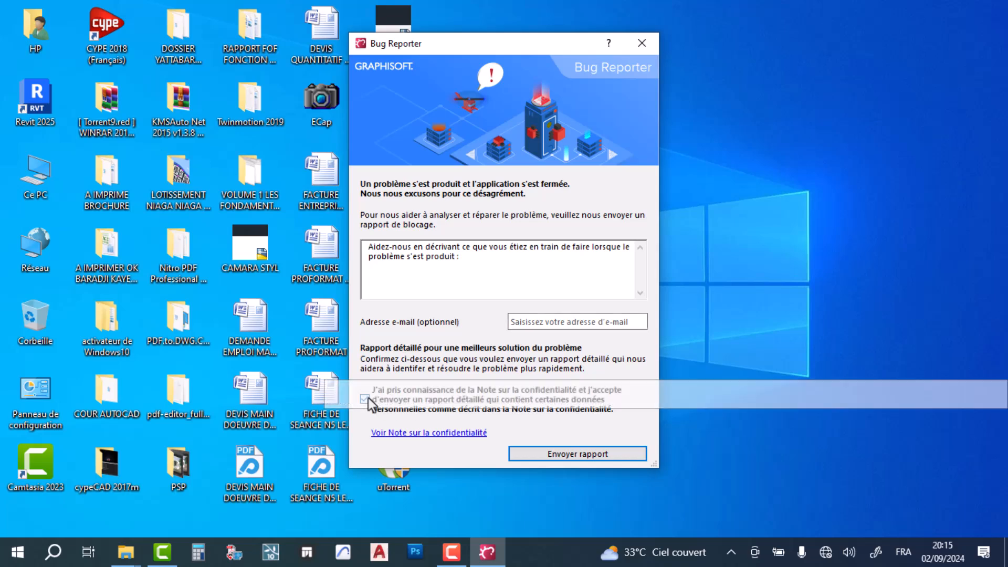
{"action": "left_click", "coordinate": [575, 452]}
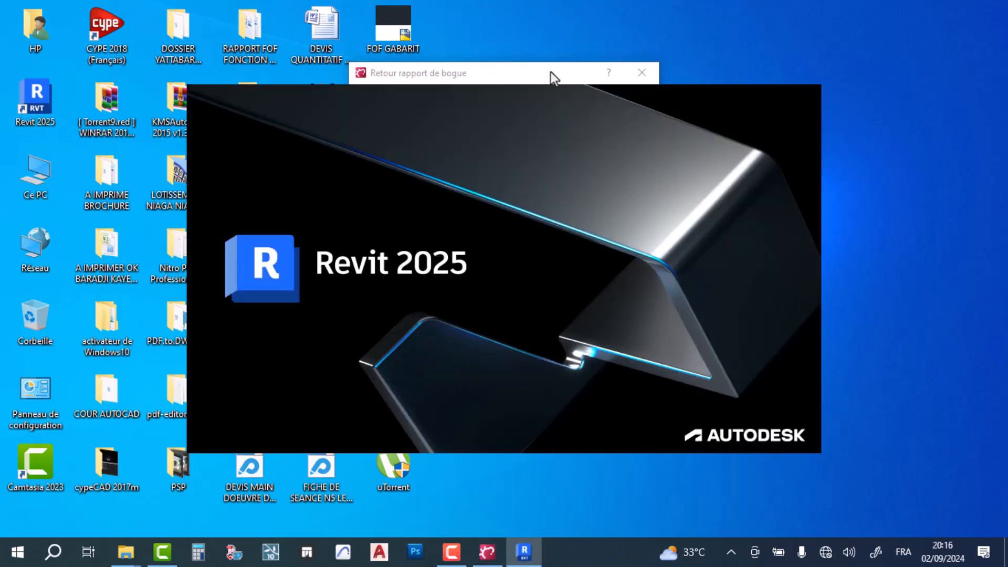
{"action": "left_click", "coordinate": [550, 72]}
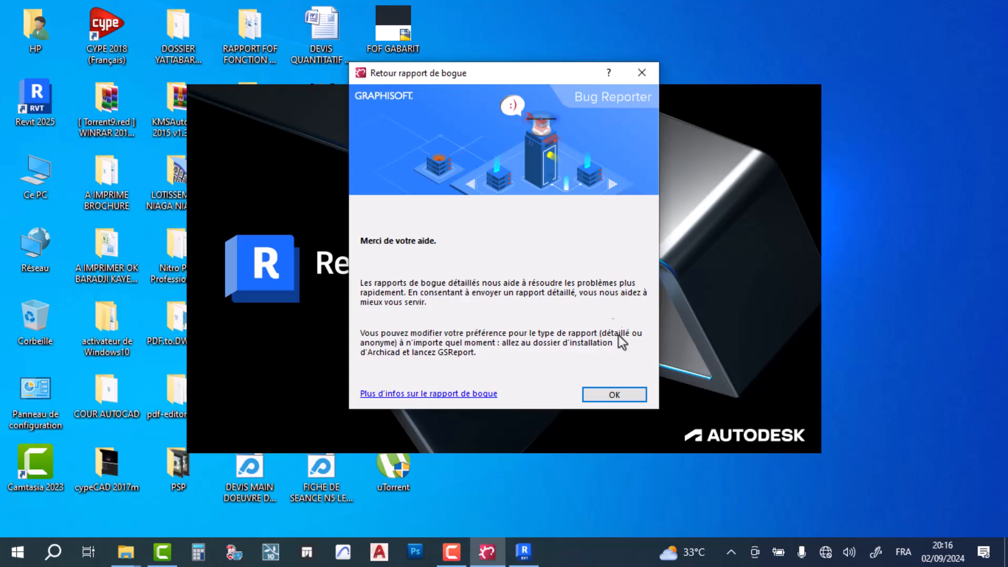
{"action": "left_click", "coordinate": [615, 394]}
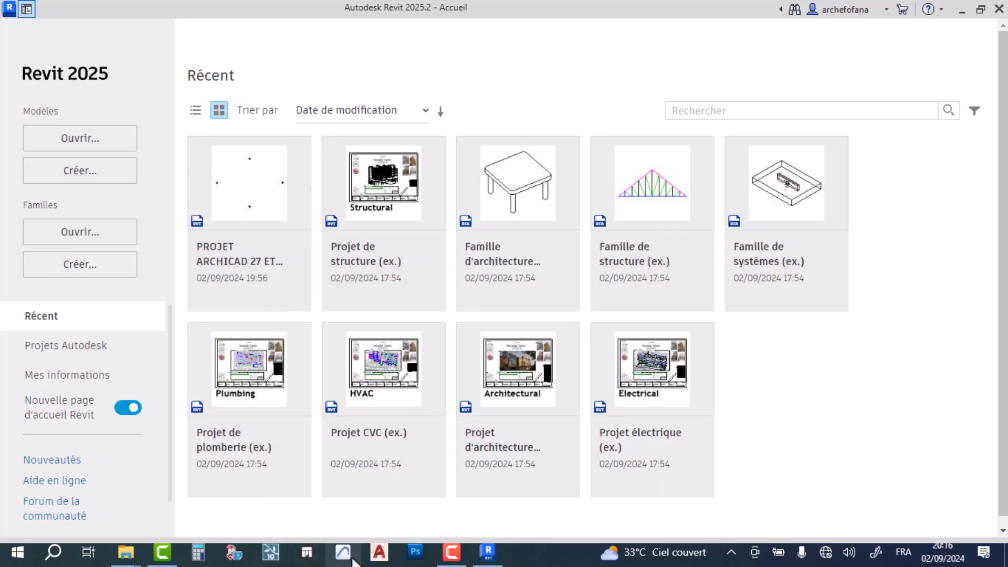
Switch to Archicad 27 and open PROJET ARCHICAD 27 ET REVIT 25 from the FICHIER ARCHI folder
{"action": "left_click", "coordinate": [240, 194]}
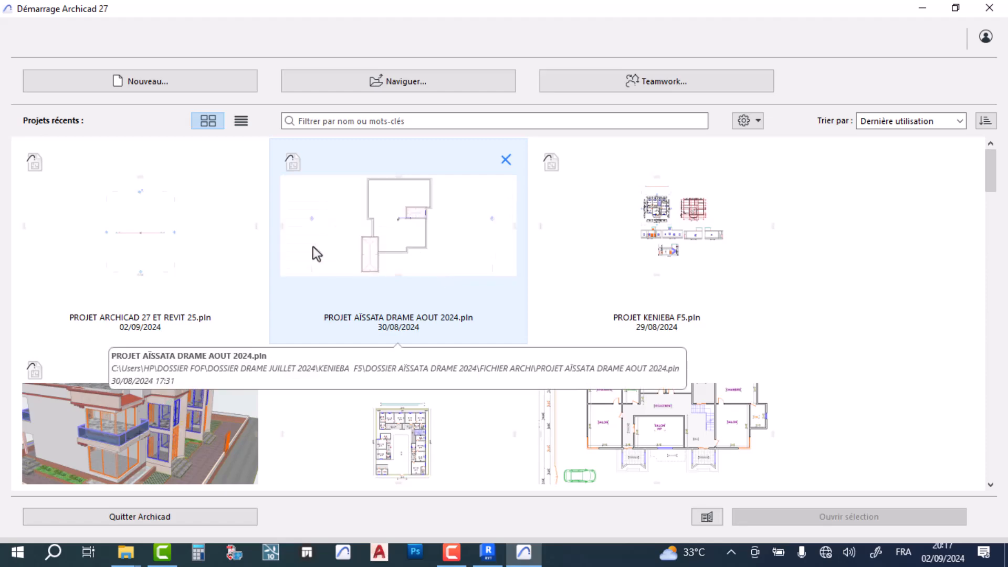
{"action": "scroll", "coordinate": [349, 291], "scroll_direction": "down", "scroll_amount": 7}
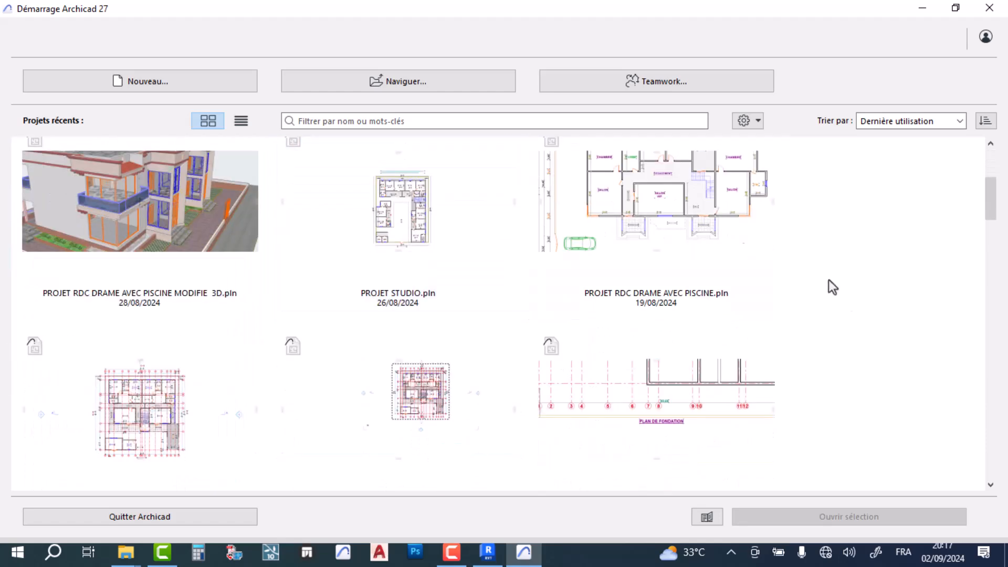
{"action": "scroll", "coordinate": [581, 378], "scroll_direction": "up", "scroll_amount": 3}
{"action": "scroll", "coordinate": [420, 289], "scroll_direction": "up", "scroll_amount": 3}
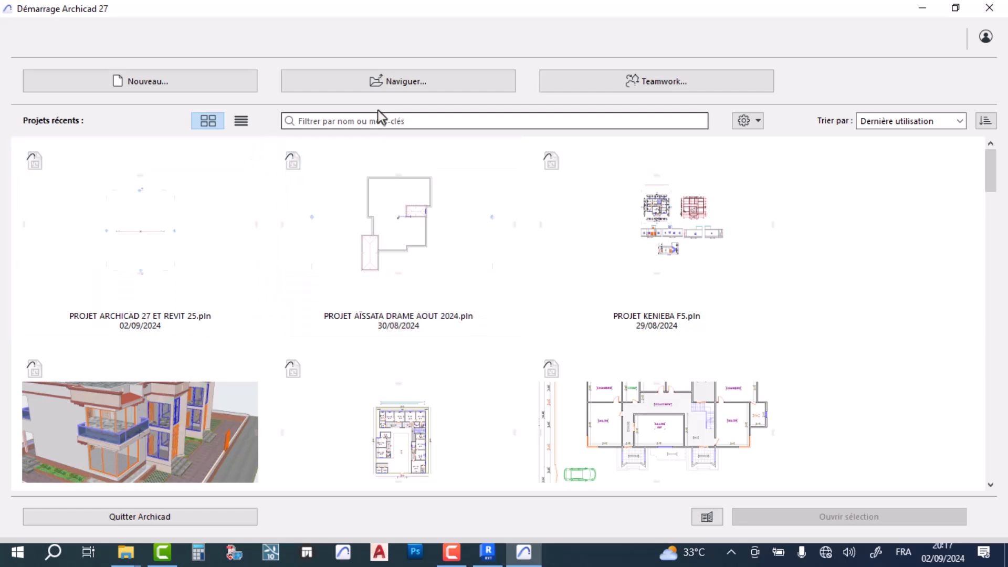
{"action": "left_click", "coordinate": [418, 83]}
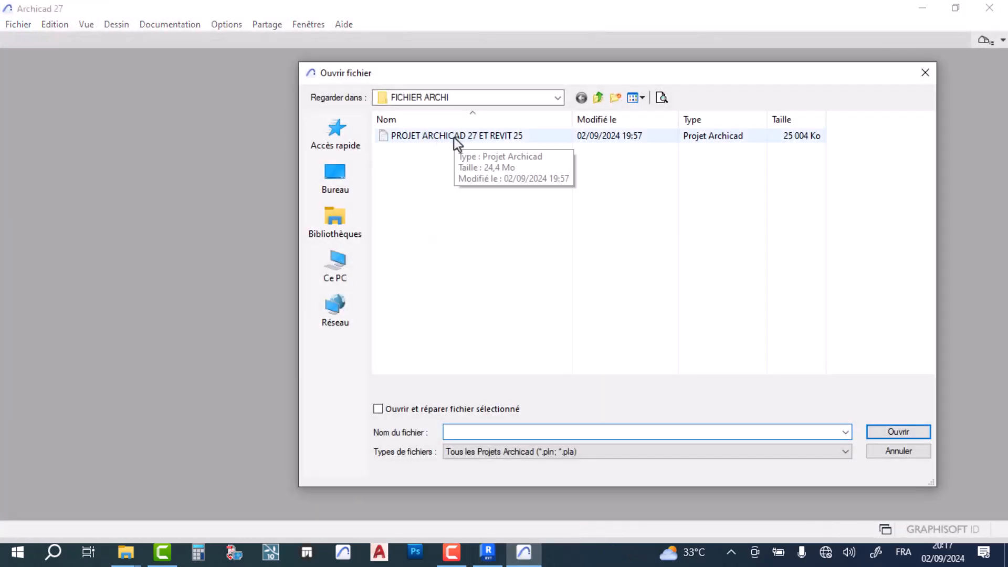
{"action": "double_click", "coordinate": [453, 137]}
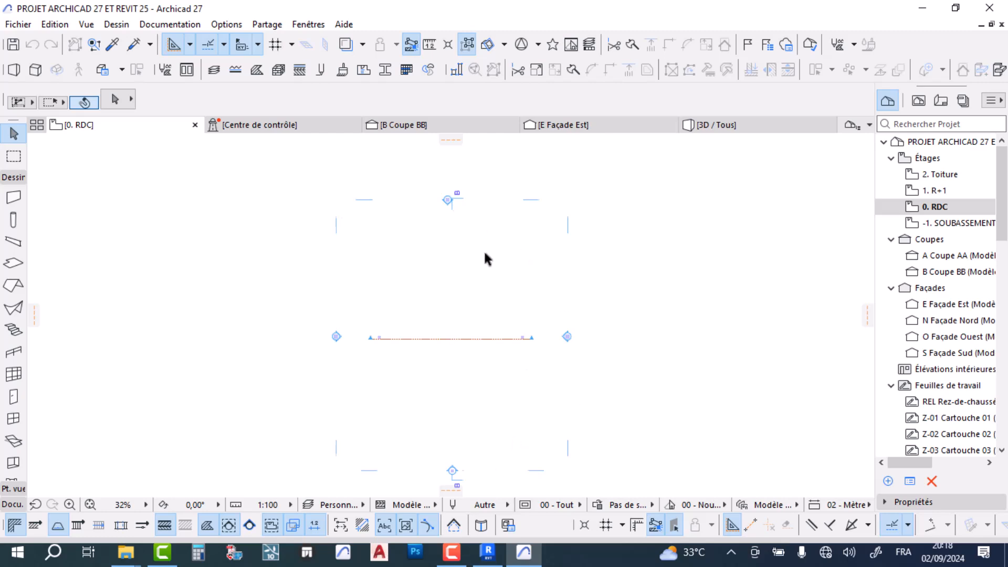
{"action": "scroll", "coordinate": [451, 283], "scroll_direction": "down", "scroll_amount": 3}
{"action": "scroll", "coordinate": [452, 278], "scroll_direction": "up", "scroll_amount": 6}
{"action": "scroll", "coordinate": [469, 233], "scroll_direction": "down", "scroll_amount": 6}
{"action": "middle_click_drag", "start_coordinate": [474, 234], "coordinate": [424, 254]}
{"action": "scroll", "coordinate": [396, 267], "scroll_direction": "up", "scroll_amount": 3}
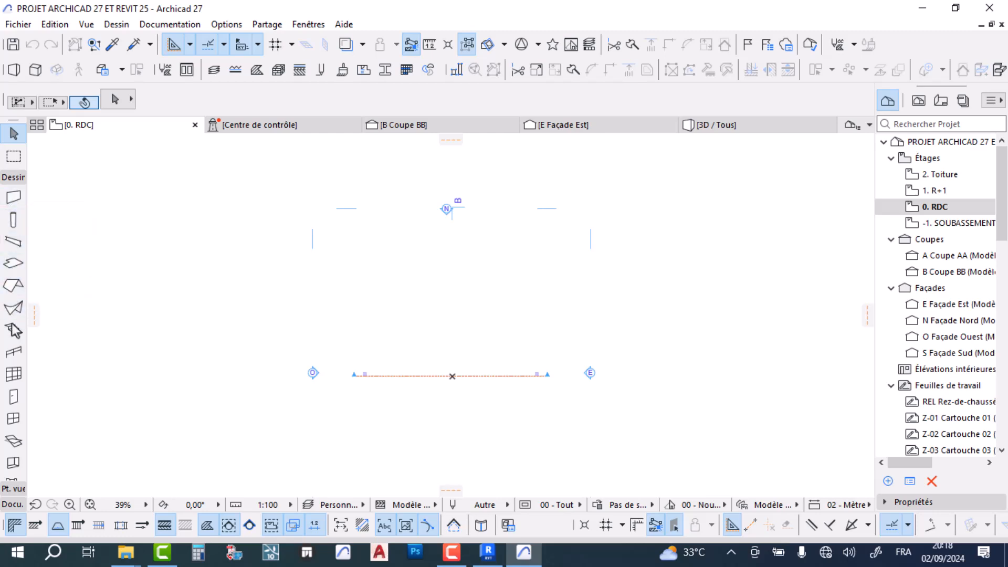
Open the work environment's keyboard shortcut settings and check the shortcut assigned to the Nouveau command
{"action": "left_click", "coordinate": [226, 24]}
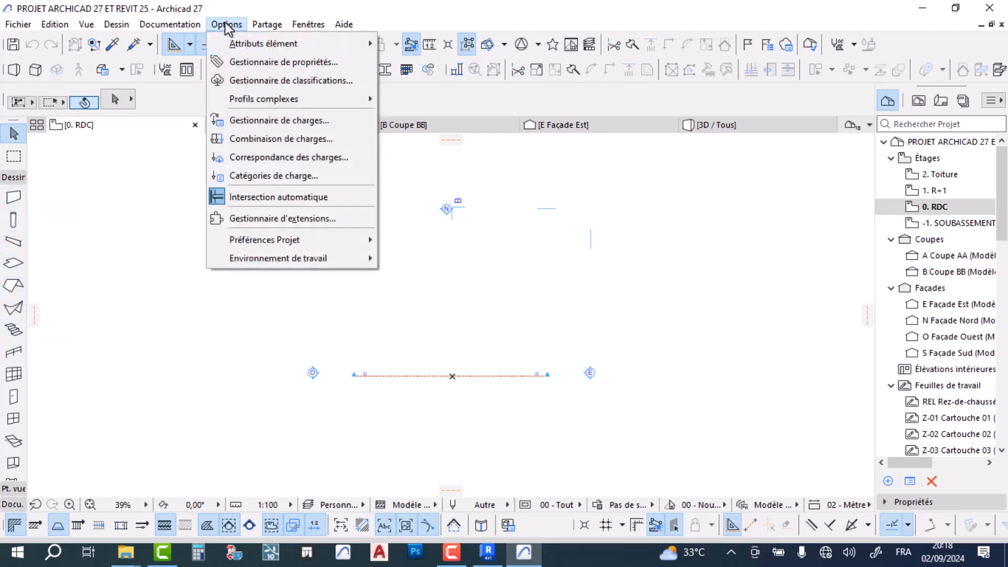
{"action": "mouse_move", "coordinate": [301, 236]}
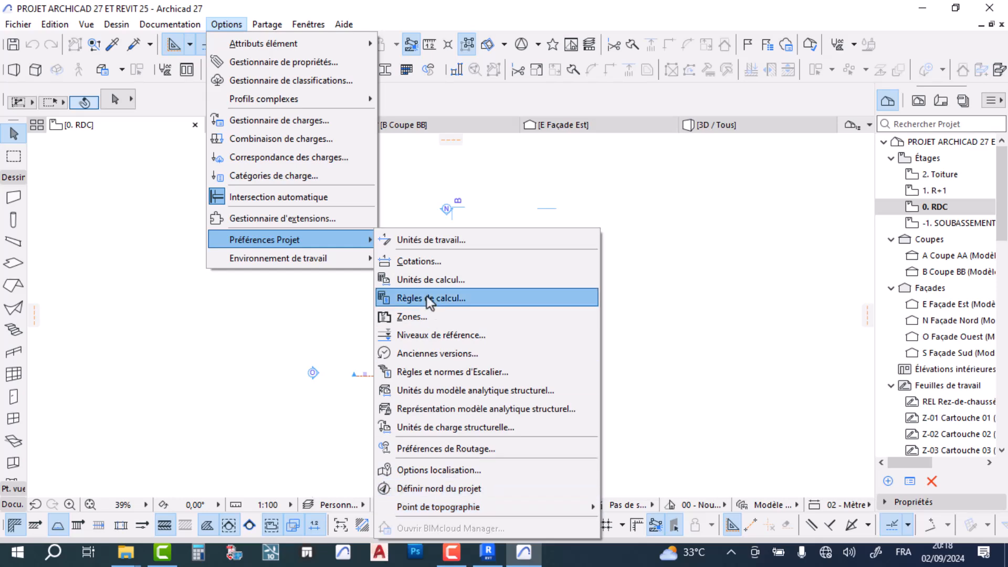
{"action": "mouse_move", "coordinate": [317, 260]}
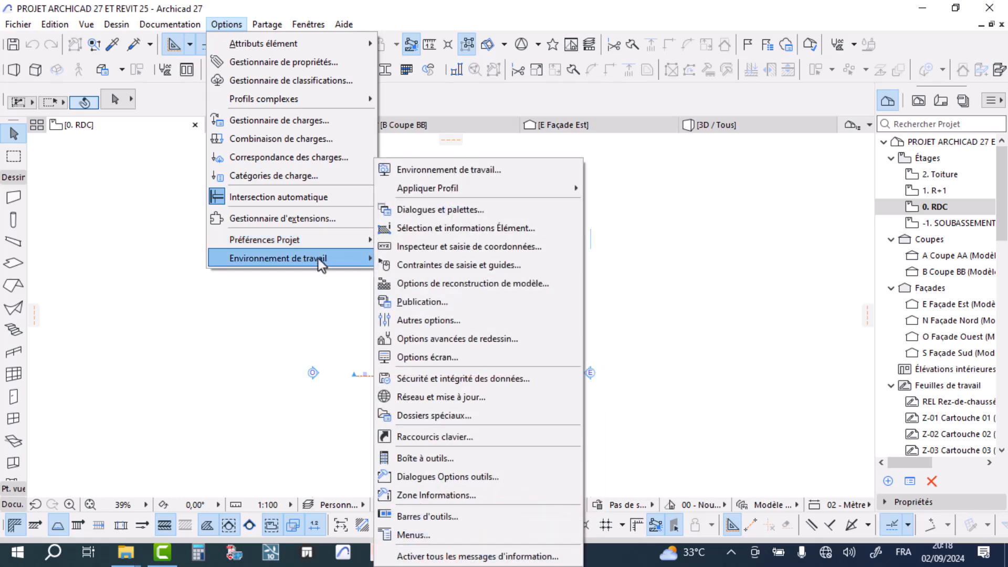
{"action": "left_click", "coordinate": [420, 438]}
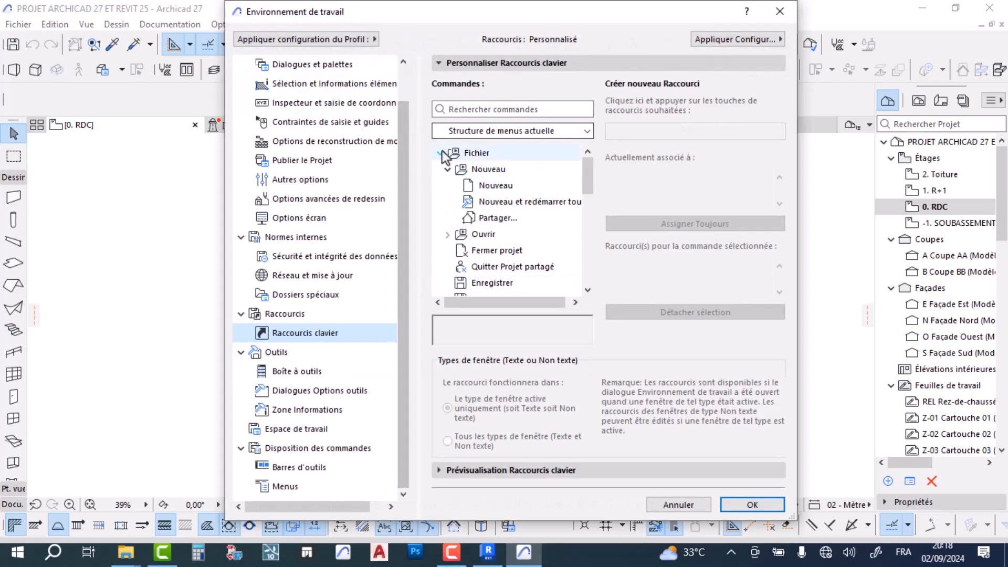
{"action": "left_click", "coordinate": [496, 186]}
{"action": "scroll", "coordinate": [498, 210], "scroll_direction": "down", "scroll_amount": 6}
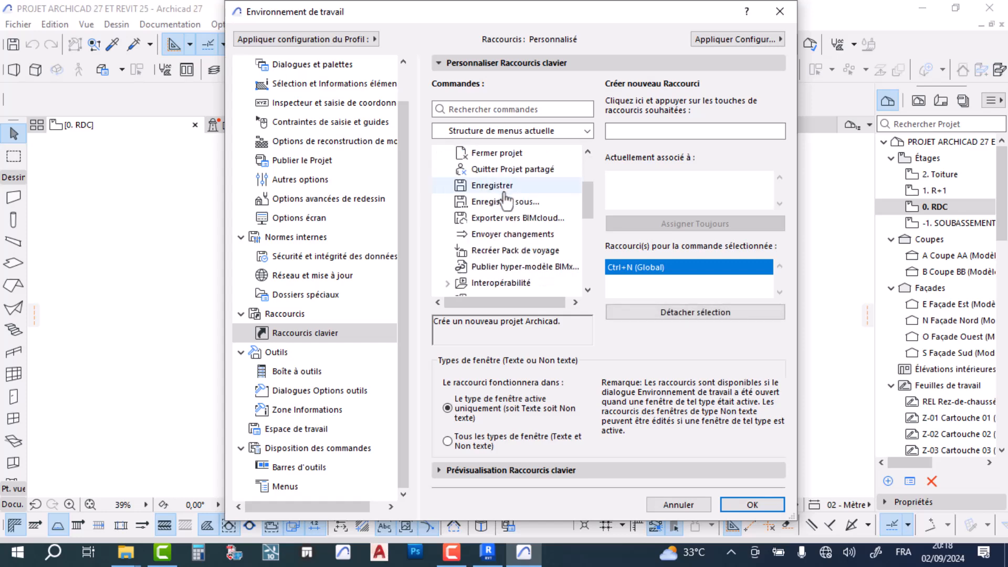
{"action": "scroll", "coordinate": [502, 212], "scroll_direction": "up", "scroll_amount": 1}
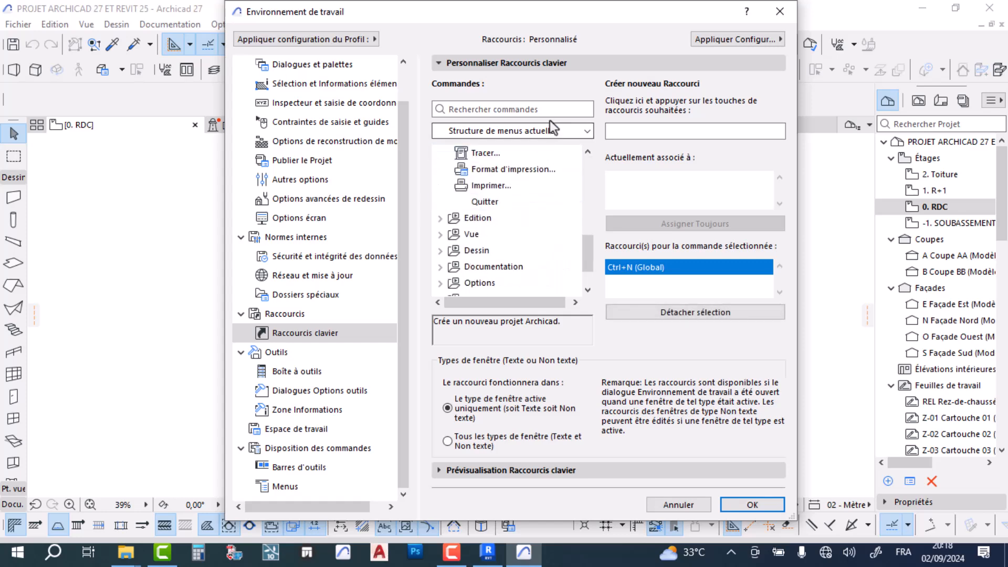
List all commands in alphabetical order and look up the shortcut of the Maillage tool
{"action": "left_click", "coordinate": [573, 109]}
{"action": "left_click", "coordinate": [588, 131]}
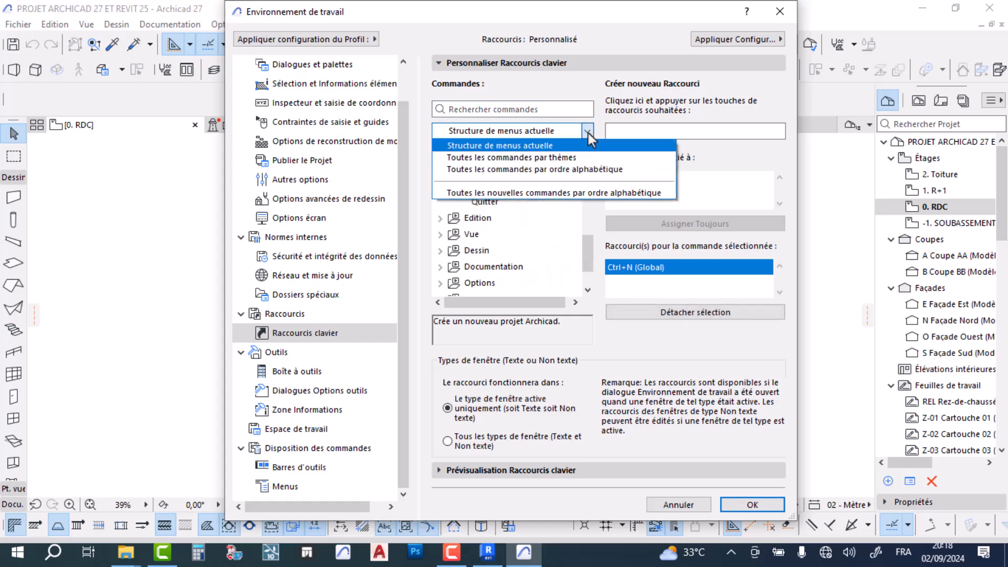
{"action": "left_click", "coordinate": [521, 170]}
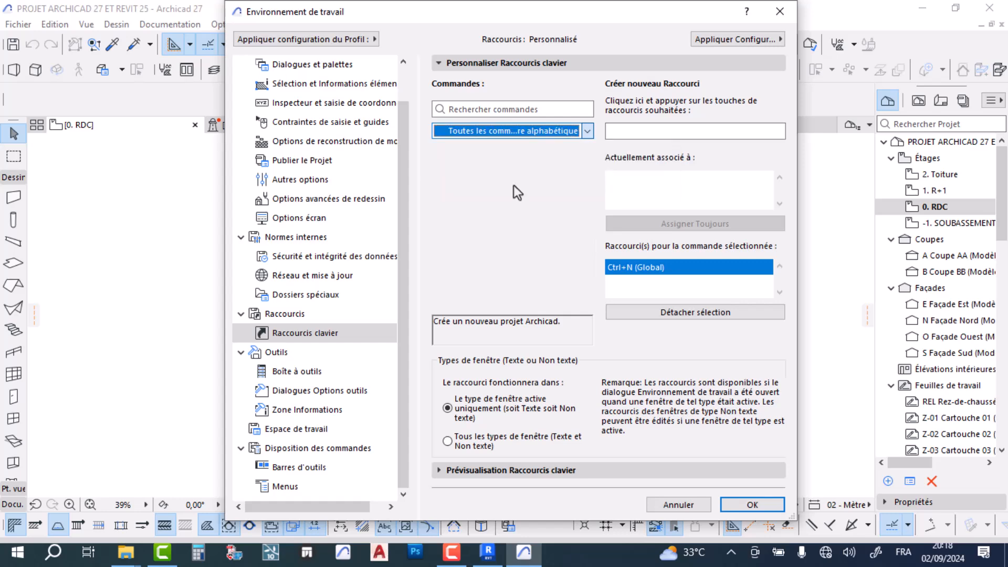
{"action": "scroll", "coordinate": [501, 186], "scroll_direction": "down", "scroll_amount": 10}
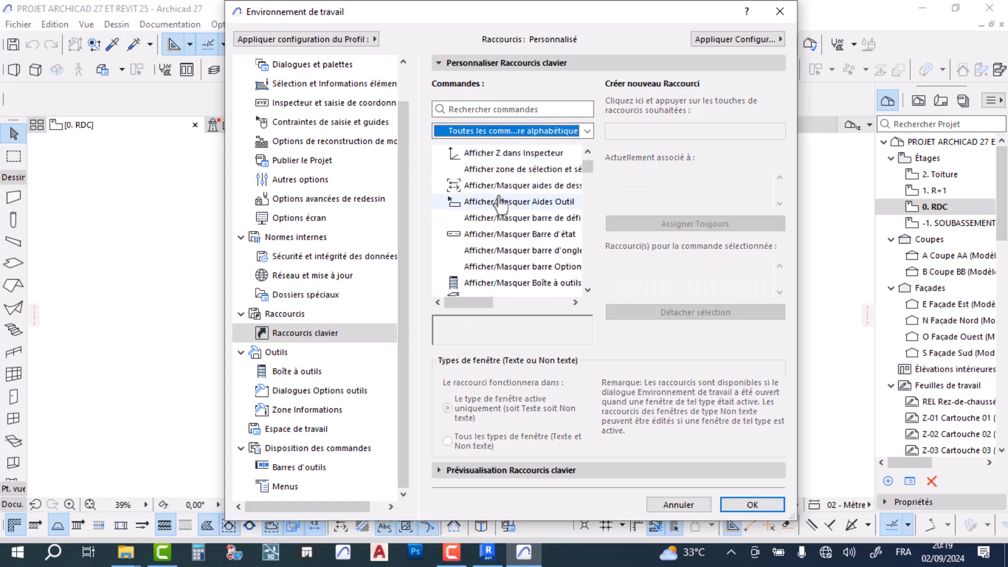
{"action": "left_click", "coordinate": [504, 185]}
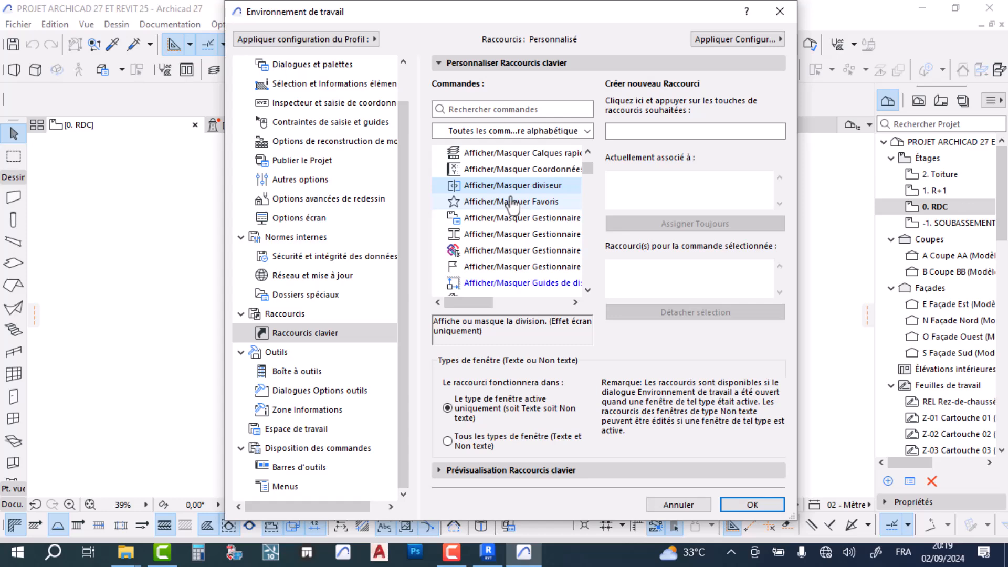
{"action": "key", "text": "m"}
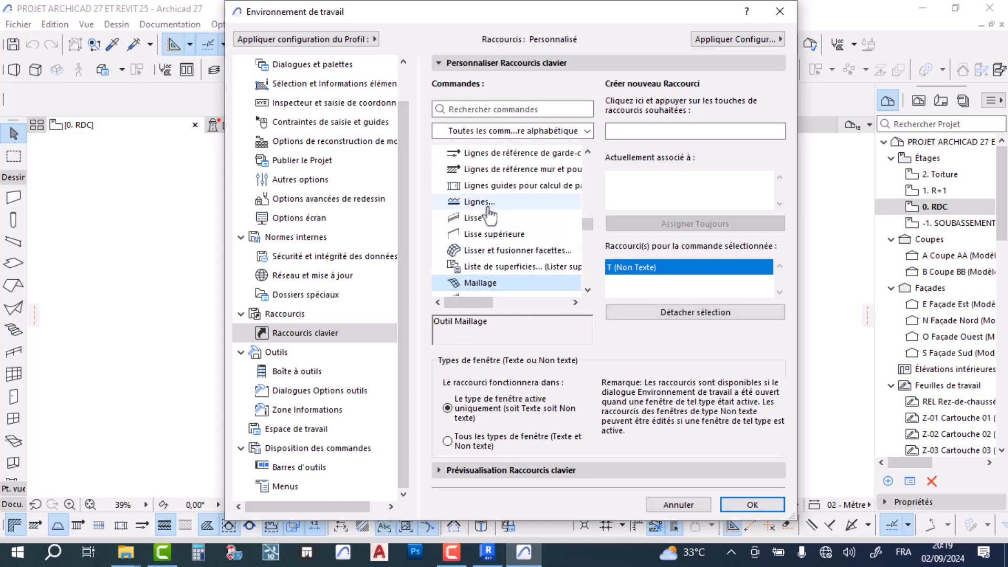
Find the Mur tool in the command list and check its assigned shortcut
{"action": "scroll", "coordinate": [497, 268], "scroll_direction": "down", "scroll_amount": 1}
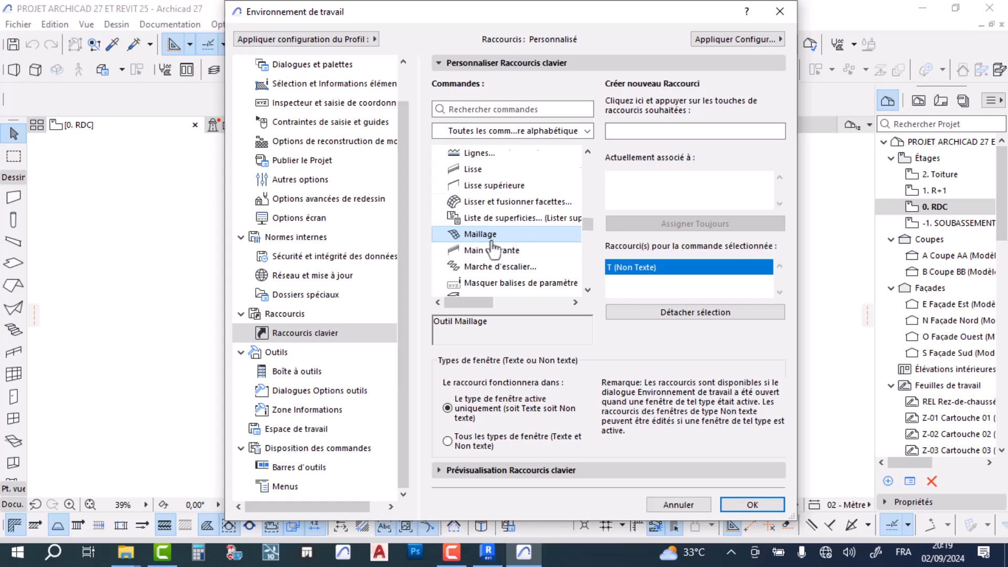
{"action": "scroll", "coordinate": [498, 244], "scroll_direction": "down", "scroll_amount": 1}
{"action": "scroll", "coordinate": [498, 243], "scroll_direction": "down", "scroll_amount": 4}
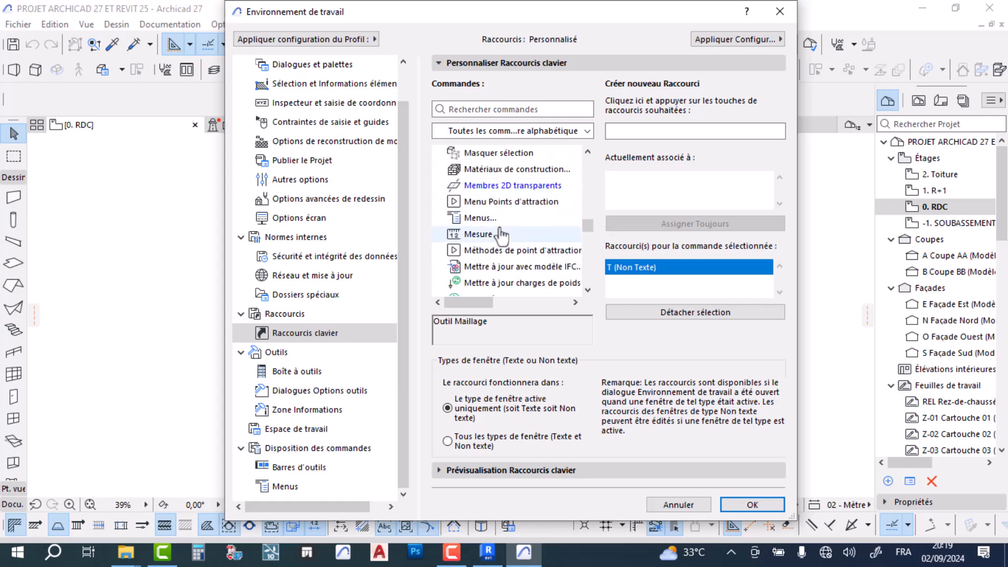
{"action": "scroll", "coordinate": [501, 235], "scroll_direction": "down", "scroll_amount": 8}
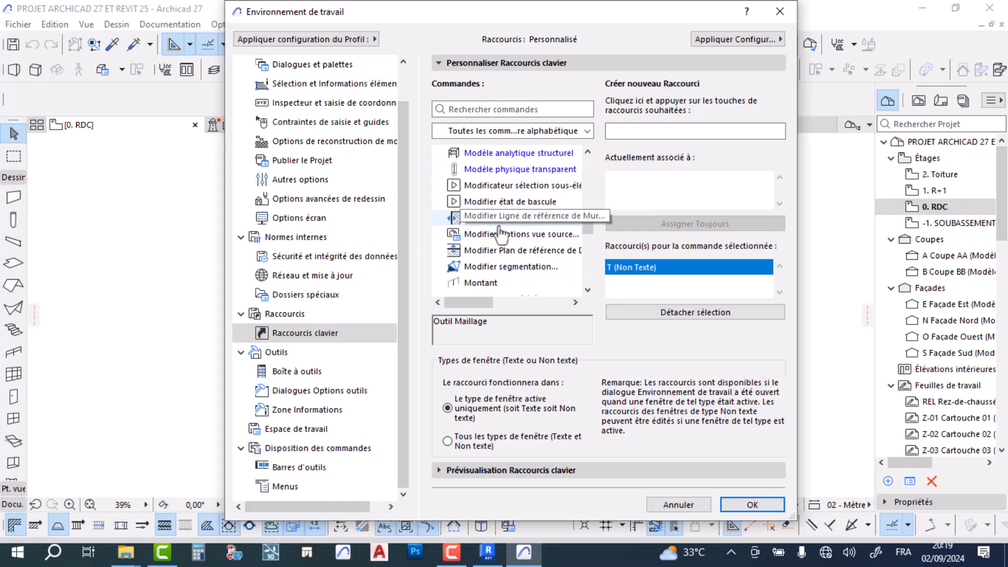
{"action": "scroll", "coordinate": [499, 235], "scroll_direction": "down", "scroll_amount": 1}
{"action": "left_click", "coordinate": [475, 252]}
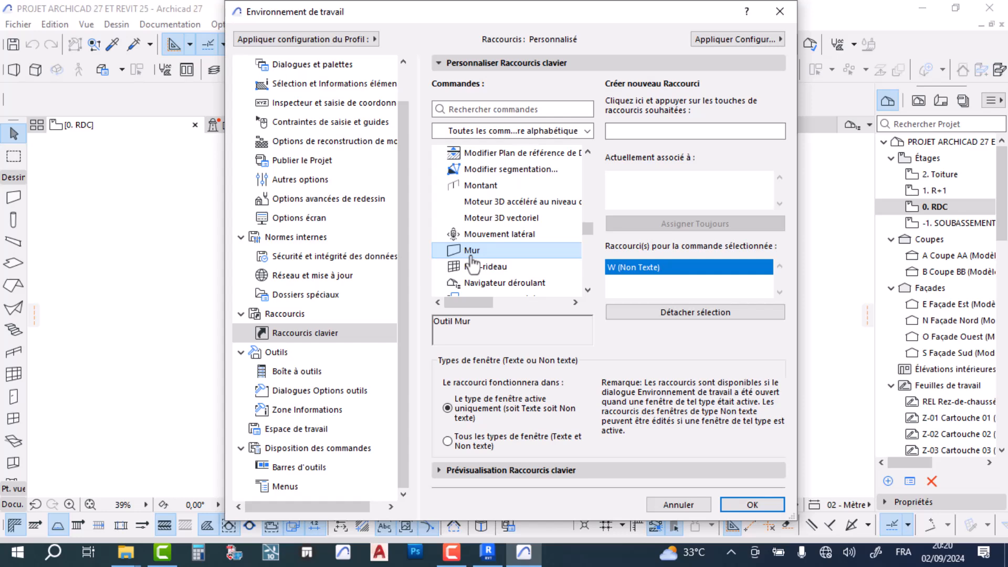
Find the Objet tool in the command list and check its assigned shortcut
{"action": "scroll", "coordinate": [483, 247], "scroll_direction": "down", "scroll_amount": 6}
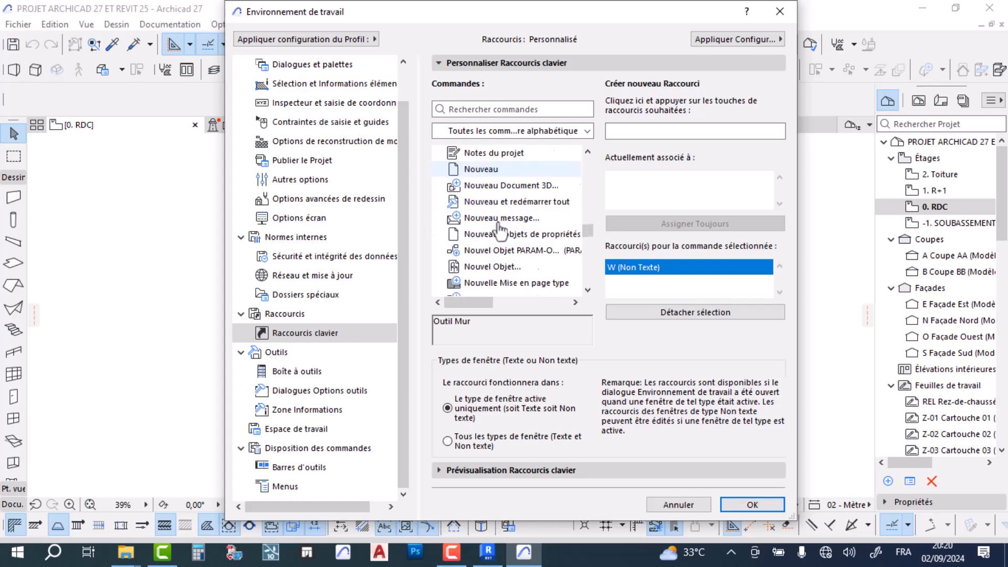
{"action": "left_click", "coordinate": [488, 169]}
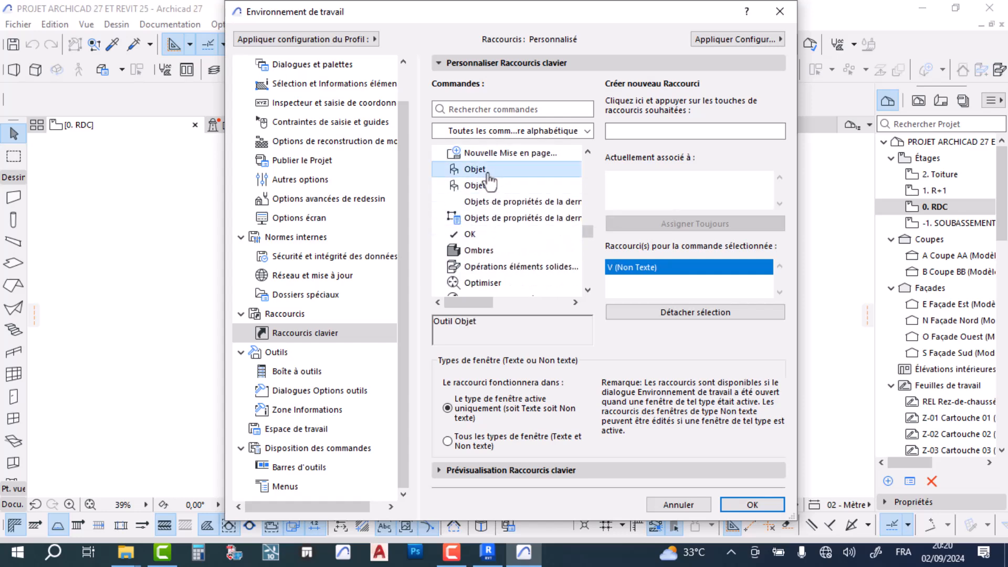
{"action": "left_click", "coordinate": [479, 183]}
{"action": "left_click", "coordinate": [477, 170]}
{"action": "scroll", "coordinate": [494, 252], "scroll_direction": "down", "scroll_amount": 8}
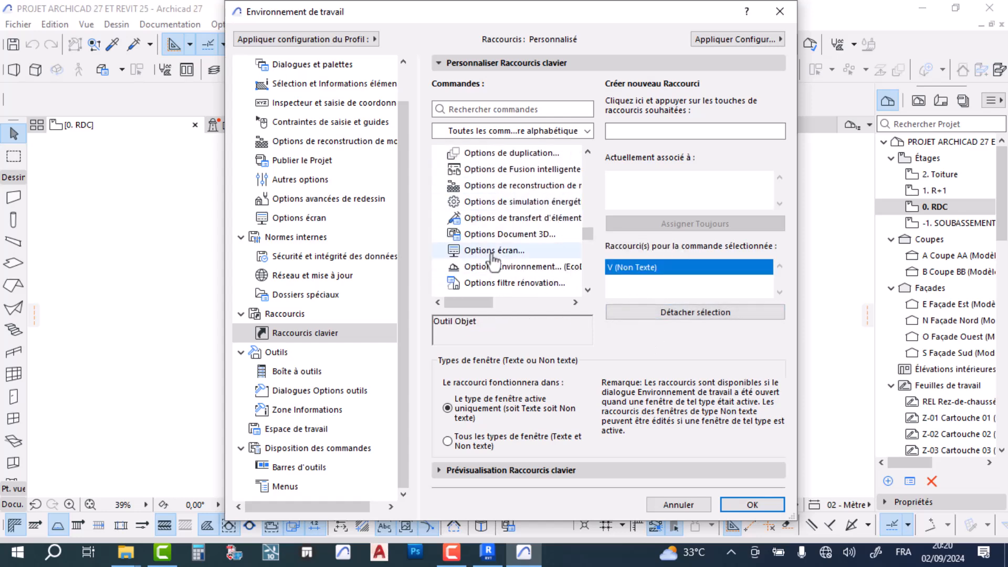
Find the Cotation tool in the command list, check its assigned shortcut, and close the work environment settings without saving
{"action": "scroll", "coordinate": [493, 256], "scroll_direction": "down", "scroll_amount": 10}
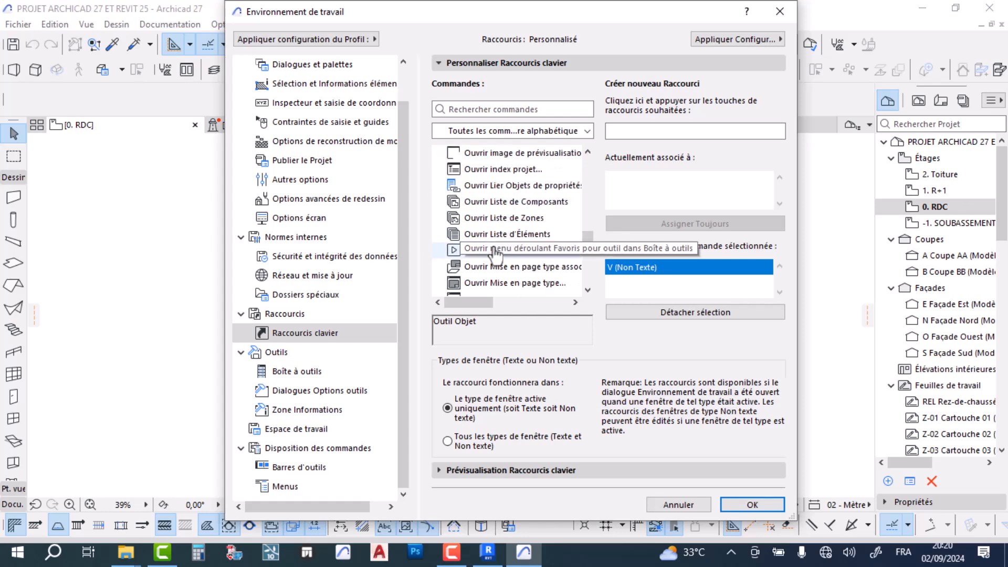
{"action": "scroll", "coordinate": [493, 252], "scroll_direction": "down", "scroll_amount": 3}
{"action": "left_click", "coordinate": [494, 251]}
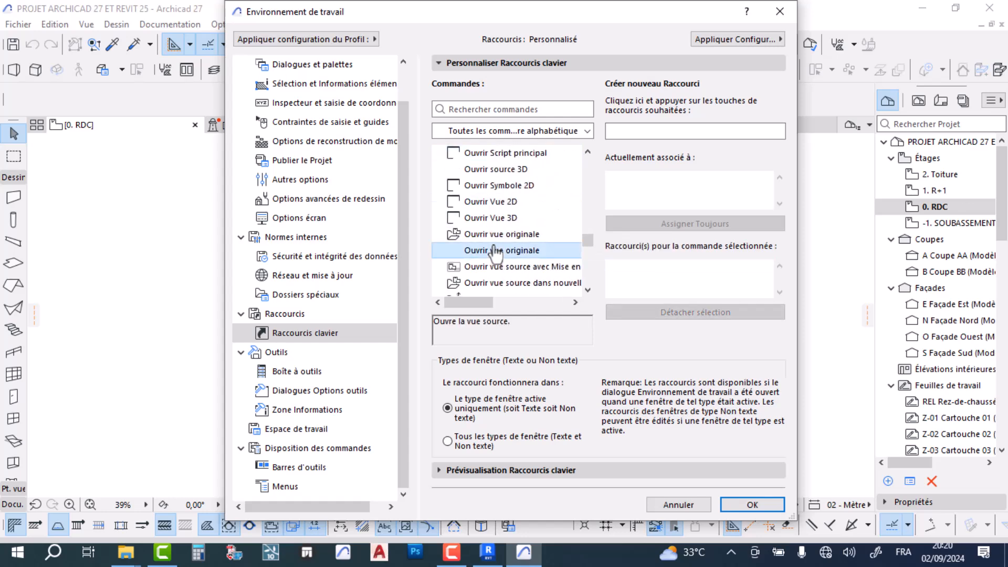
{"action": "key", "text": "c"}
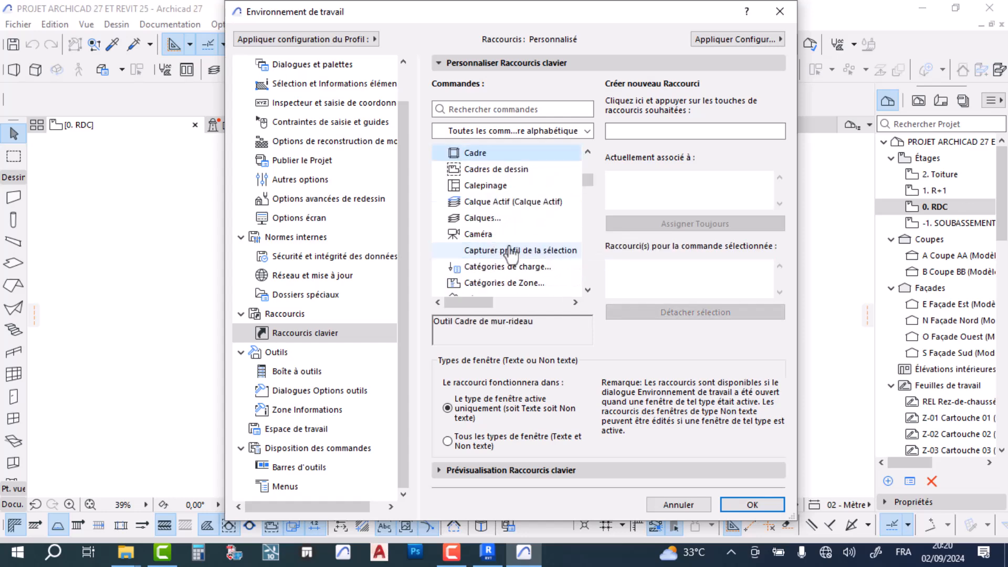
{"action": "scroll", "coordinate": [506, 255], "scroll_direction": "down", "scroll_amount": 1}
{"action": "scroll", "coordinate": [509, 255], "scroll_direction": "down", "scroll_amount": 5}
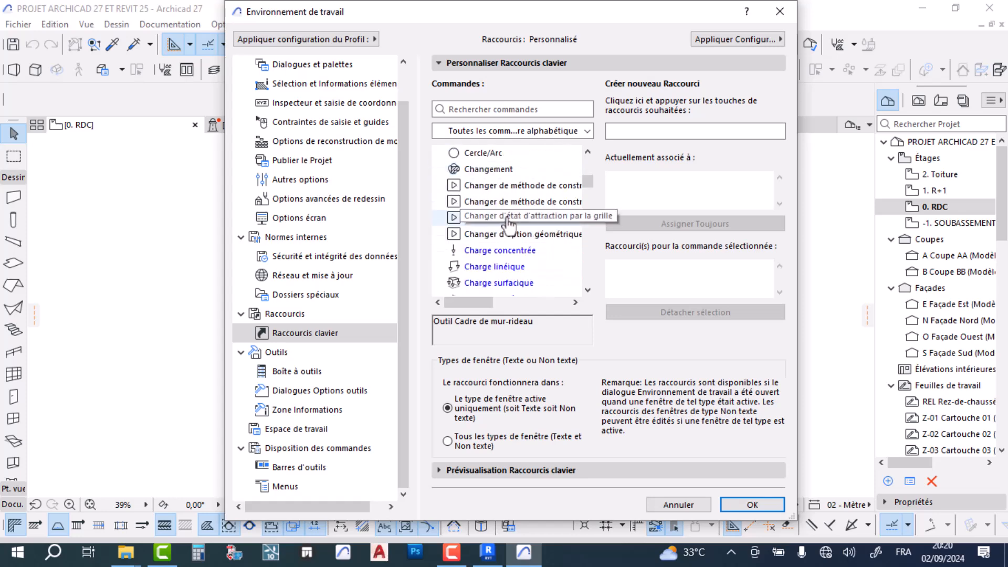
{"action": "scroll", "coordinate": [508, 223], "scroll_direction": "down", "scroll_amount": 3}
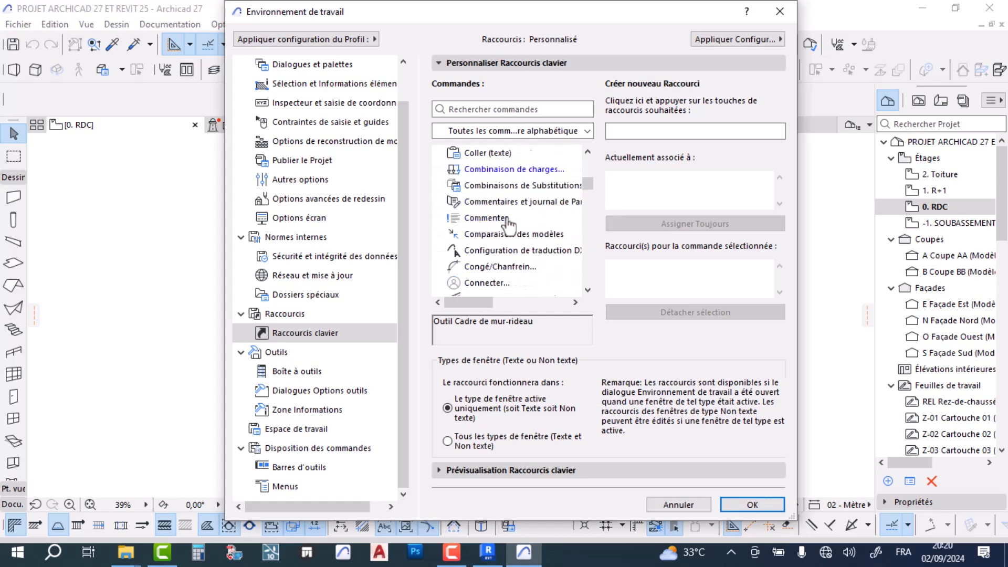
{"action": "scroll", "coordinate": [508, 224], "scroll_direction": "down", "scroll_amount": 2}
{"action": "scroll", "coordinate": [494, 214], "scroll_direction": "down", "scroll_amount": 1}
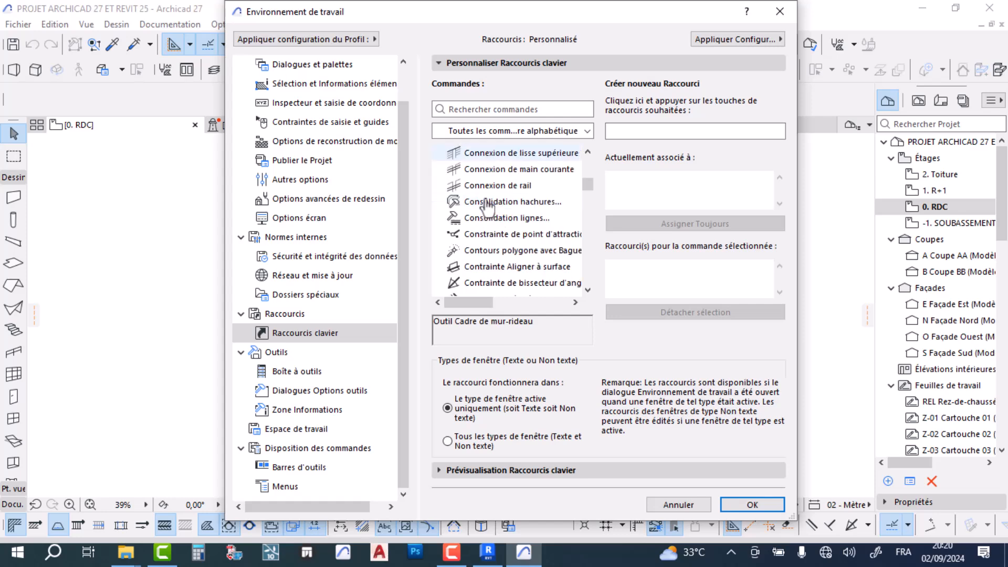
{"action": "scroll", "coordinate": [488, 211], "scroll_direction": "down", "scroll_amount": 3}
{"action": "scroll", "coordinate": [487, 209], "scroll_direction": "down", "scroll_amount": 4}
{"action": "scroll", "coordinate": [487, 209], "scroll_direction": "down", "scroll_amount": 1}
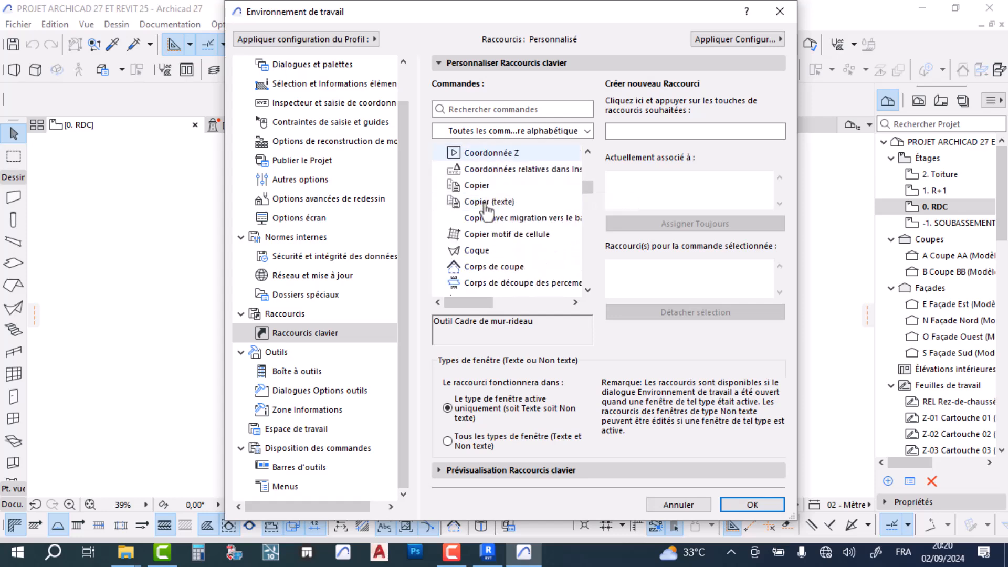
{"action": "scroll", "coordinate": [487, 208], "scroll_direction": "up", "scroll_amount": 11}
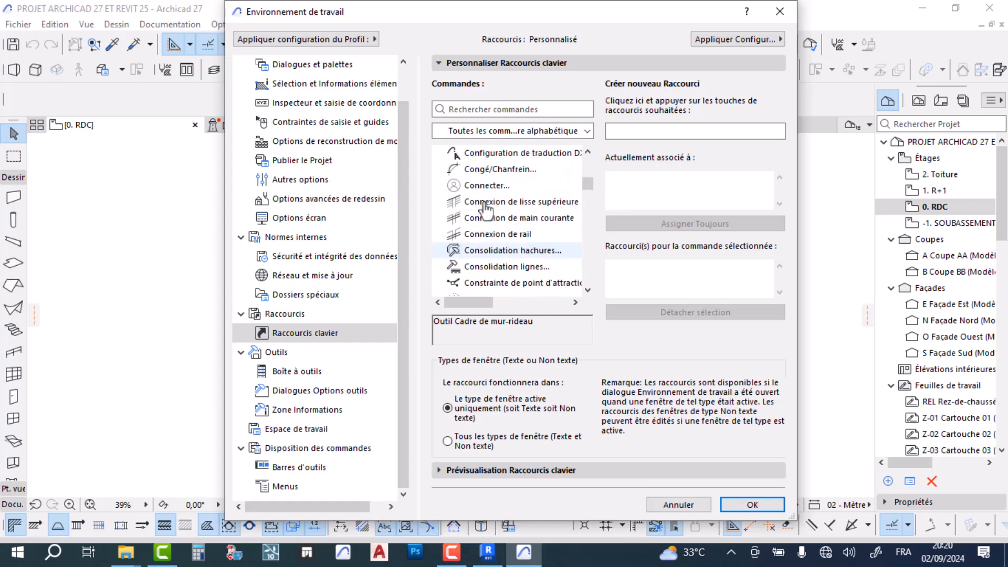
{"action": "scroll", "coordinate": [487, 210], "scroll_direction": "up", "scroll_amount": 1}
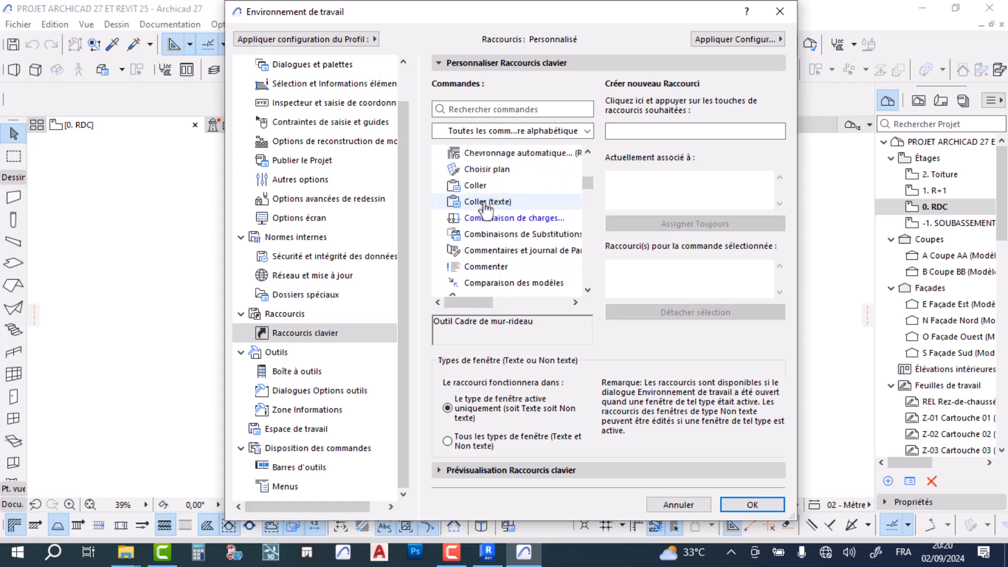
{"action": "scroll", "coordinate": [486, 207], "scroll_direction": "up", "scroll_amount": 3}
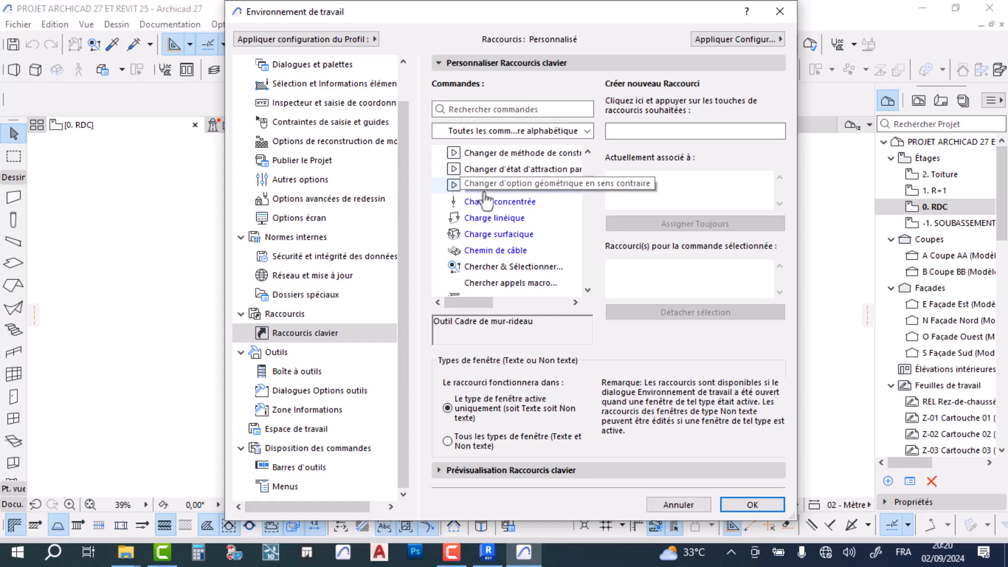
{"action": "scroll", "coordinate": [486, 199], "scroll_direction": "down", "scroll_amount": 6}
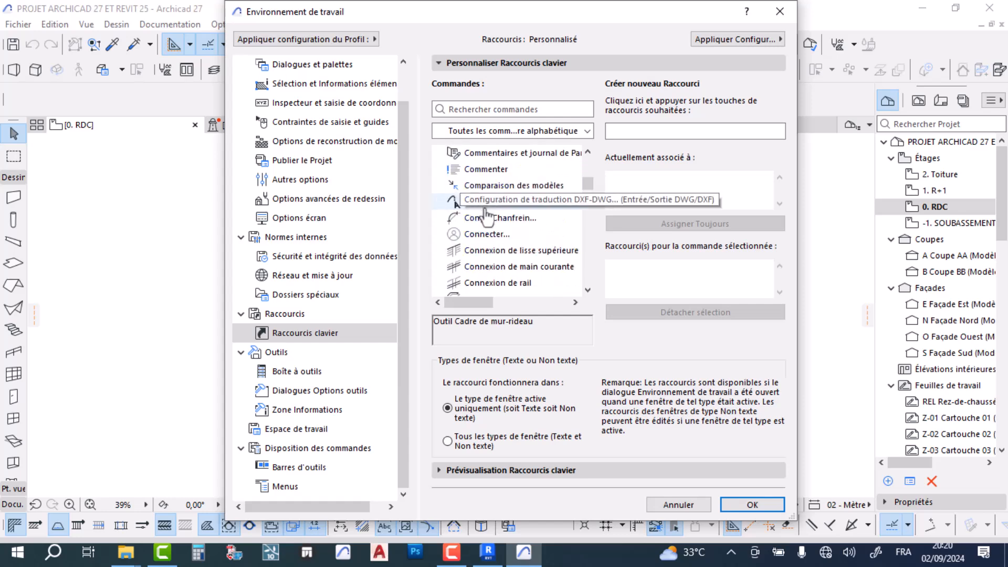
{"action": "scroll", "coordinate": [488, 225], "scroll_direction": "down", "scroll_amount": 1}
{"action": "scroll", "coordinate": [498, 263], "scroll_direction": "down", "scroll_amount": 3}
{"action": "scroll", "coordinate": [498, 269], "scroll_direction": "down", "scroll_amount": 4}
{"action": "scroll", "coordinate": [497, 269], "scroll_direction": "down", "scroll_amount": 1}
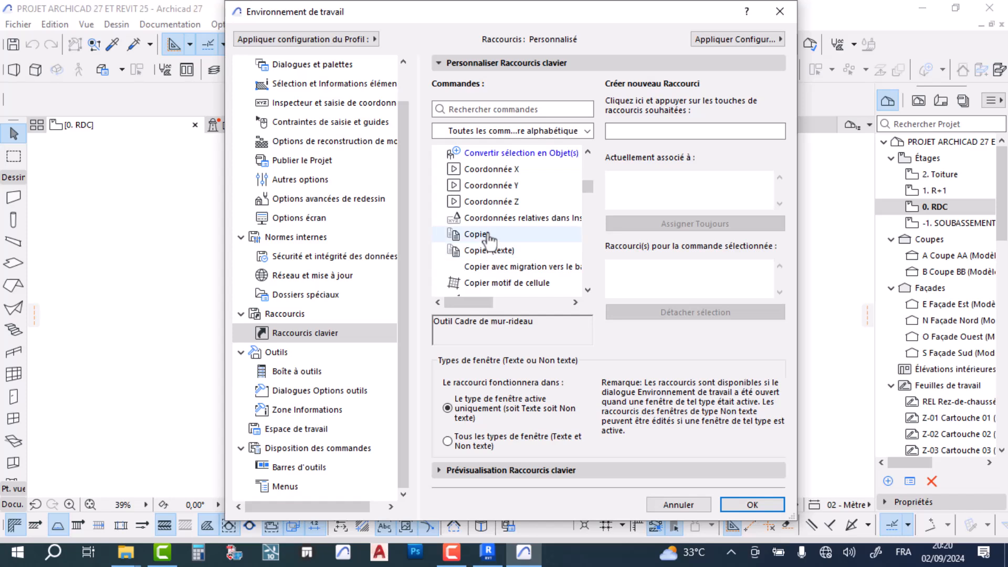
{"action": "scroll", "coordinate": [488, 239], "scroll_direction": "down", "scroll_amount": 1}
{"action": "scroll", "coordinate": [488, 239], "scroll_direction": "down", "scroll_amount": 1}
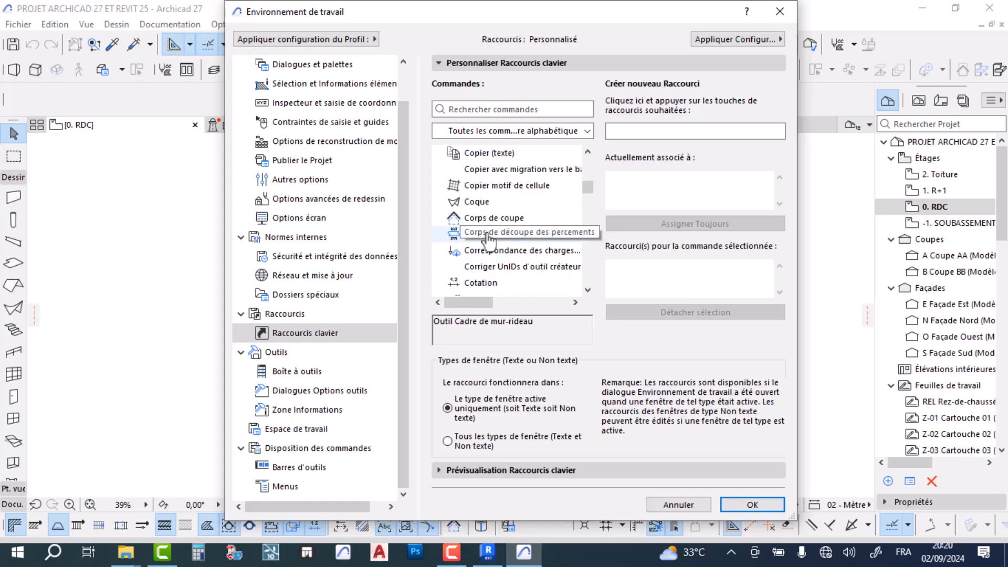
{"action": "scroll", "coordinate": [488, 239], "scroll_direction": "down", "scroll_amount": 1}
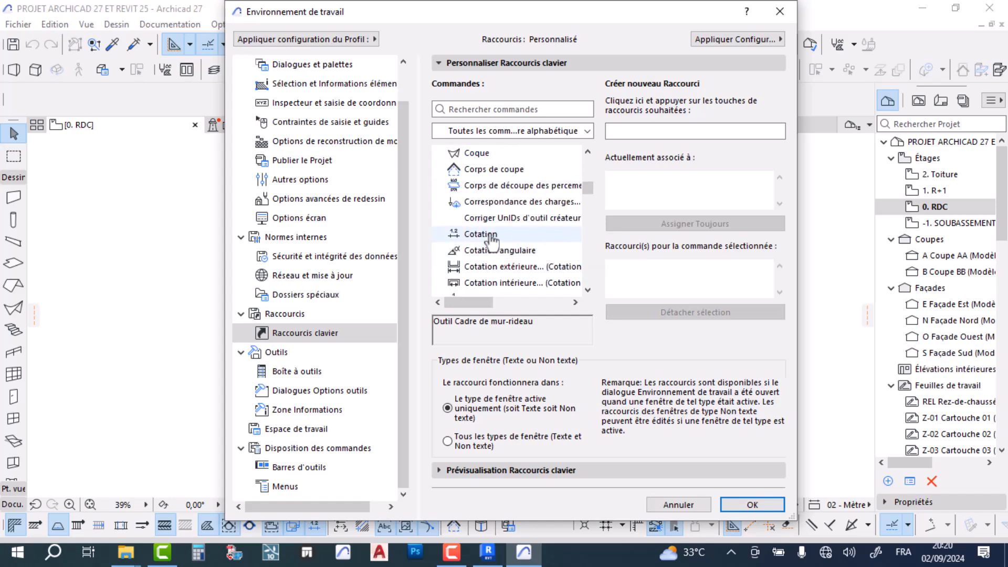
{"action": "left_click", "coordinate": [488, 235]}
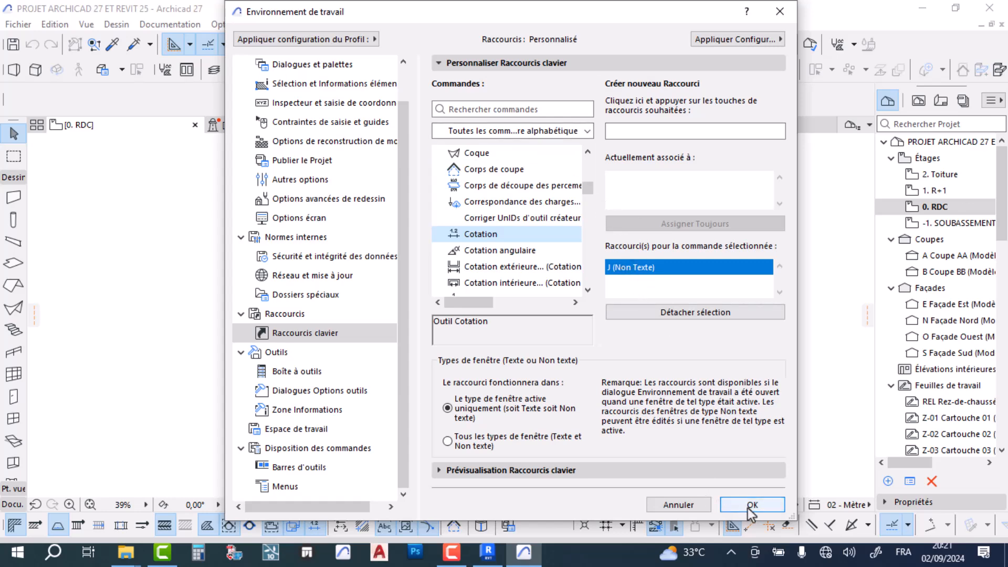
{"action": "left_click", "coordinate": [683, 505]}
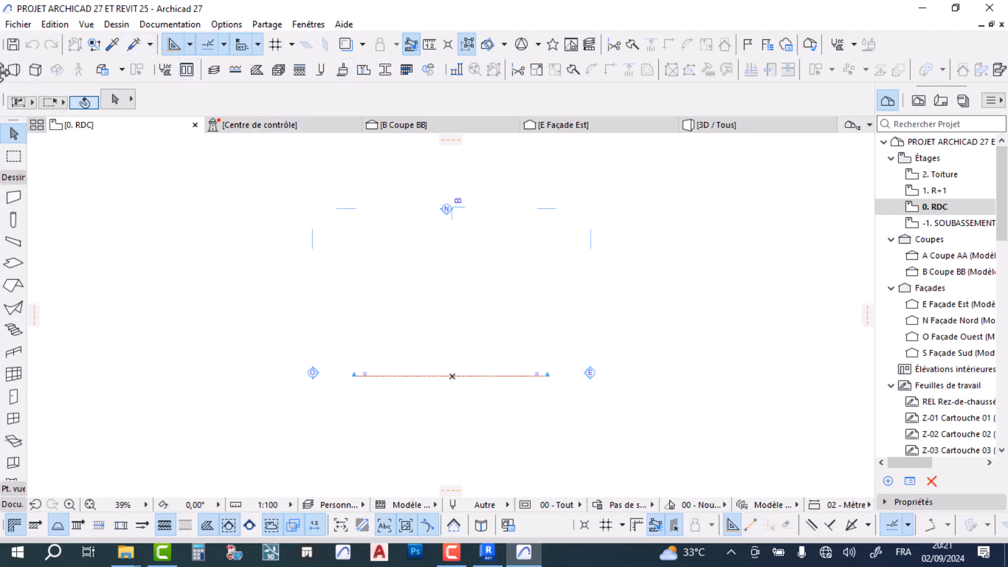
Switch to Revit to view the RDC 1 floor plan, return to Archicad and activate the wall tool
{"action": "mouse_move", "coordinate": [354, 131]}
{"action": "left_click", "coordinate": [488, 553]}
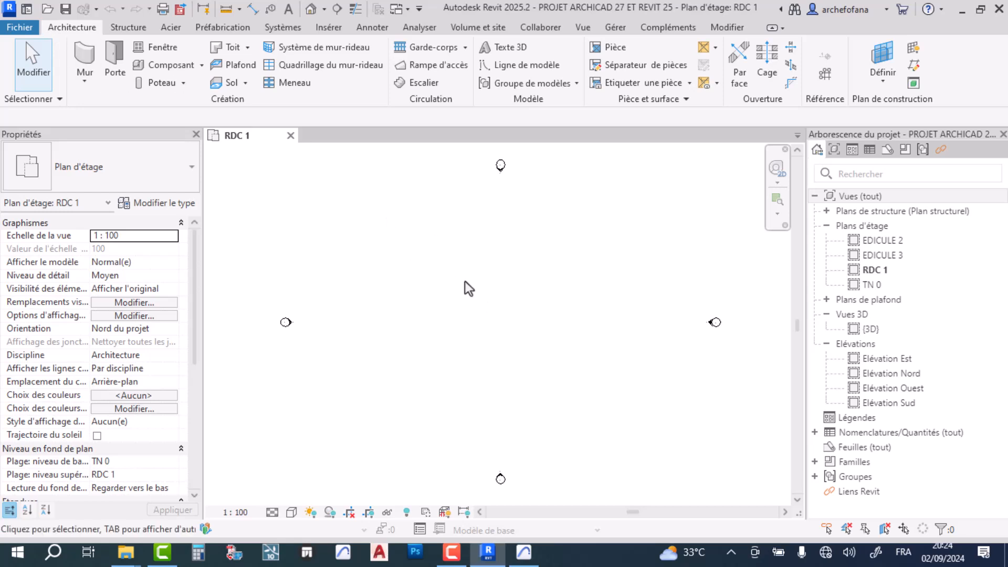
{"action": "left_click", "coordinate": [523, 551]}
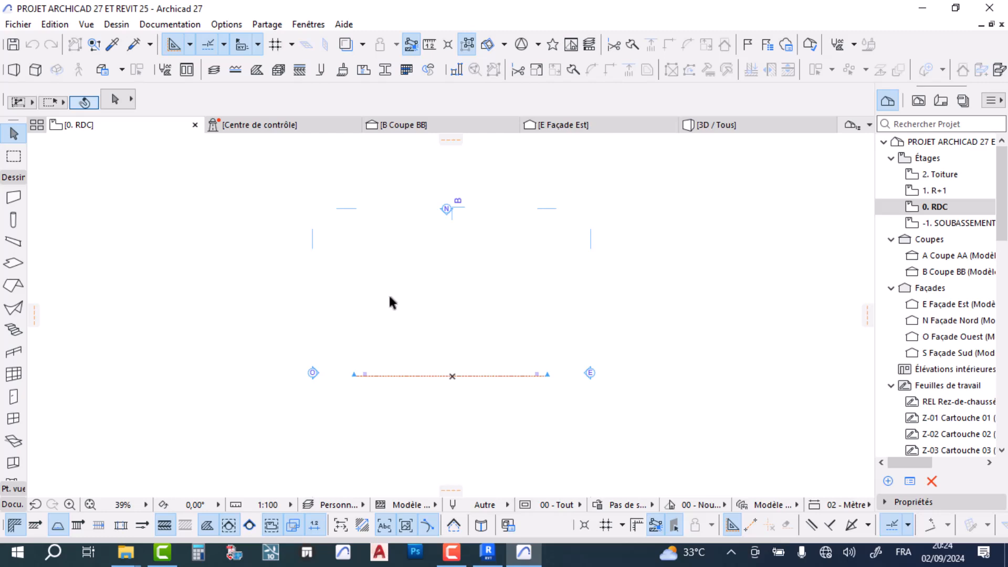
{"action": "left_click", "coordinate": [13, 198]}
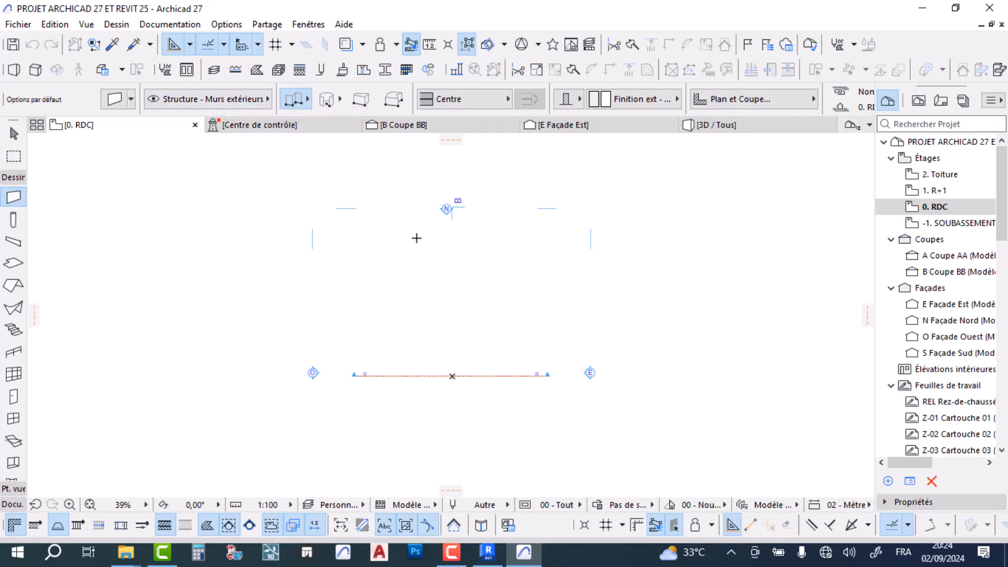
Switch to Revit and open the program options at the general properties
{"action": "left_click", "coordinate": [487, 552]}
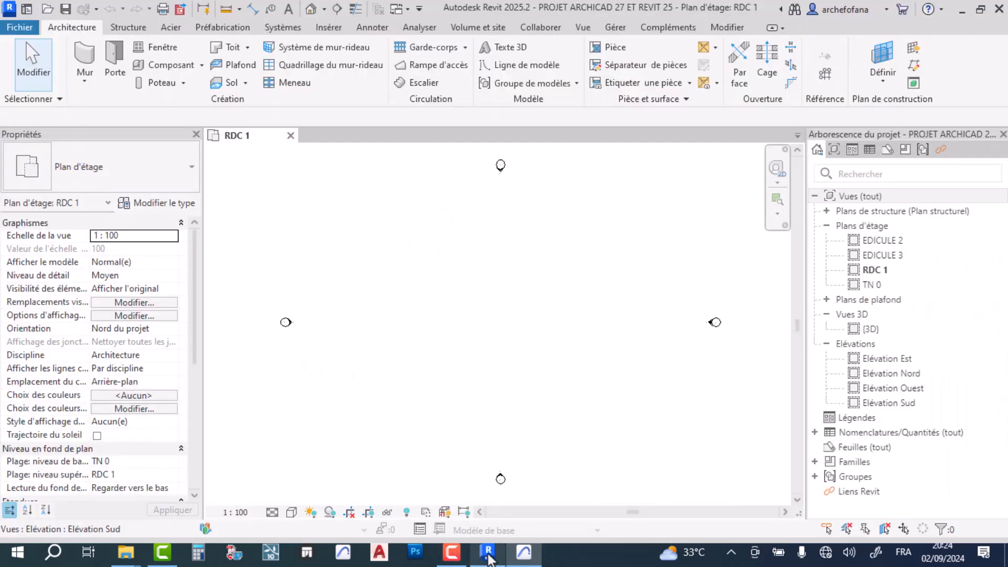
{"action": "left_click", "coordinate": [20, 28]}
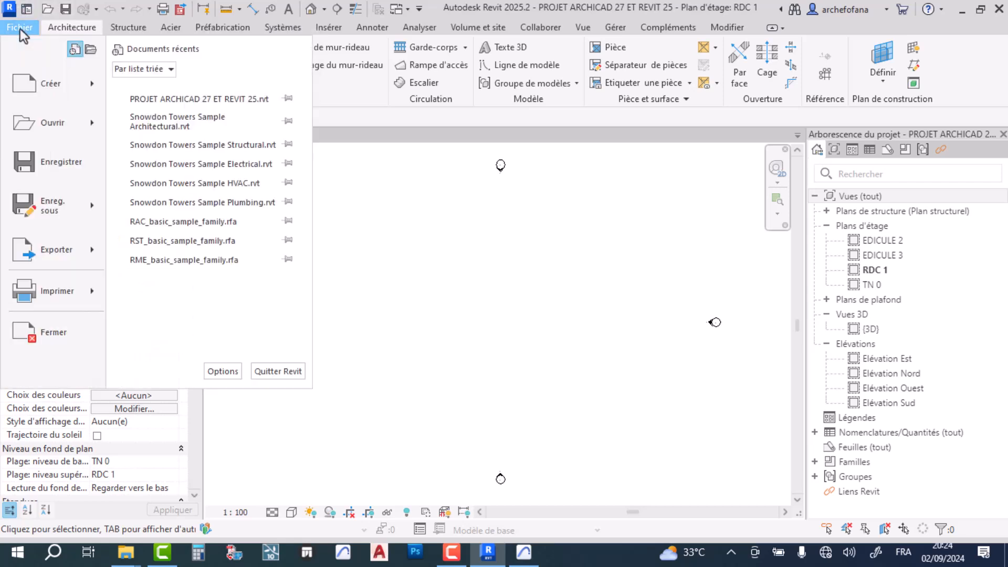
{"action": "left_click", "coordinate": [223, 371]}
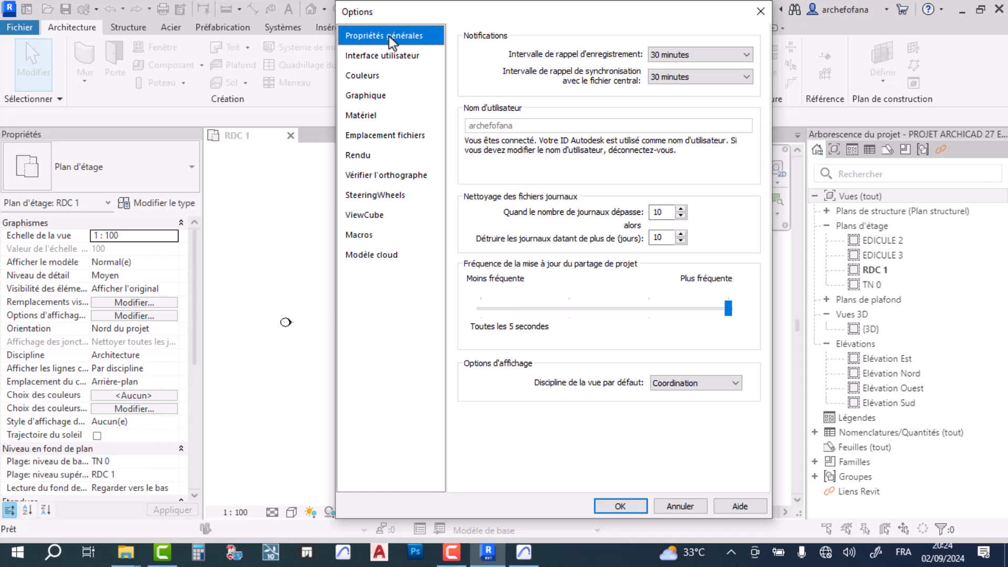
Try a save reminder interval of 15 minutes, restore it to 30 minutes, and review the central file synchronisation reminder choices
{"action": "left_click", "coordinate": [700, 61]}
{"action": "left_click", "coordinate": [698, 65]}
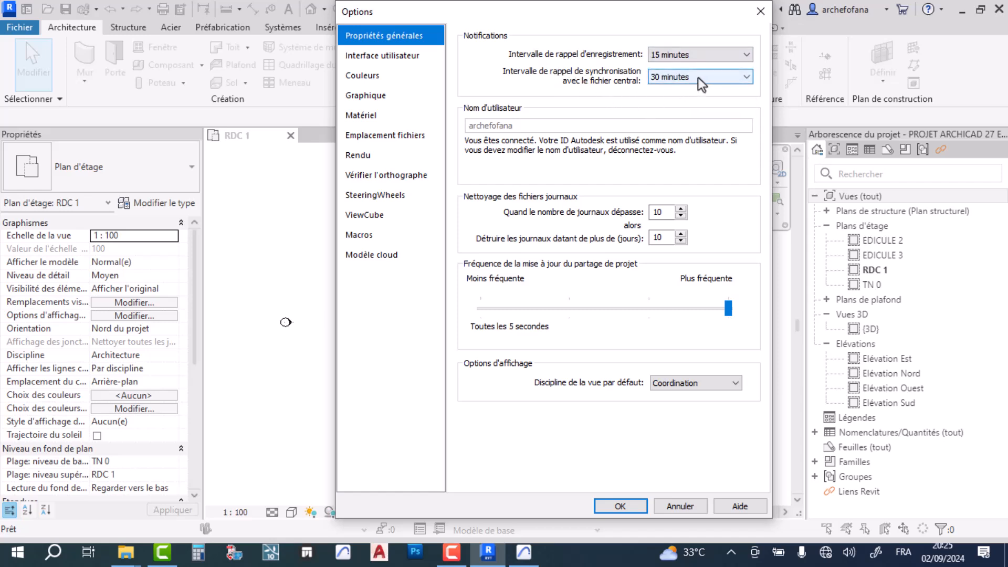
{"action": "left_click", "coordinate": [695, 80]}
{"action": "left_click", "coordinate": [675, 91]}
{"action": "left_click", "coordinate": [672, 60]}
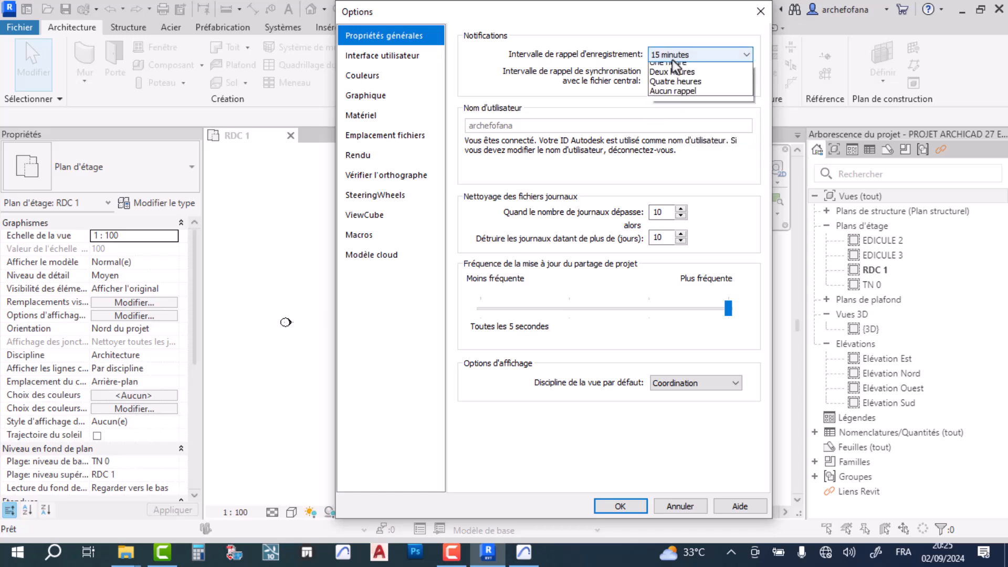
{"action": "left_click", "coordinate": [673, 77]}
{"action": "left_click", "coordinate": [674, 78]}
{"action": "left_click", "coordinate": [685, 102]}
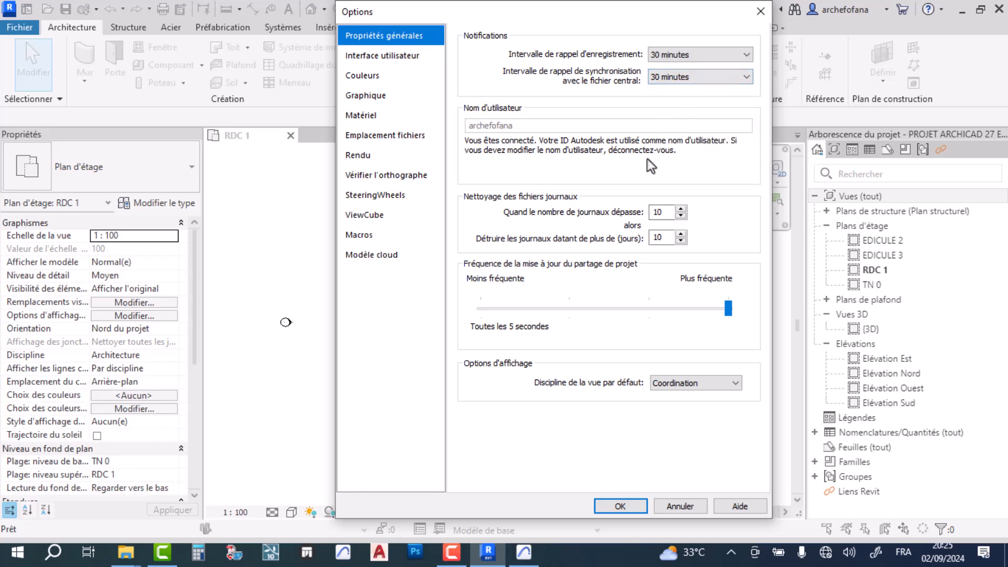
Examine the available tools and analyses in the user interface options
{"action": "left_click", "coordinate": [395, 57]}
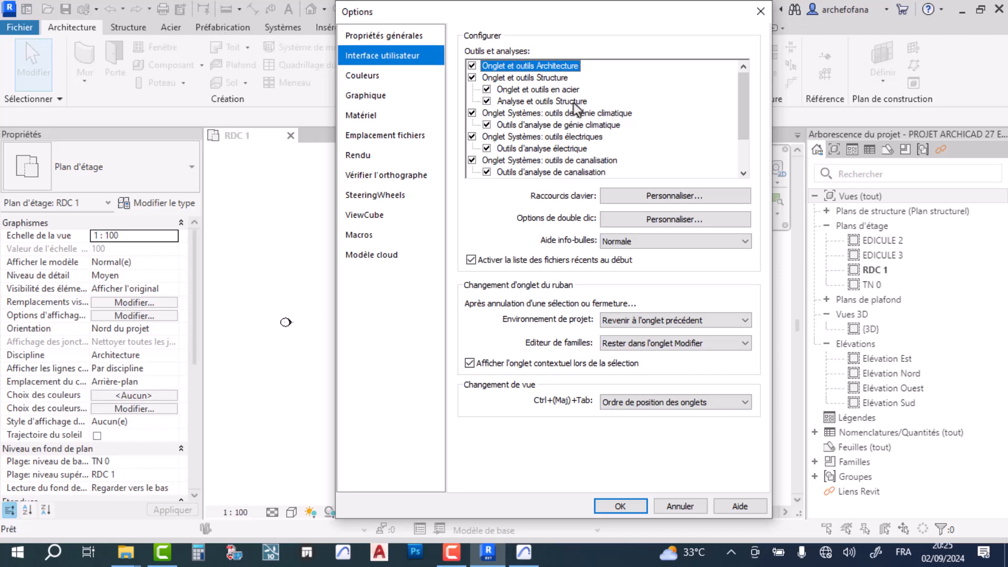
{"action": "scroll", "coordinate": [558, 103], "scroll_direction": "down", "scroll_amount": 1}
{"action": "scroll", "coordinate": [558, 110], "scroll_direction": "down", "scroll_amount": 1}
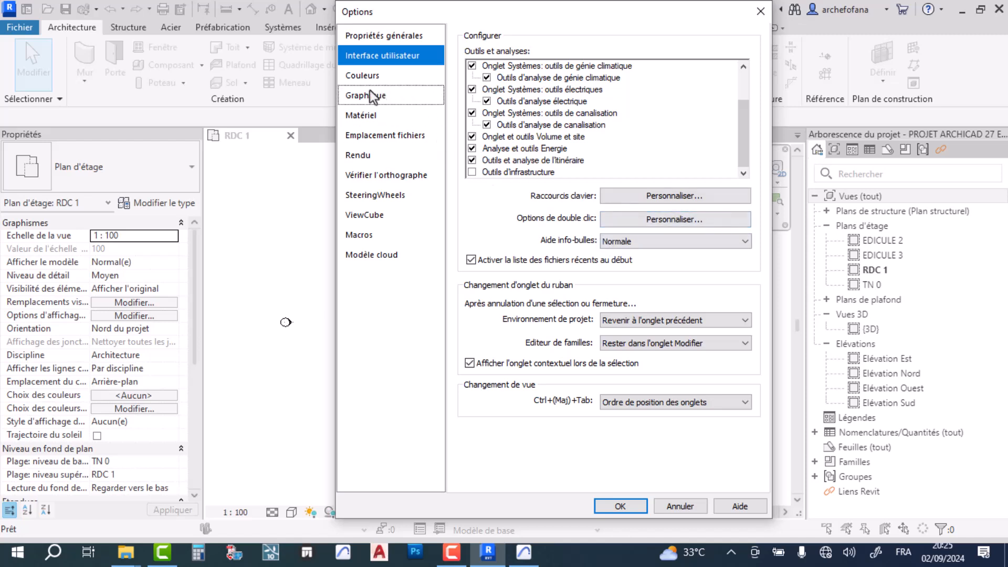
Try black as the drawing area's background colour in the colour options, and cancel the colour choice
{"action": "left_click", "coordinate": [384, 76]}
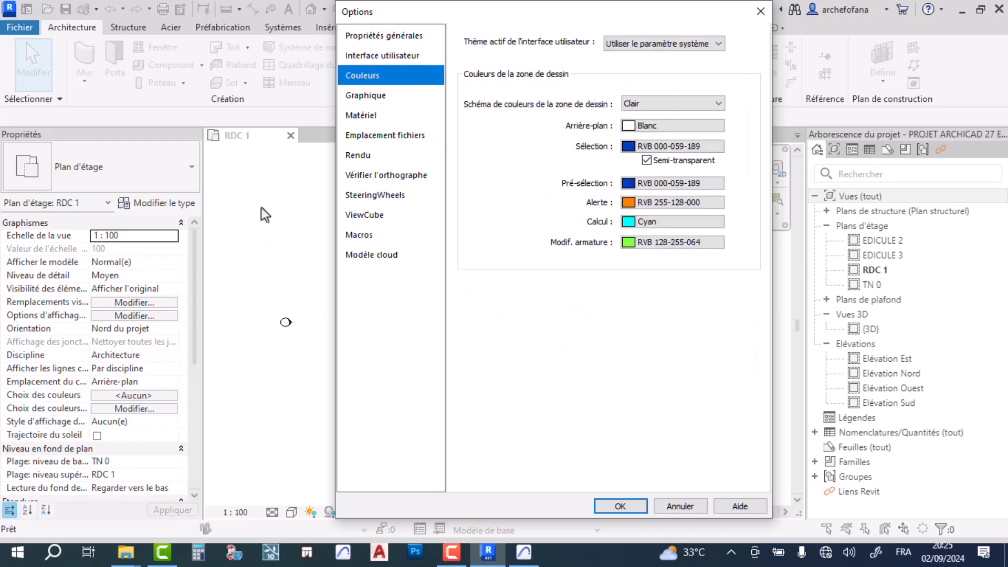
{"action": "left_click", "coordinate": [656, 126]}
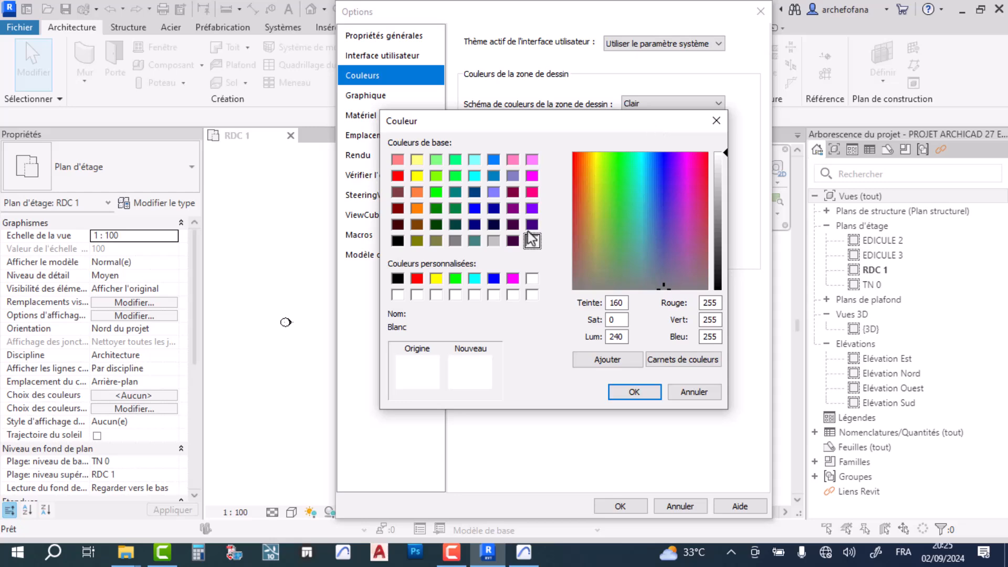
{"action": "left_click", "coordinate": [398, 240]}
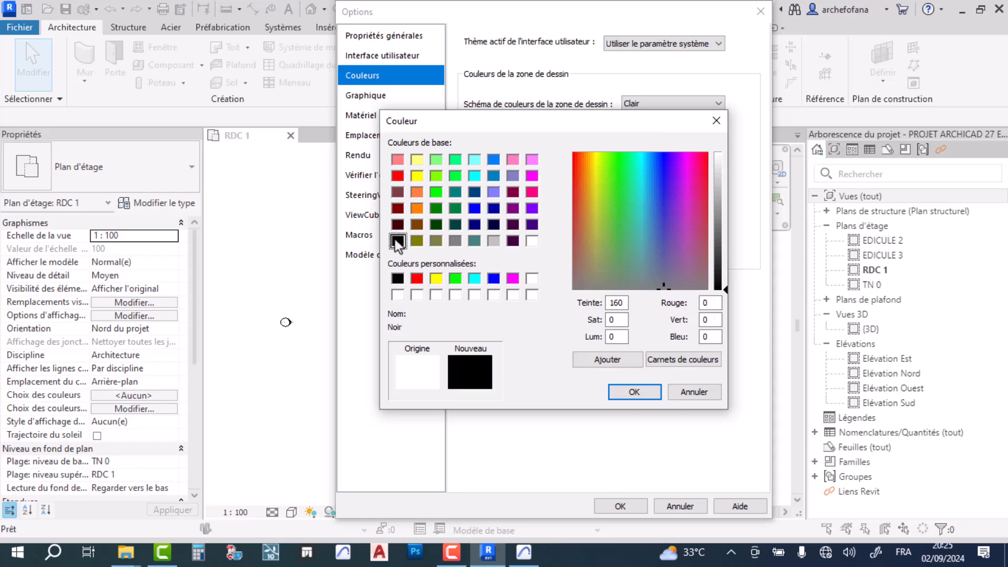
{"action": "left_click", "coordinate": [685, 394]}
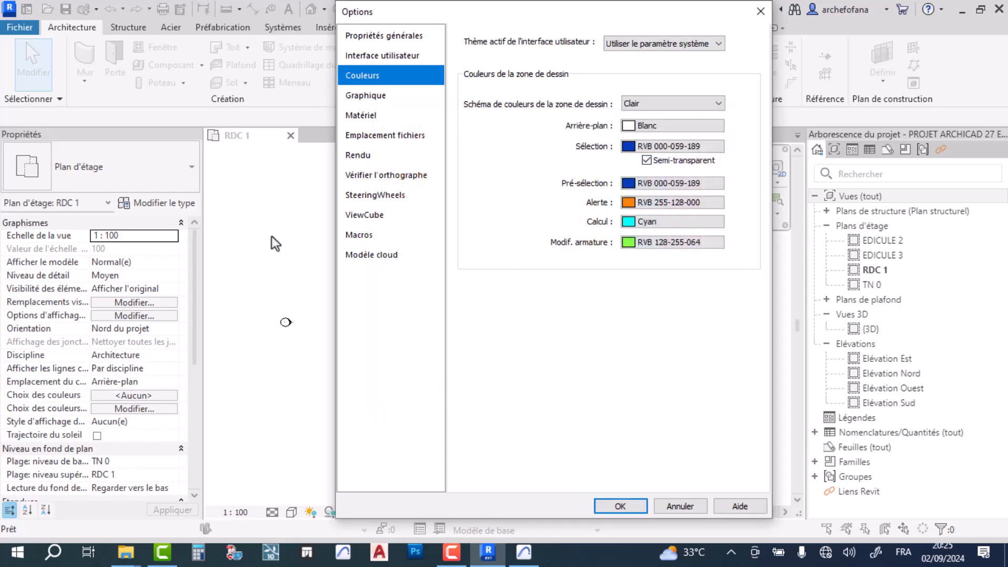
Try the Sombre colour scheme for the drawing area and close the options without saving
{"action": "left_click", "coordinate": [694, 103]}
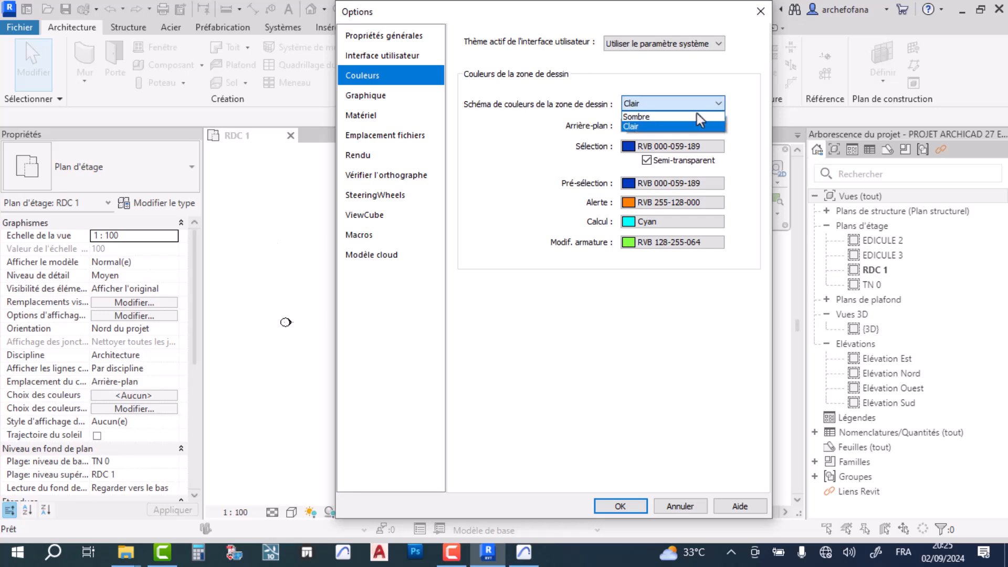
{"action": "left_click", "coordinate": [665, 121]}
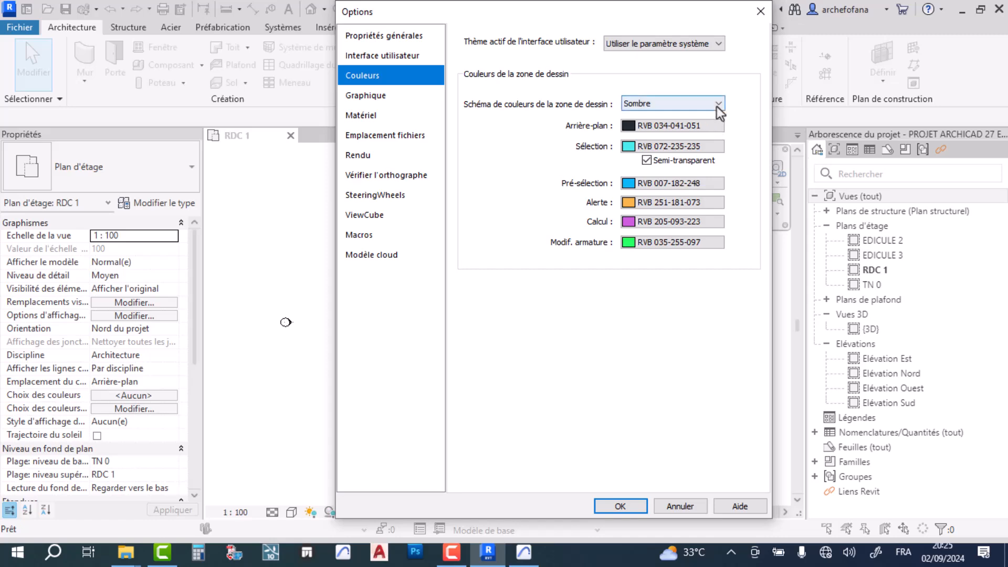
{"action": "left_click", "coordinate": [680, 507]}
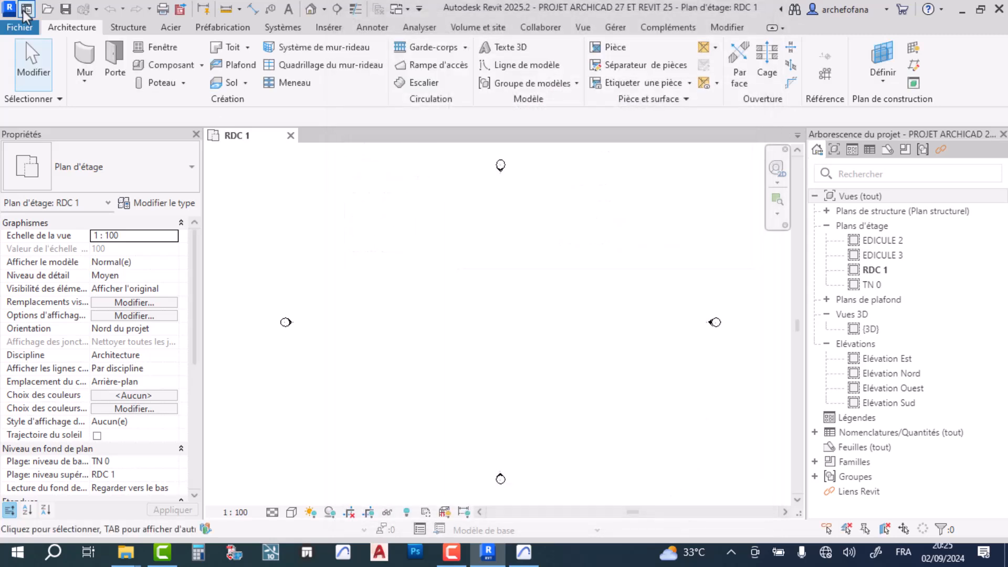
Open the keyboard shortcut customisation from the user interface options and browse the list of commands and their shortcuts
{"action": "left_click", "coordinate": [20, 27]}
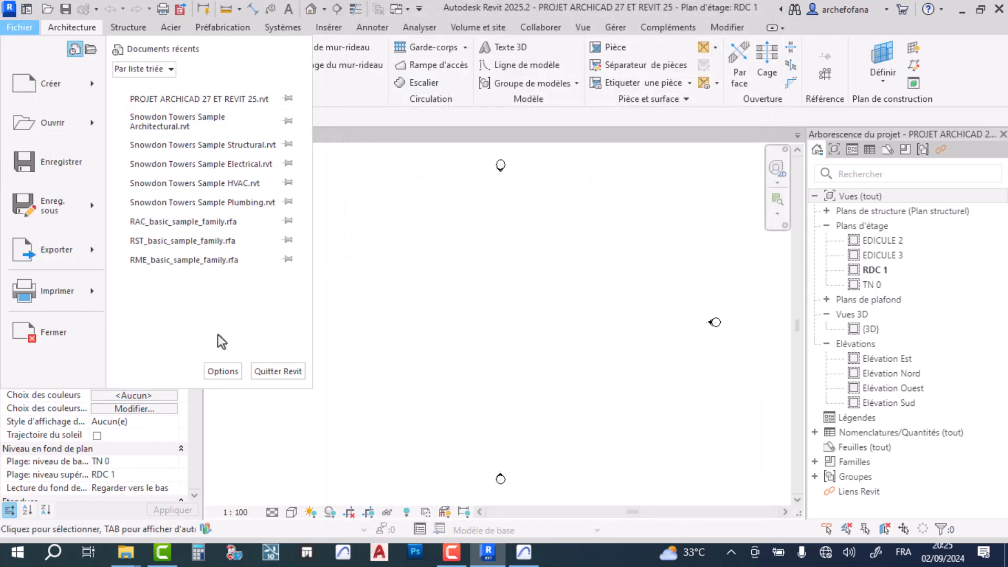
{"action": "left_click", "coordinate": [223, 372]}
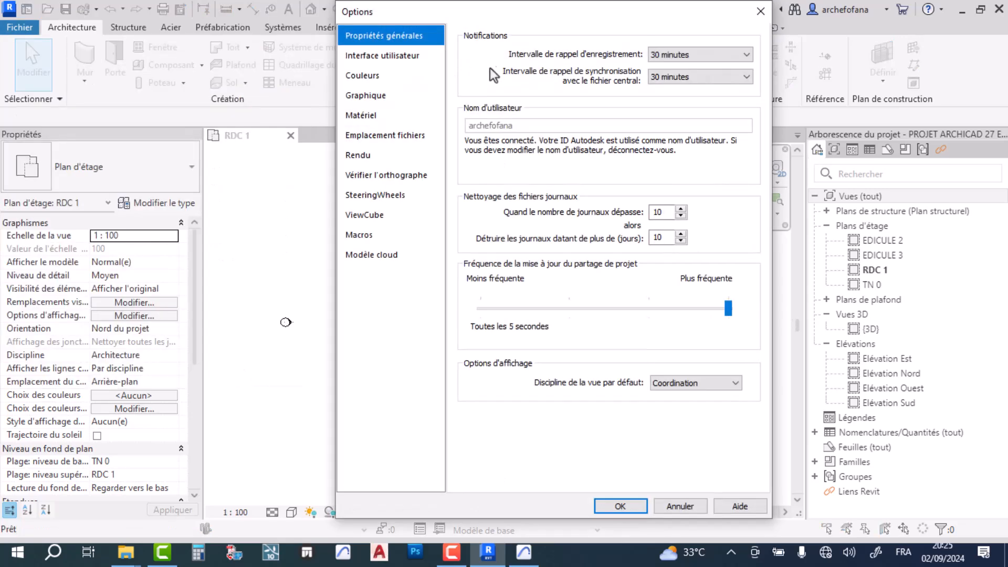
{"action": "left_click", "coordinate": [395, 58]}
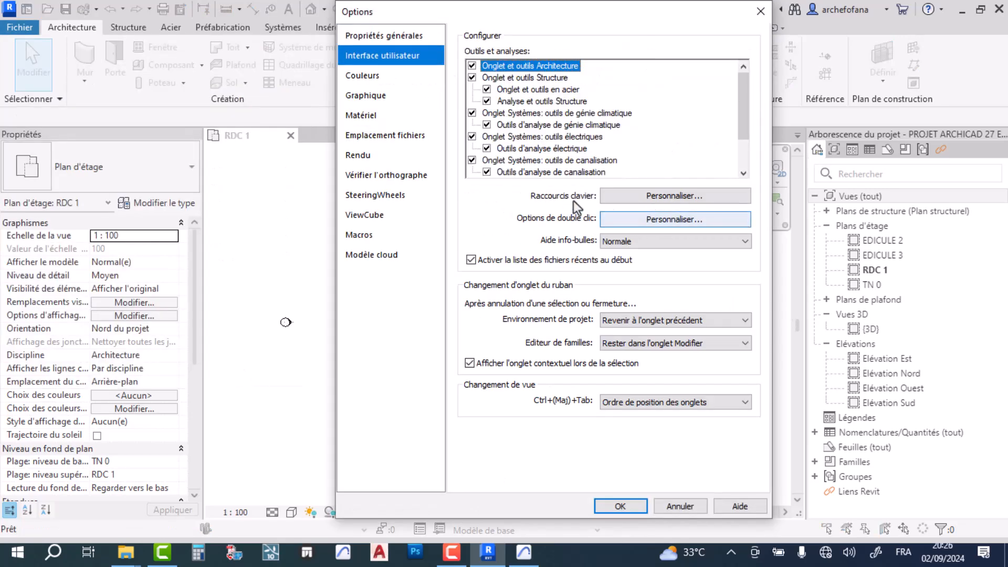
{"action": "left_click", "coordinate": [666, 196]}
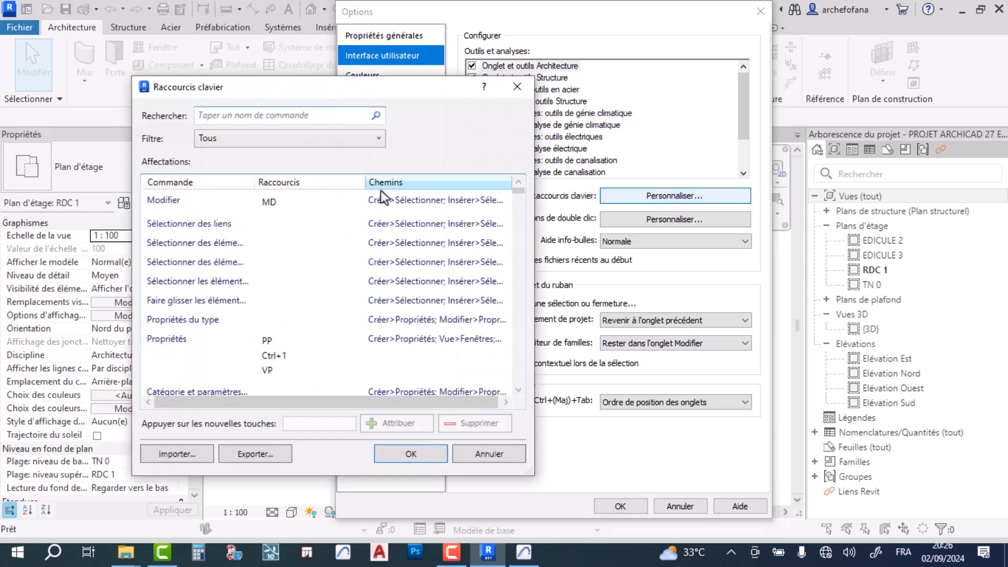
{"action": "left_click", "coordinate": [182, 206]}
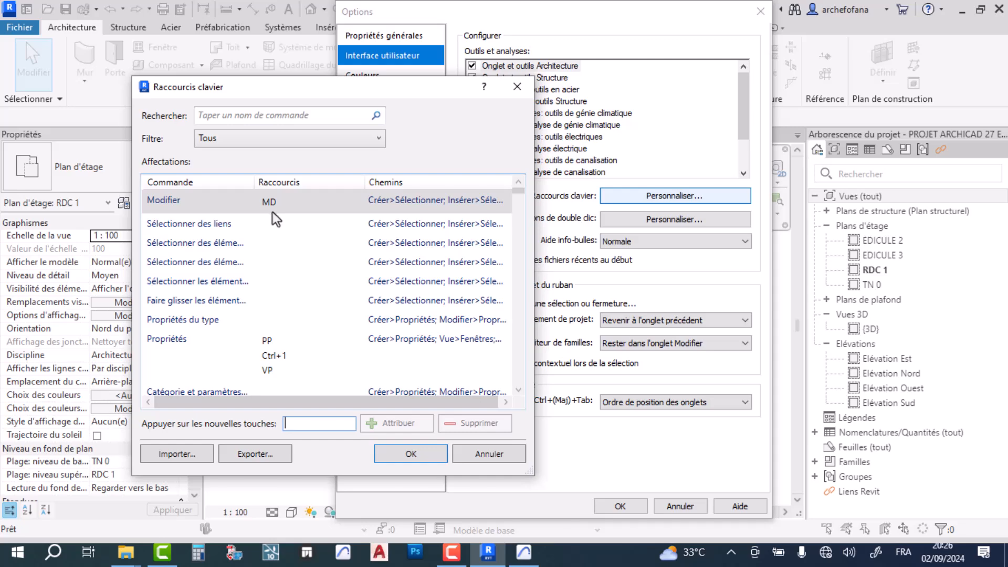
{"action": "scroll", "coordinate": [272, 212], "scroll_direction": "down", "scroll_amount": 2}
{"action": "scroll", "coordinate": [227, 269], "scroll_direction": "down", "scroll_amount": 10}
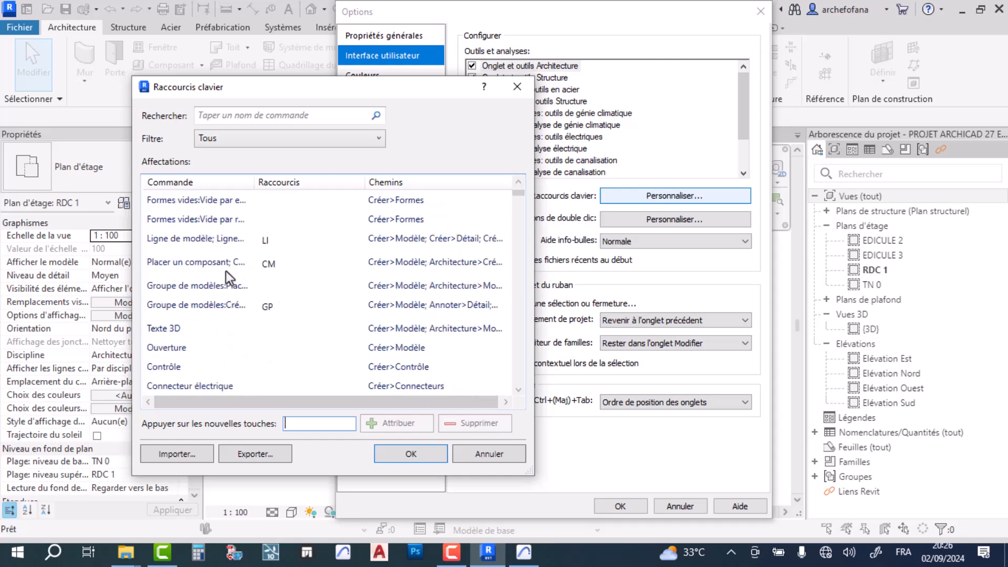
{"action": "scroll", "coordinate": [225, 279], "scroll_direction": "down", "scroll_amount": 3}
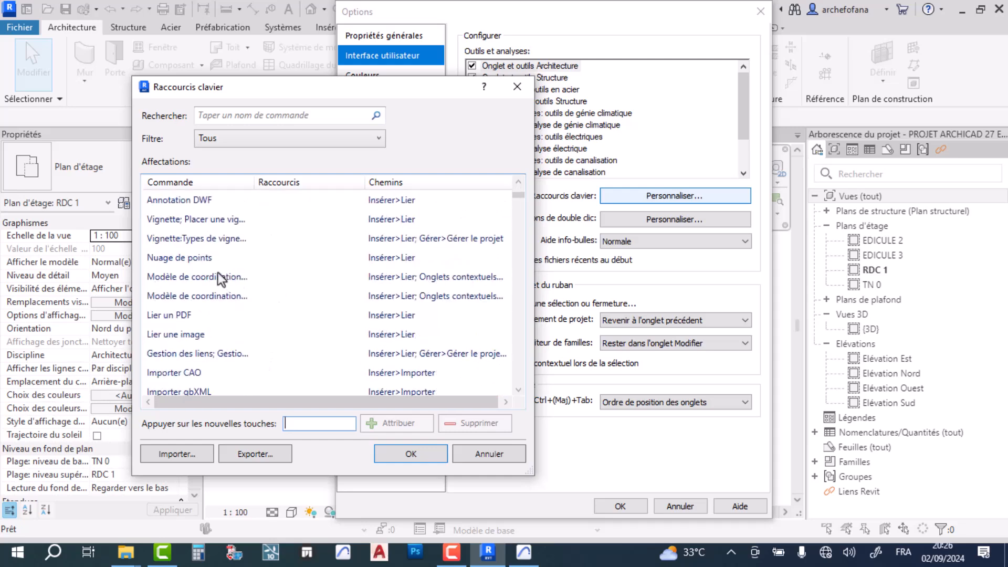
Find the architectural wall command by searching for MUR, assign it the additional shortcut W, and accept the options
{"action": "left_click", "coordinate": [228, 117]}
{"action": "type", "text": "MUR"}
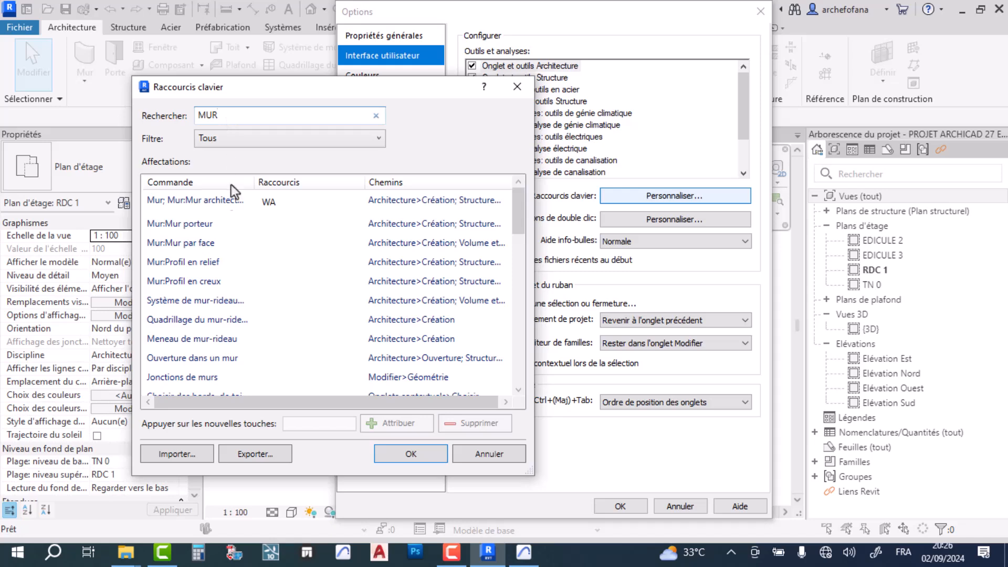
{"action": "left_click", "coordinate": [177, 201]}
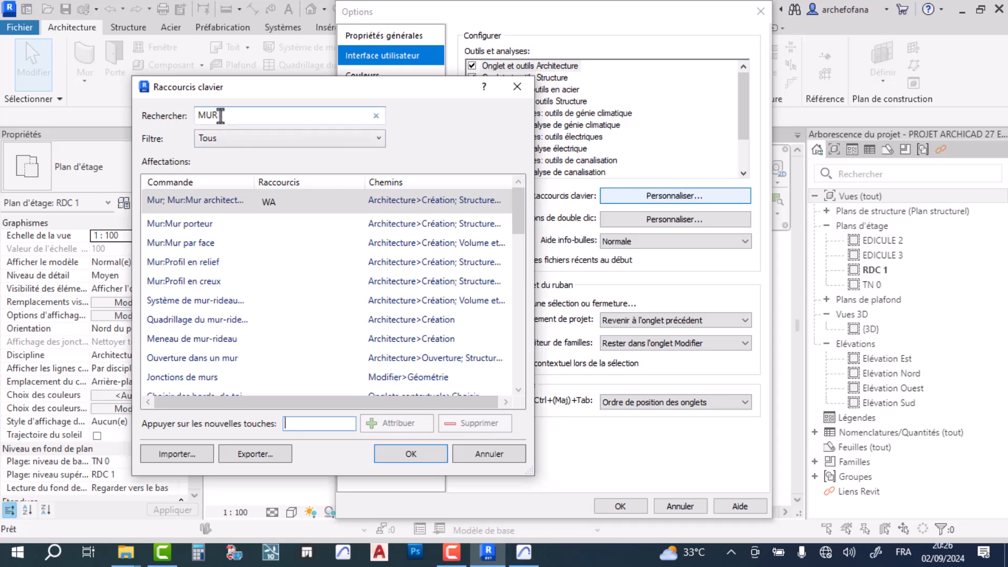
{"action": "left_click", "coordinate": [278, 203]}
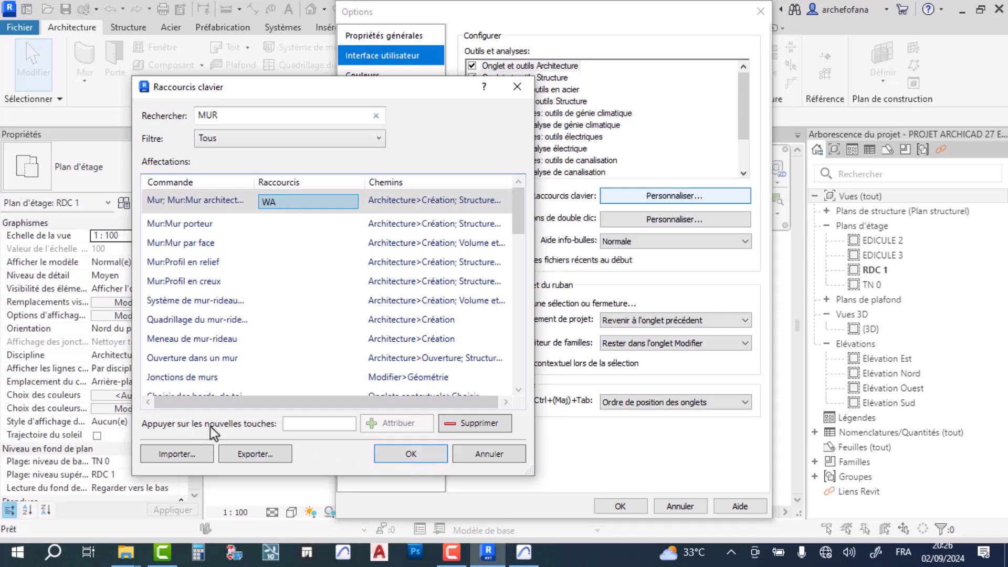
{"action": "left_click", "coordinate": [307, 425]}
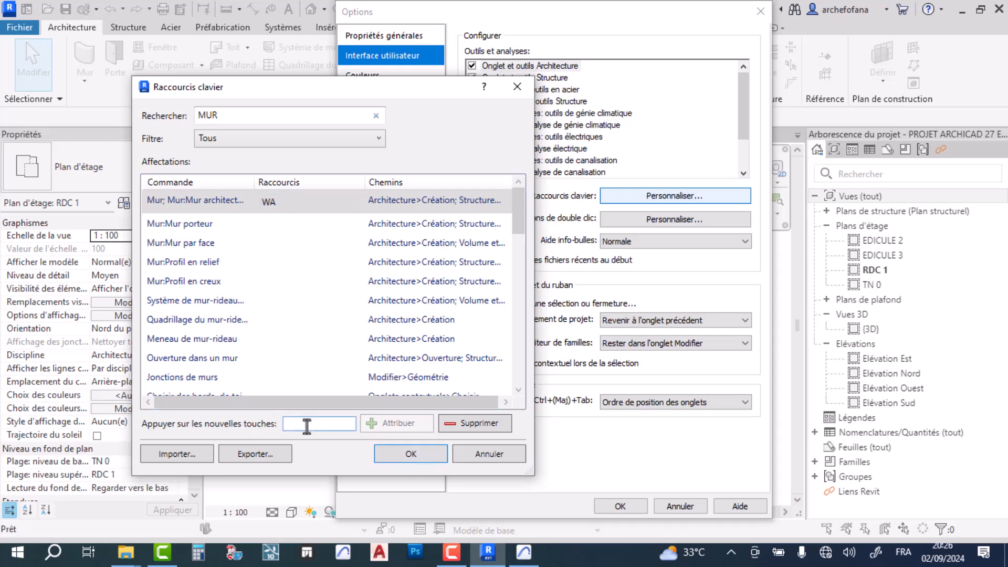
{"action": "type", "text": "W"}
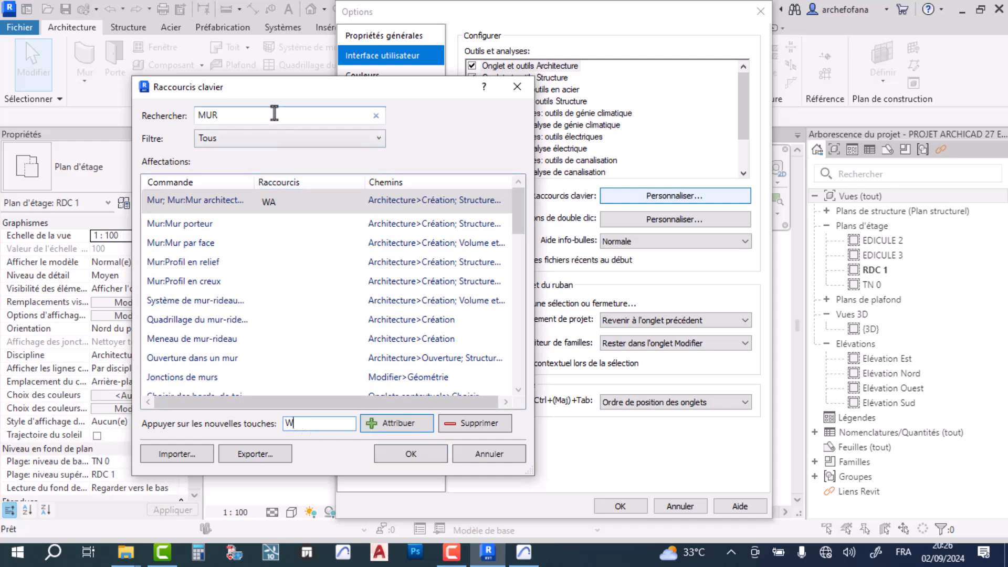
{"action": "left_click", "coordinate": [411, 454]}
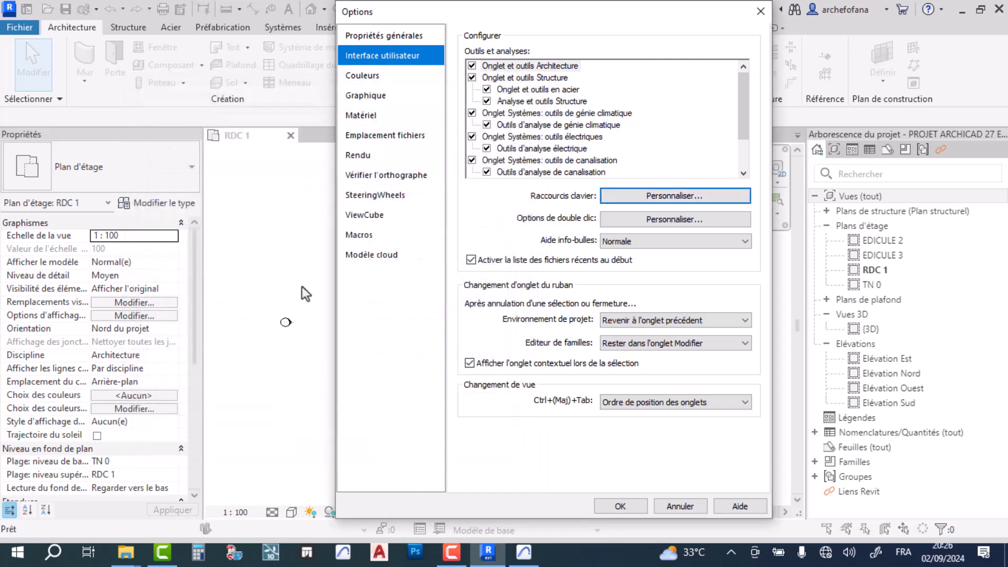
{"action": "left_click", "coordinate": [628, 506]}
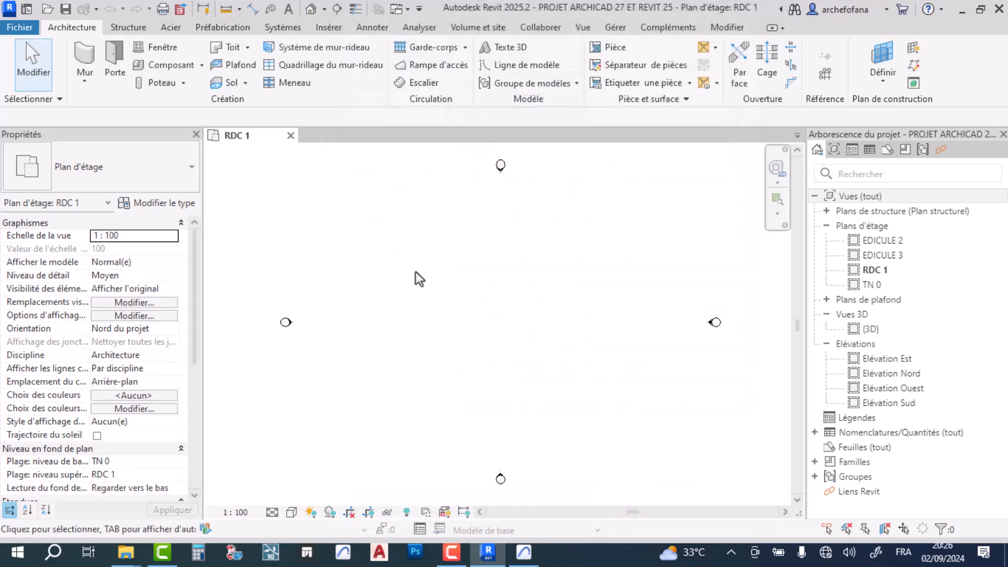
Start the architectural wall tool, view its type properties, and close them without changes
{"action": "key", "text": "w"}
{"action": "left_click", "coordinate": [84, 53]}
{"action": "left_click", "coordinate": [90, 77]}
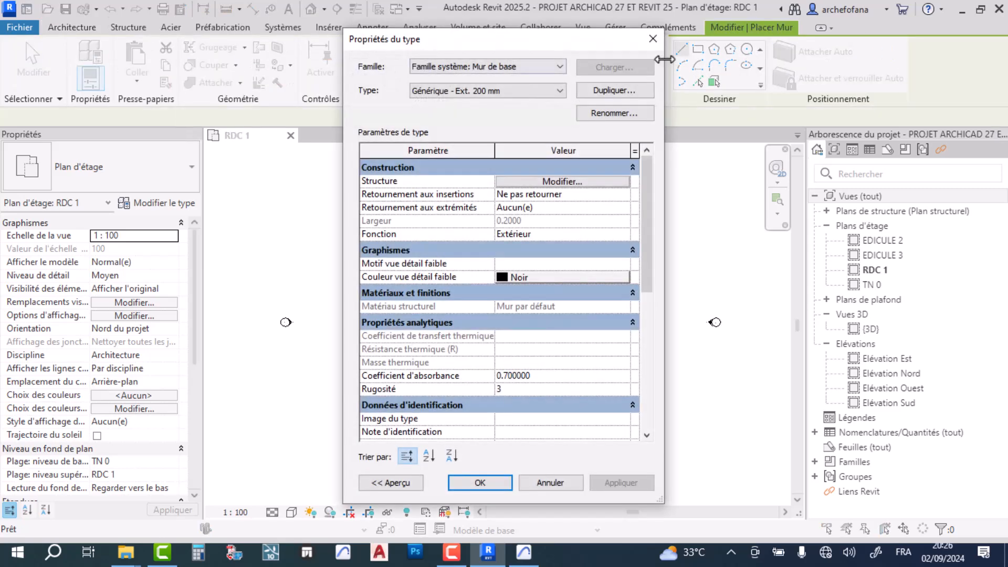
{"action": "left_click", "coordinate": [654, 39]}
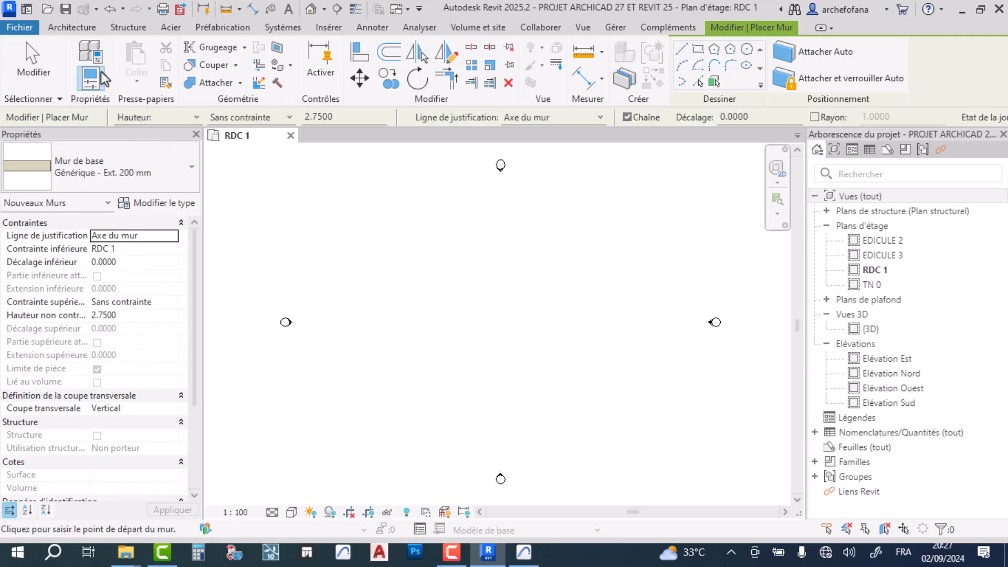
Reopen the keyboard shortcut customisation in the user interface options and search the commands for MUR
{"action": "left_click", "coordinate": [20, 27]}
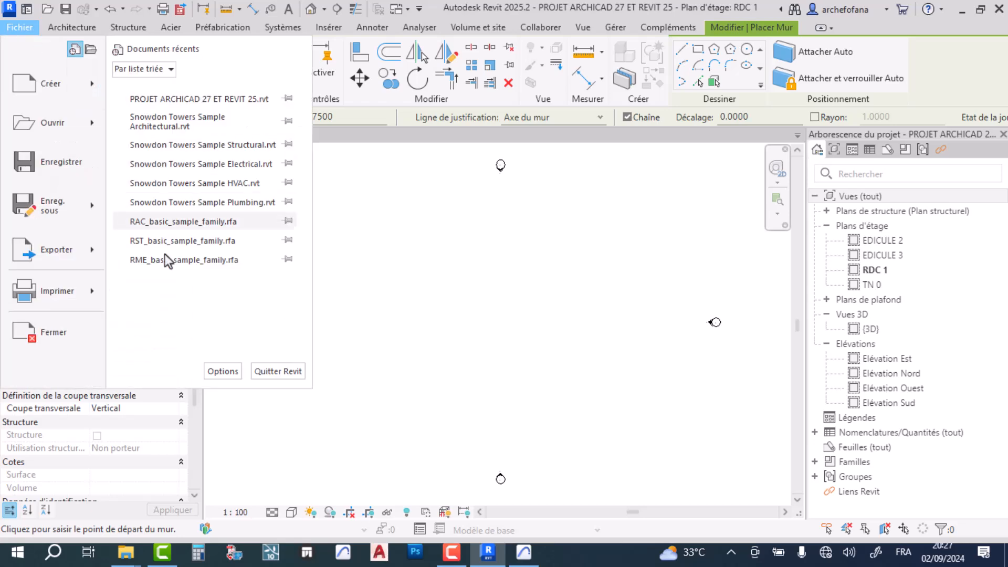
{"action": "left_click", "coordinate": [231, 375]}
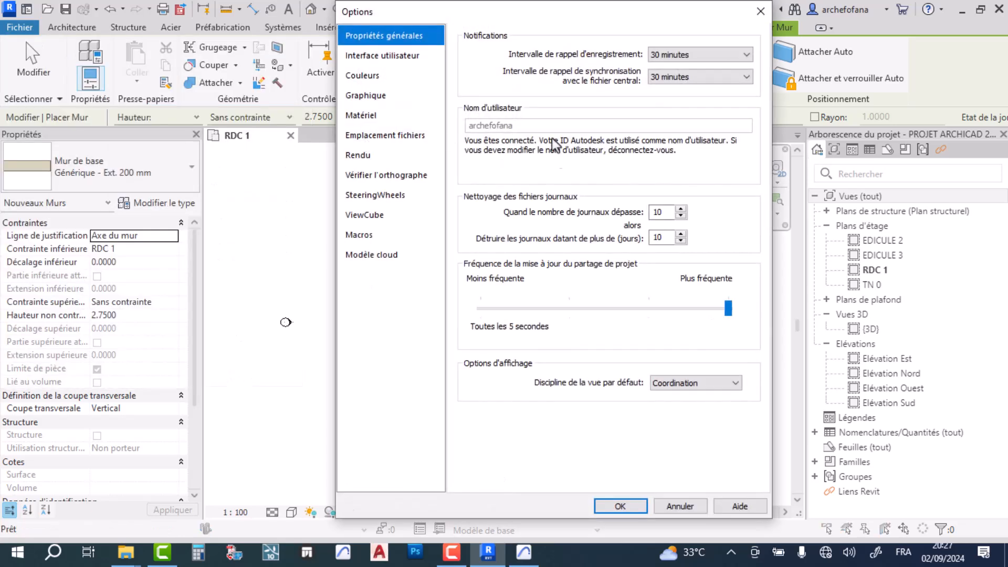
{"action": "left_click", "coordinate": [382, 57]}
{"action": "left_click", "coordinate": [659, 199]}
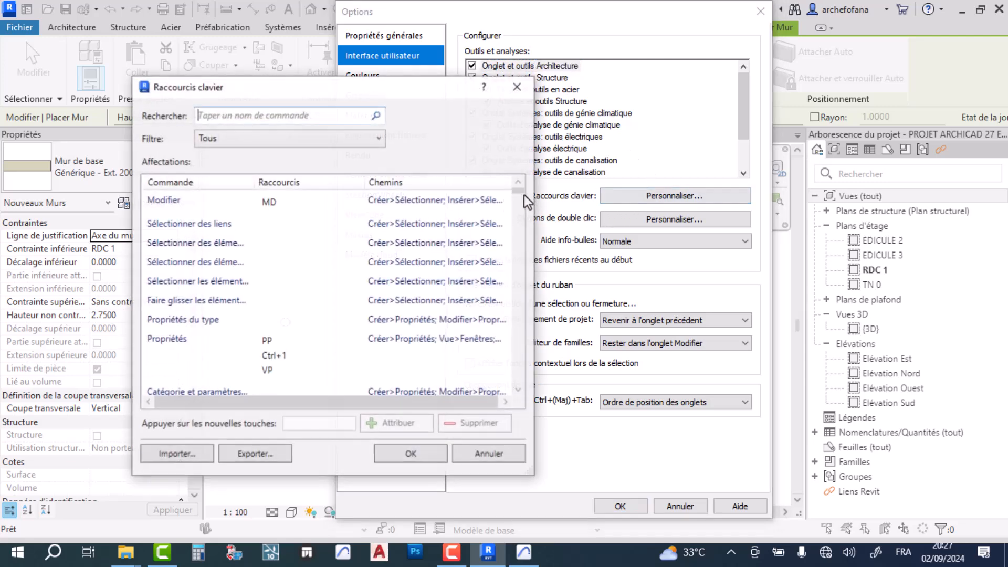
{"action": "scroll", "coordinate": [257, 294], "scroll_direction": "down", "scroll_amount": 3}
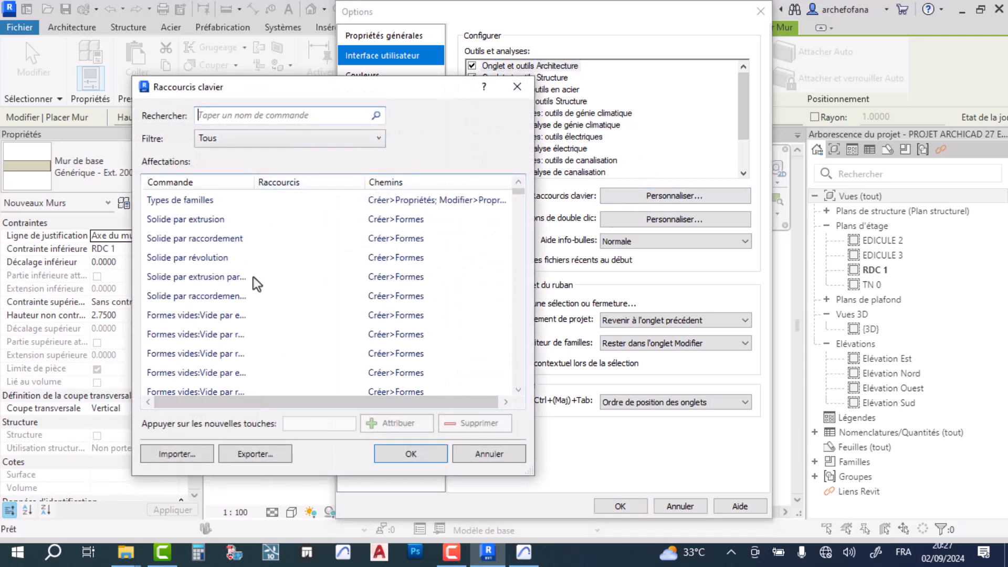
{"action": "left_click", "coordinate": [229, 117]}
{"action": "type", "text": "MUR"}
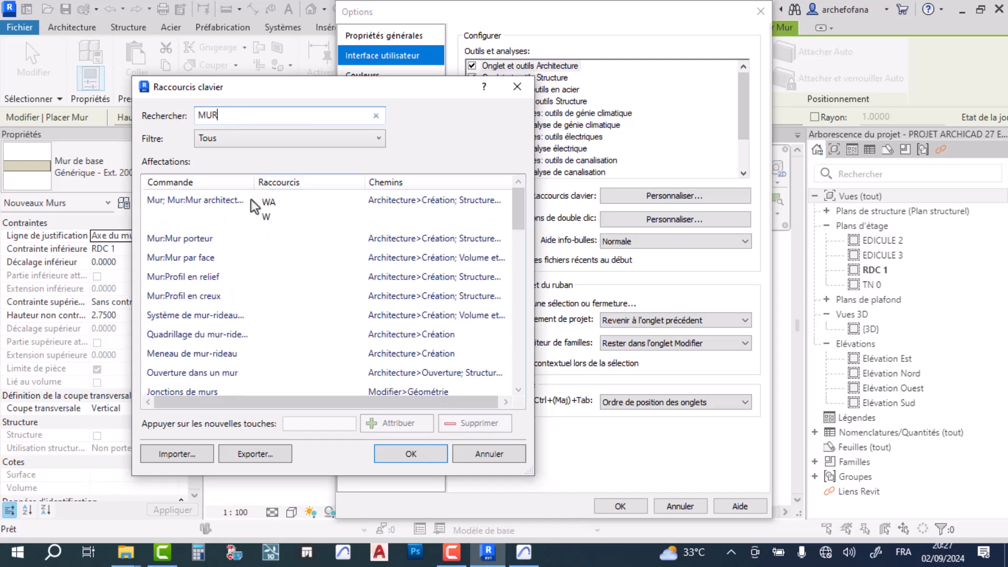
Remove the WA shortcut from the architectural wall command, accept the options, and leave the wall tool
{"action": "left_click", "coordinate": [266, 217]}
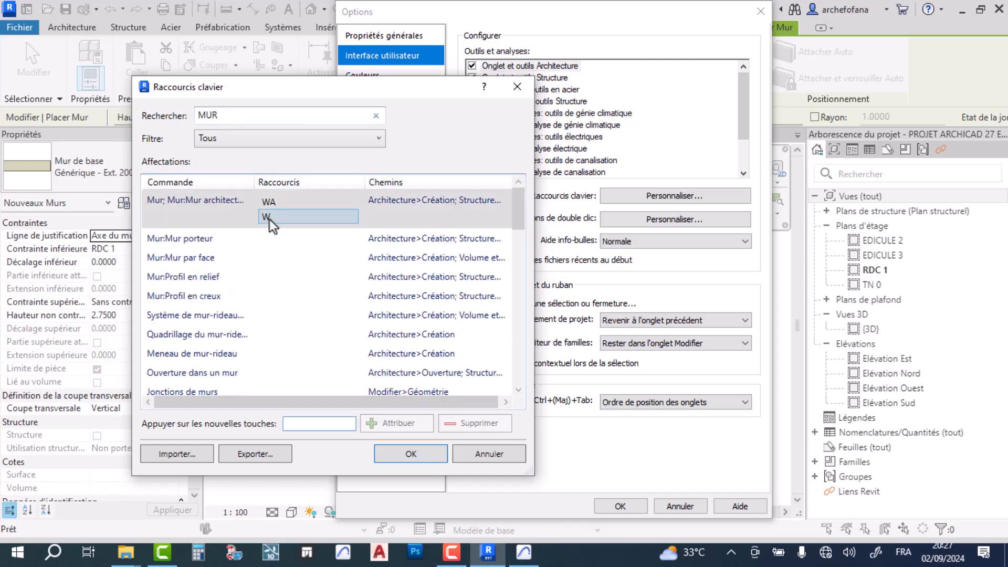
{"action": "left_click", "coordinate": [283, 214]}
{"action": "left_click", "coordinate": [278, 204]}
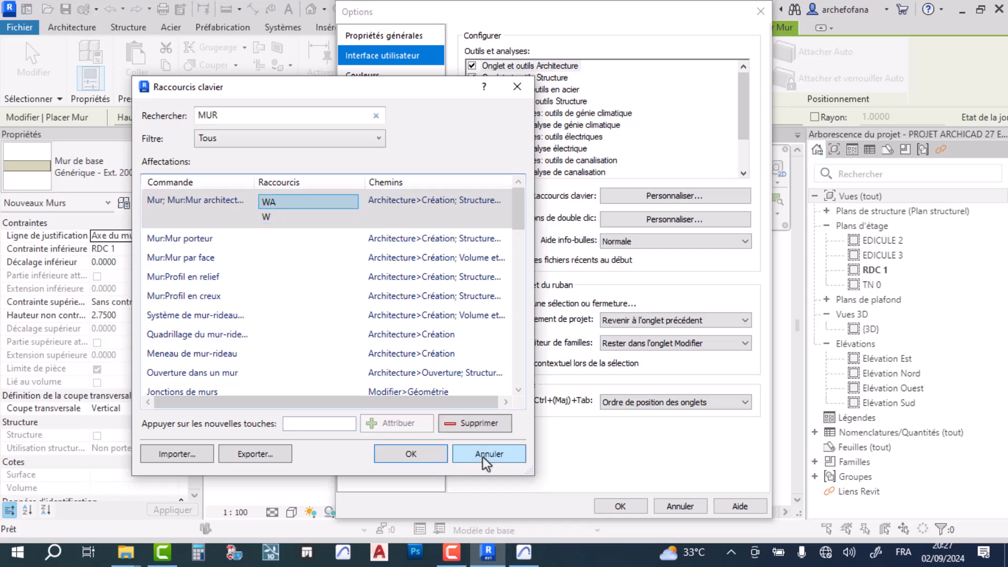
{"action": "left_click", "coordinate": [476, 423]}
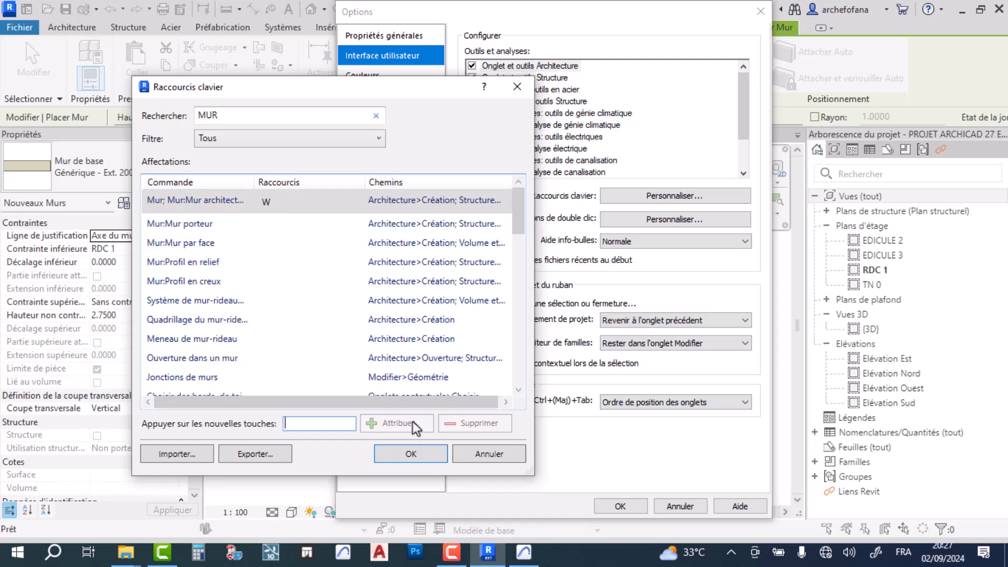
{"action": "left_click", "coordinate": [410, 455]}
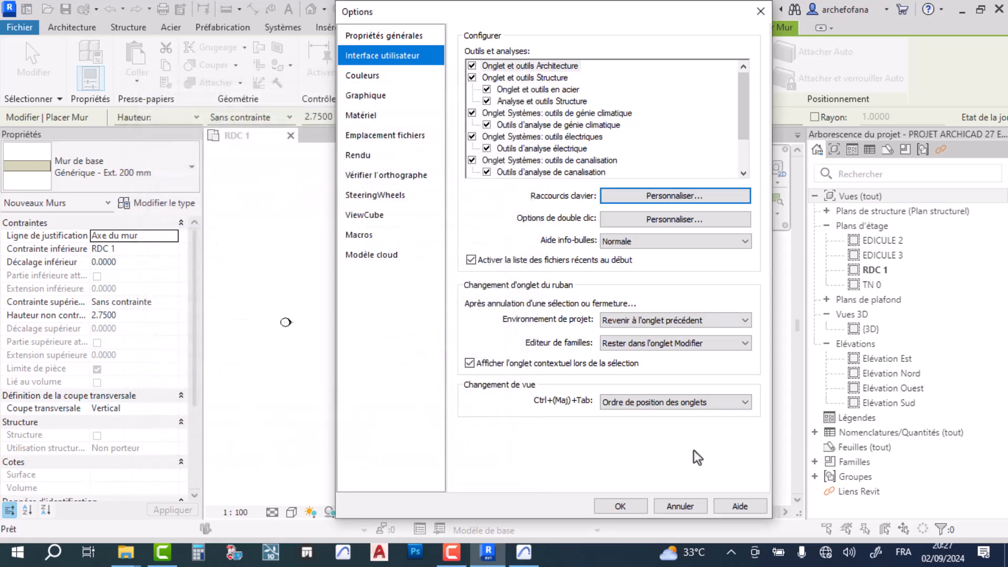
{"action": "left_click", "coordinate": [620, 506]}
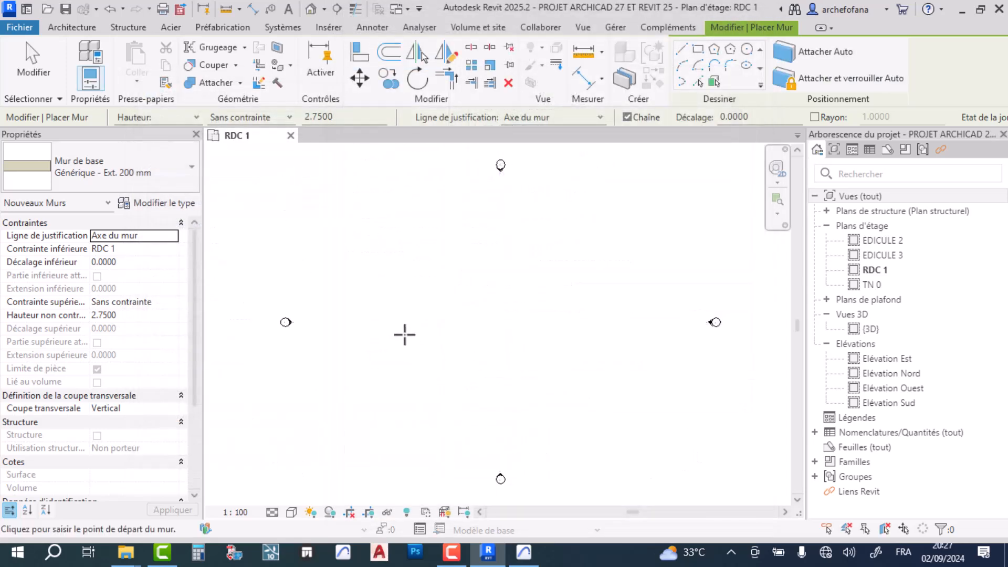
{"action": "key", "text": "Escape"}
{"action": "key", "text": "Escape"}
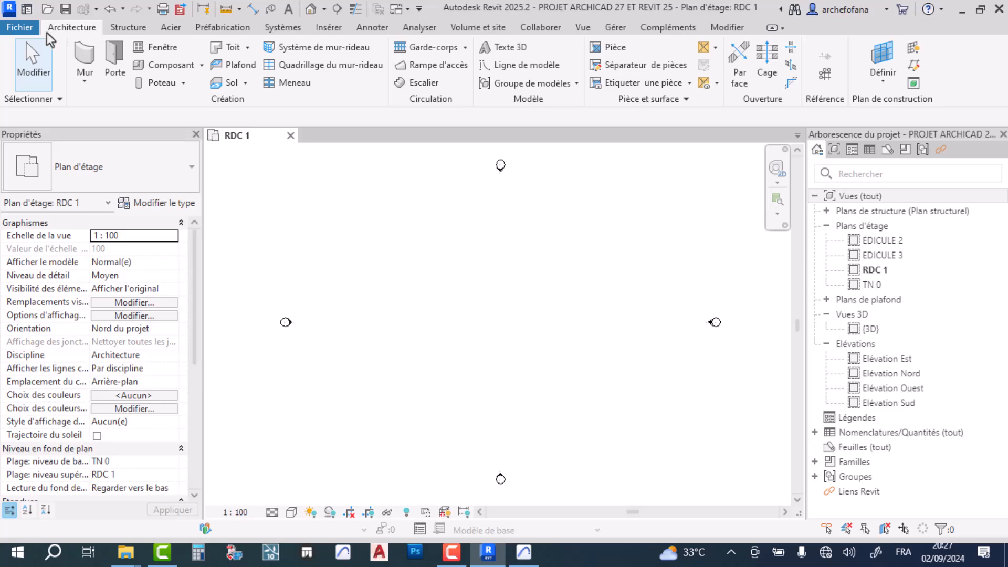
Check the wall command in the keyboard shortcut customisation by searching for mur, and close the options
{"action": "left_click", "coordinate": [20, 27]}
{"action": "left_click", "coordinate": [222, 372]}
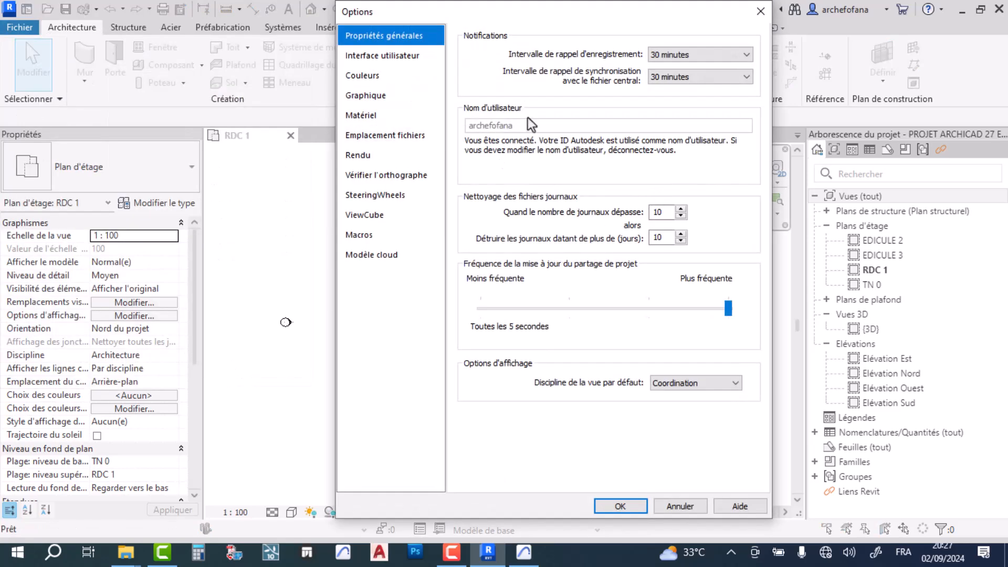
{"action": "left_click", "coordinate": [398, 58]}
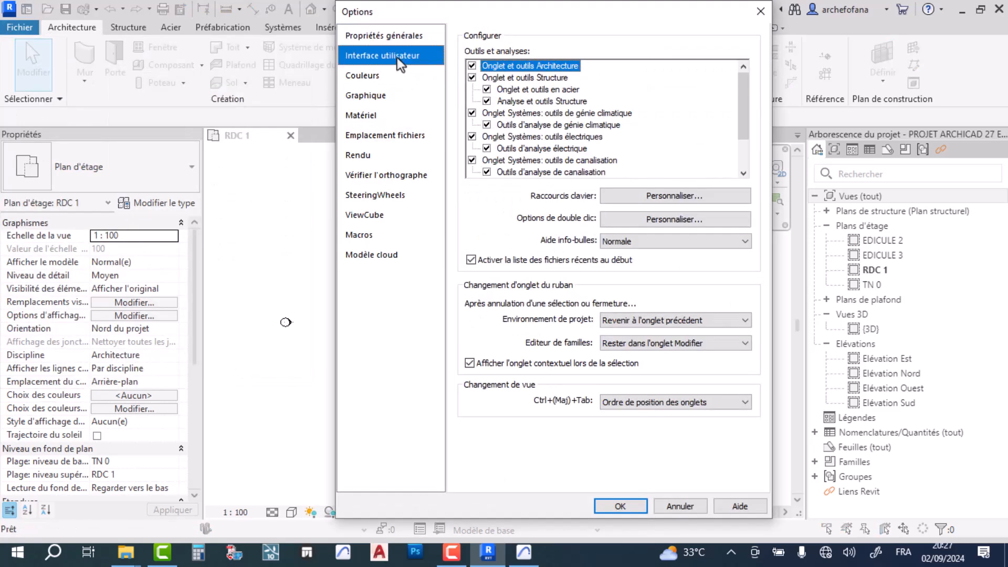
{"action": "left_click", "coordinate": [651, 197]}
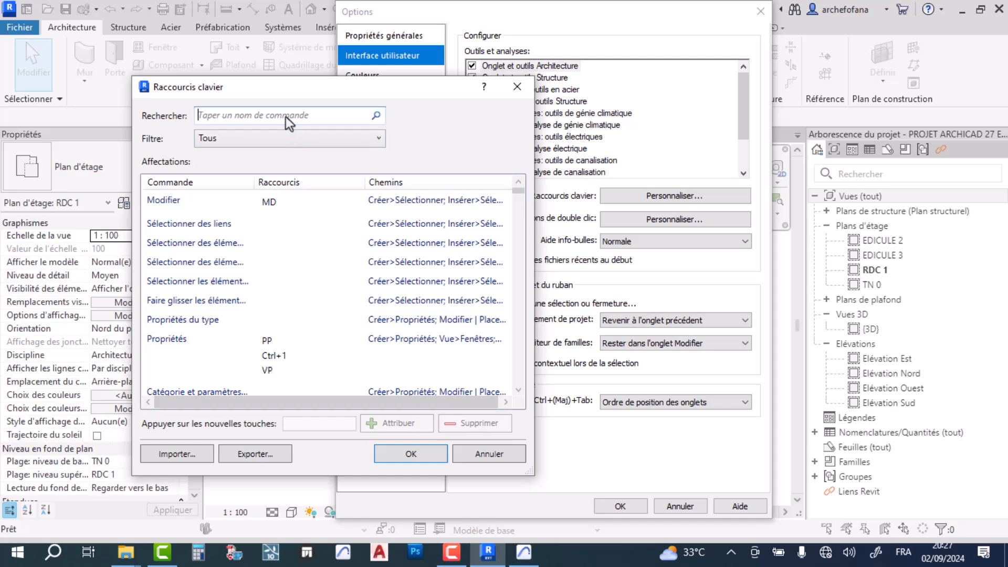
{"action": "type", "text": "mur"}
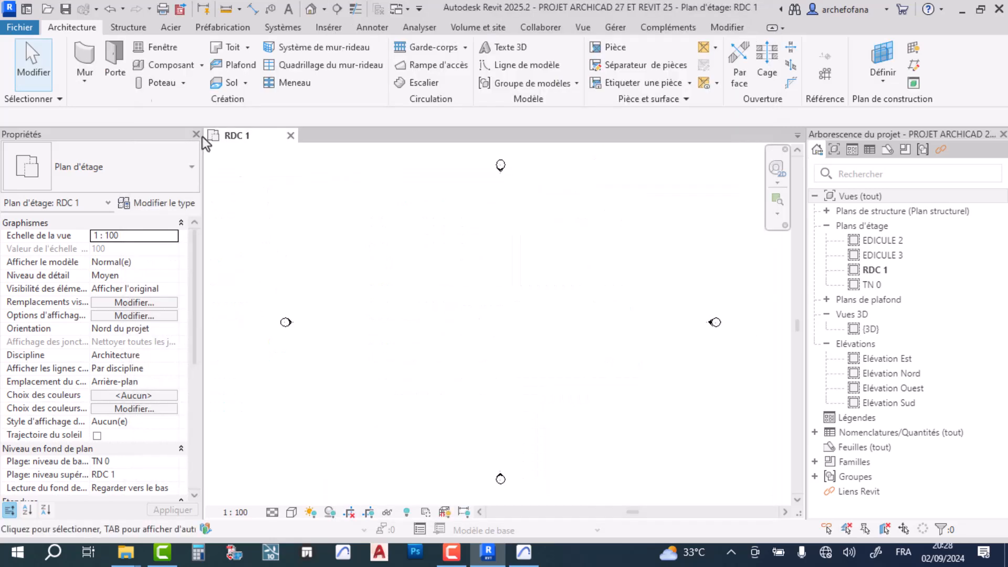
{"action": "key", "text": "ctrl+z"}
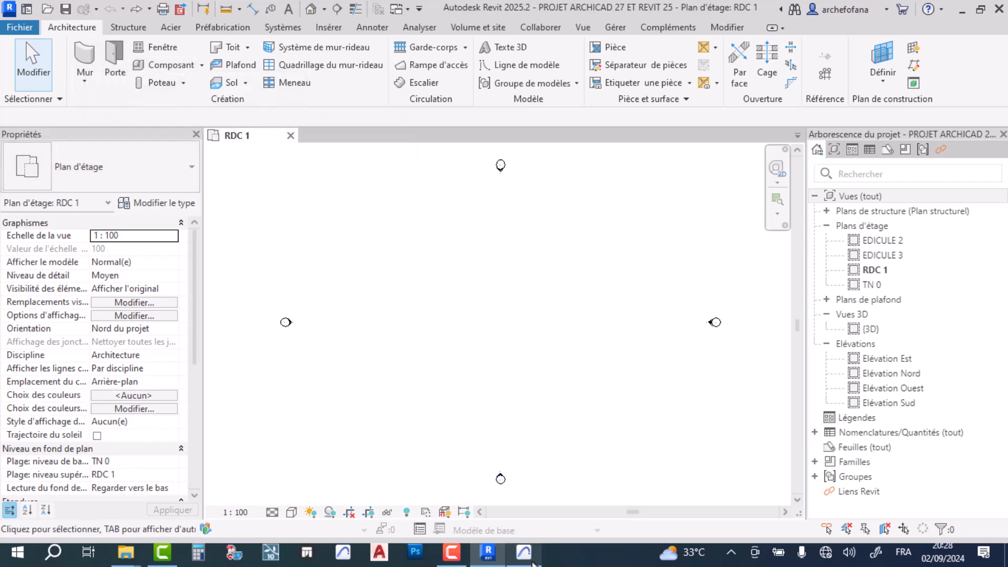
Switch to Archicad 27 and look over the 0. RDC floor plan
{"action": "left_click", "coordinate": [503, 423]}
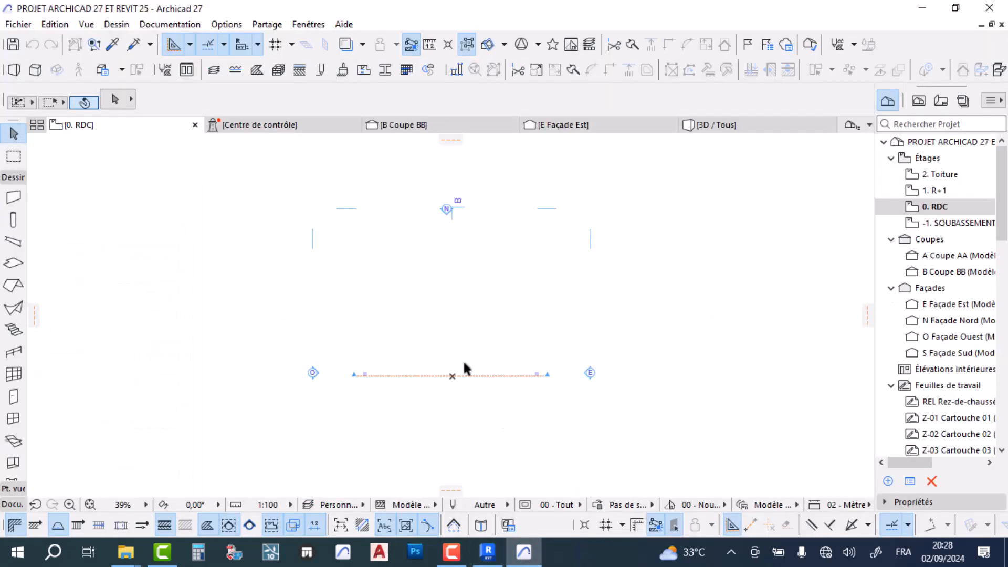
{"action": "scroll", "coordinate": [394, 324], "scroll_direction": "up", "scroll_amount": 2}
{"action": "middle_click_drag", "start_coordinate": [493, 357], "coordinate": [469, 342]}
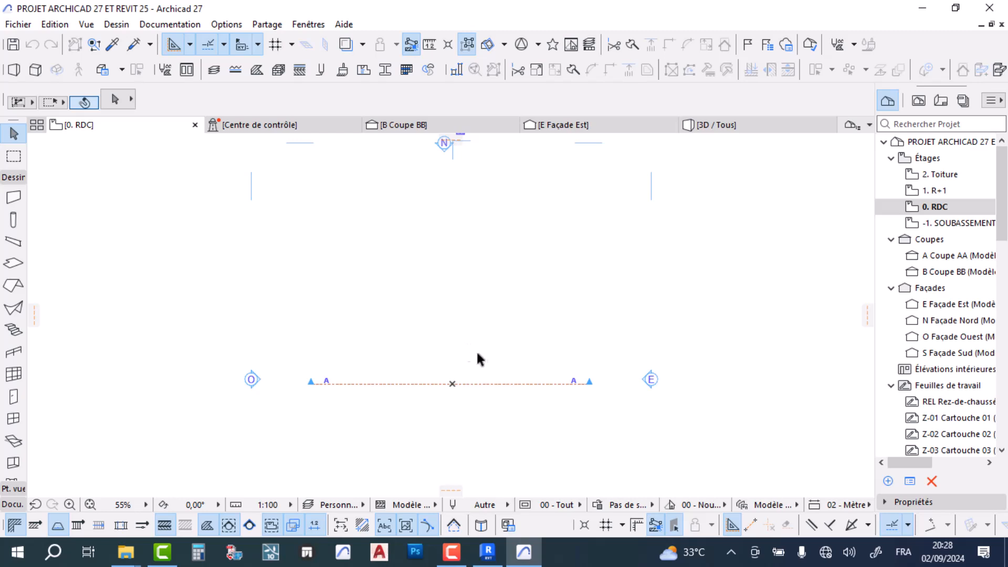
{"action": "scroll", "coordinate": [464, 355], "scroll_direction": "down", "scroll_amount": 5}
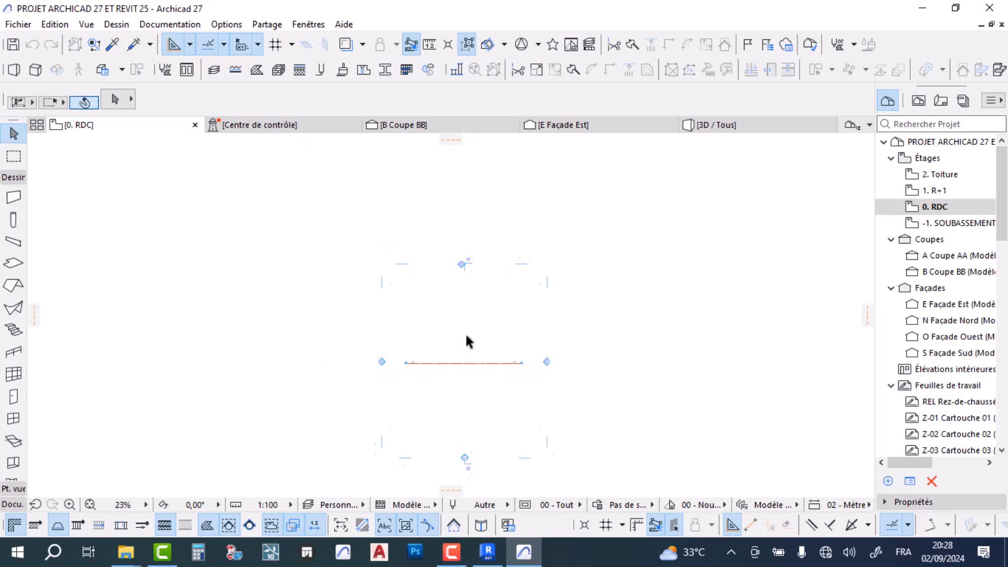
Open the Wall tool's default settings and review the building materials and thickness available for the basic structure
{"action": "left_click", "coordinate": [14, 197]}
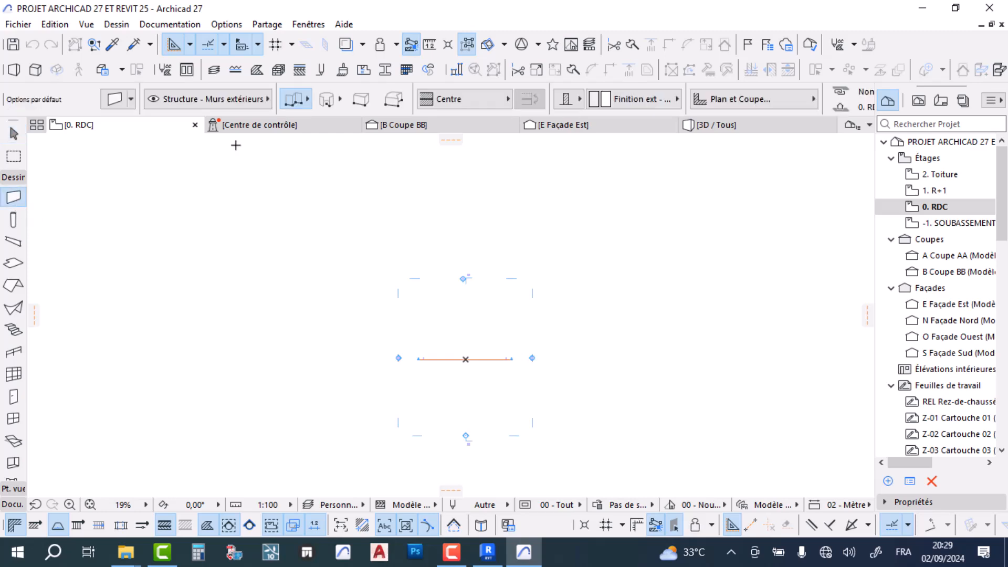
{"action": "left_click", "coordinate": [115, 100]}
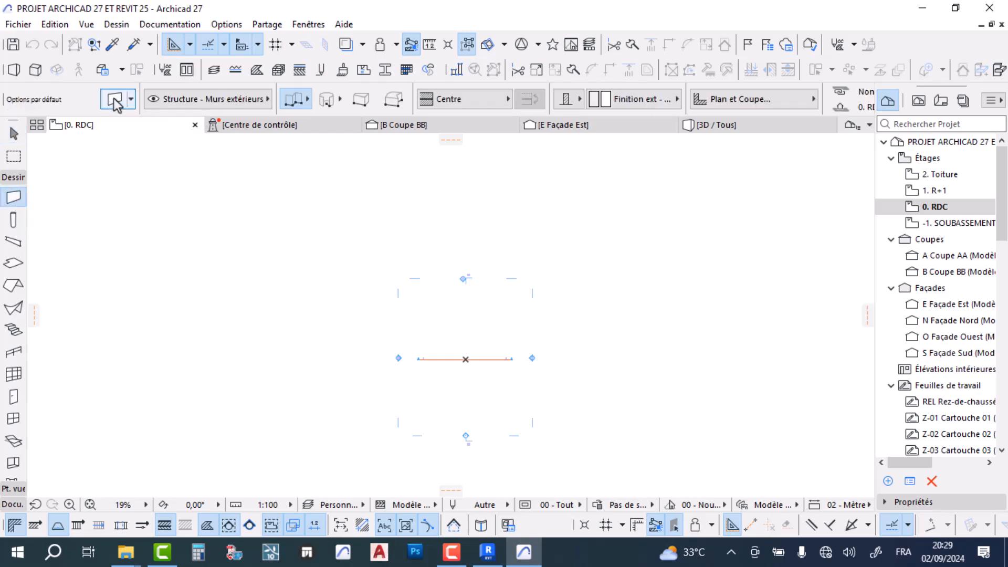
{"action": "left_click", "coordinate": [401, 65]}
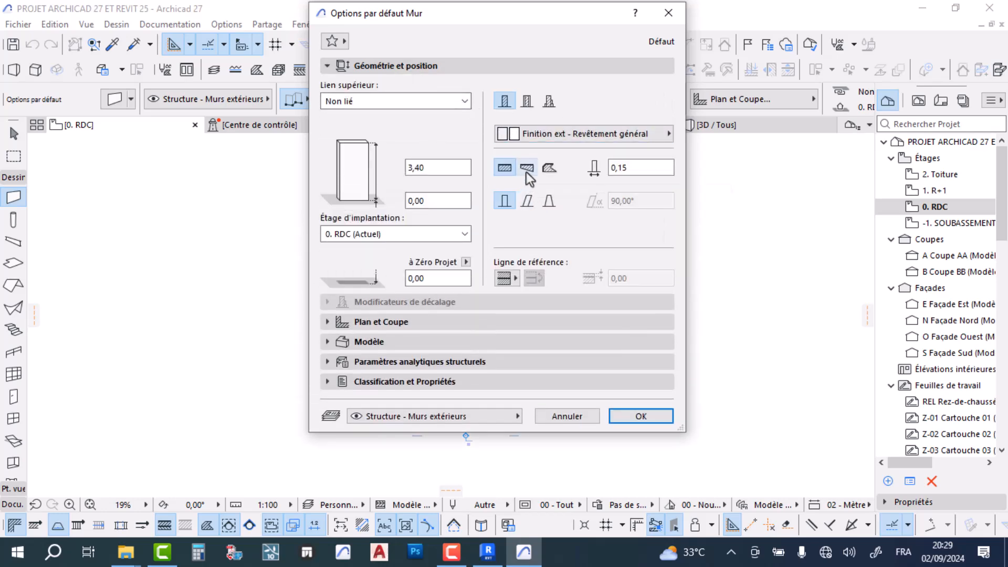
{"action": "left_click", "coordinate": [555, 135]}
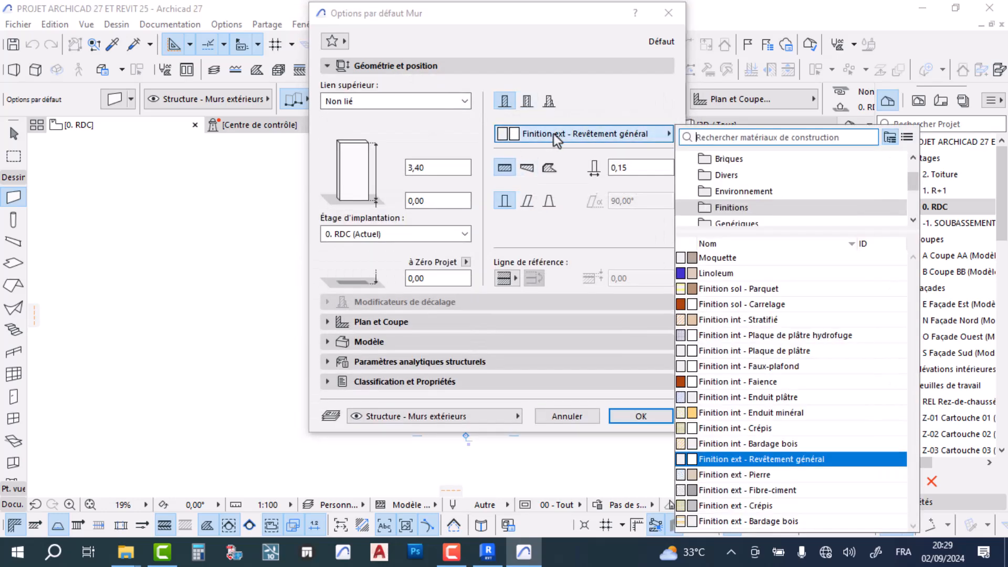
{"action": "left_click", "coordinate": [554, 135]}
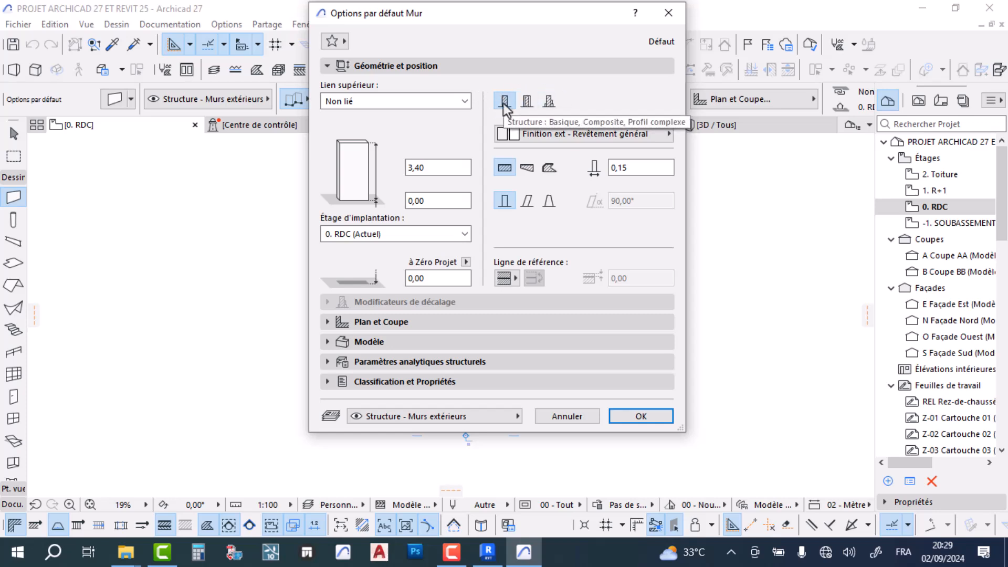
{"action": "left_click", "coordinate": [534, 133]}
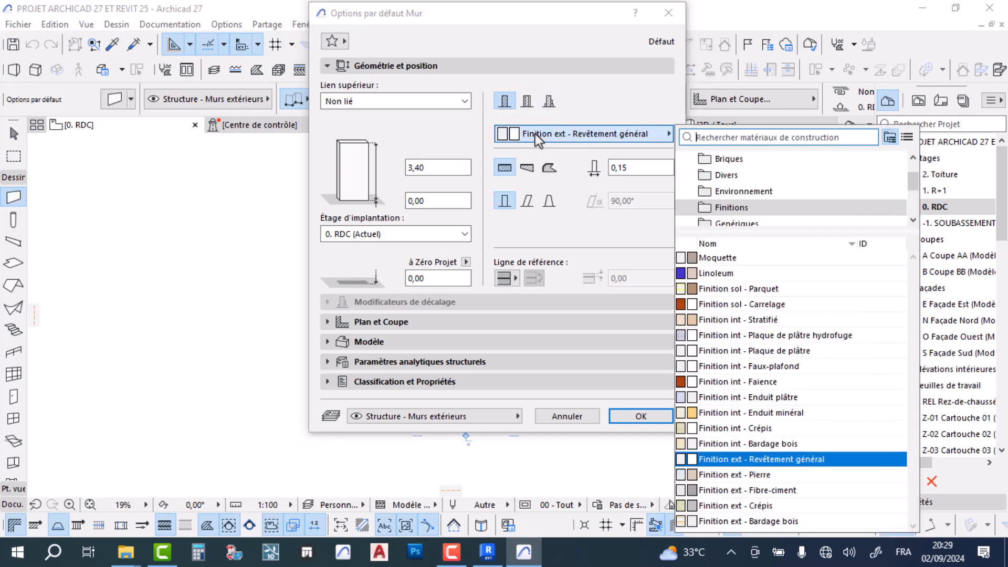
{"action": "left_click", "coordinate": [495, 101]}
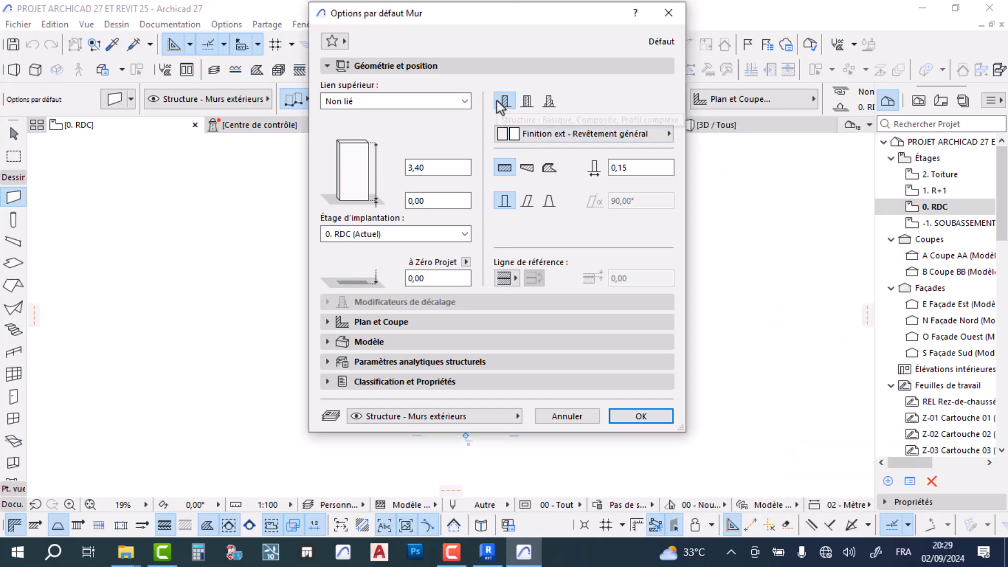
{"action": "left_click", "coordinate": [561, 134]}
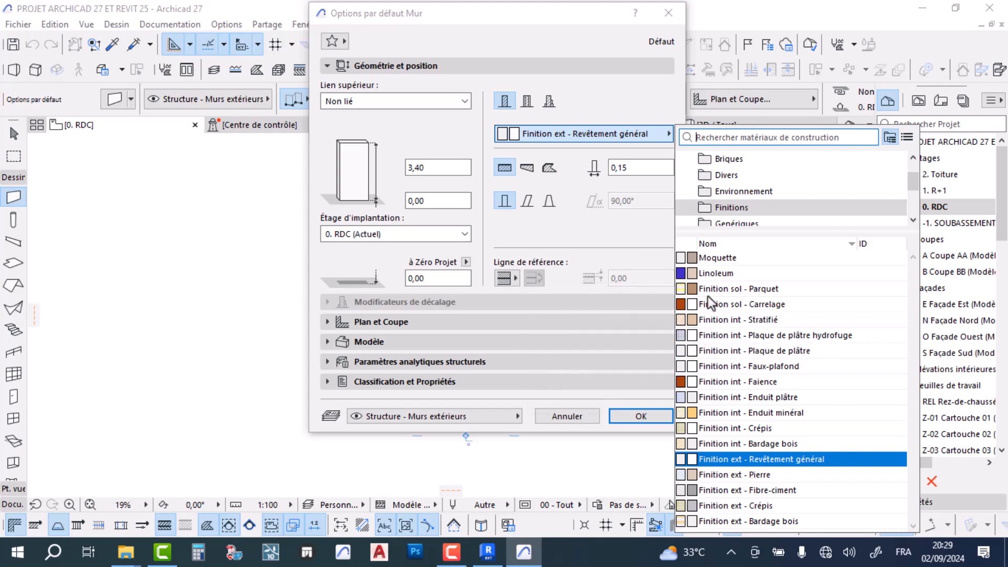
{"action": "left_click", "coordinate": [509, 169]}
{"action": "left_click", "coordinate": [644, 167]}
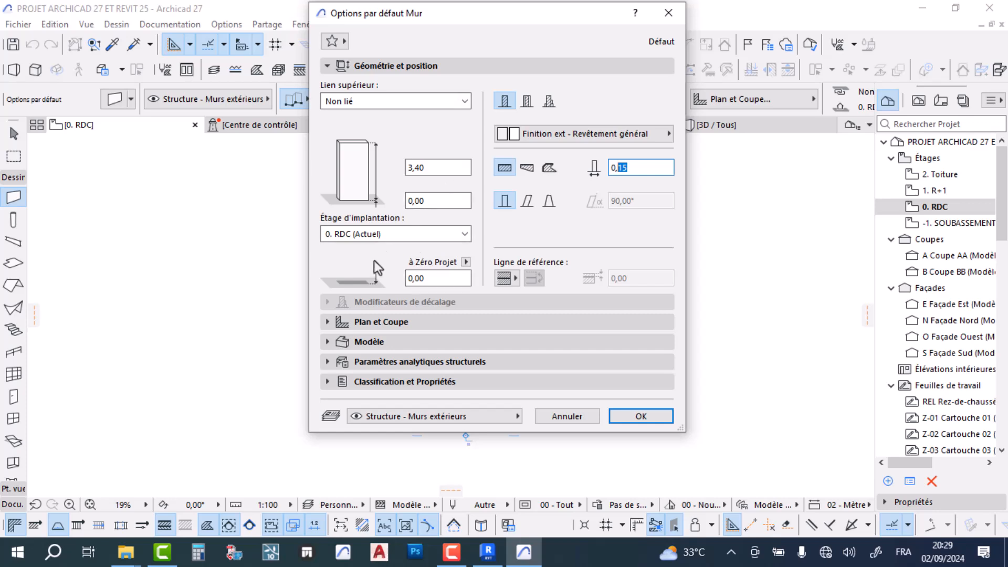
Examine the composite structure option with its straight and trapezoidal geometries and wall composites, and close the wall settings without applying
{"action": "left_click", "coordinate": [527, 102]}
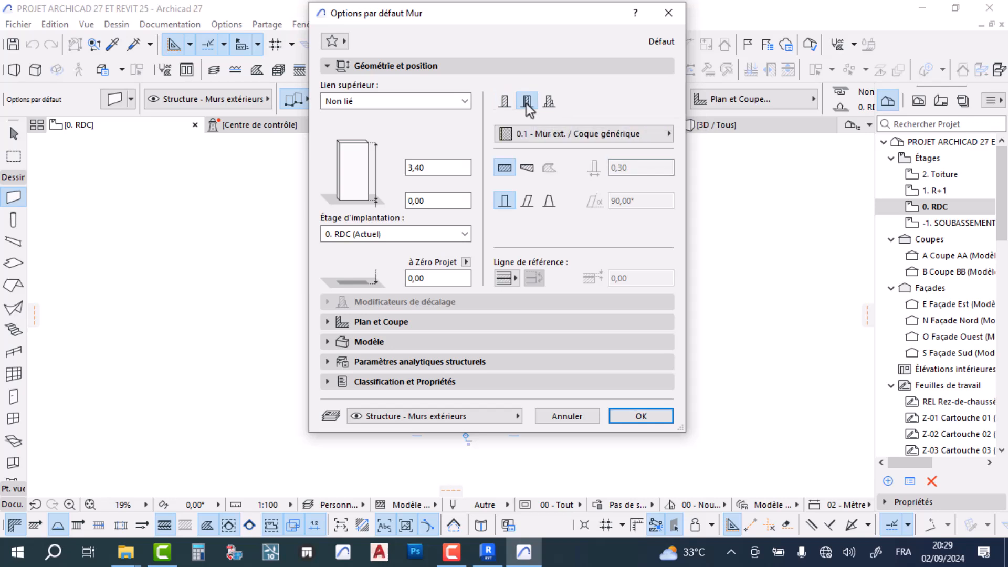
{"action": "left_click", "coordinate": [540, 134]}
{"action": "left_click", "coordinate": [540, 136]}
{"action": "left_click", "coordinate": [527, 168]}
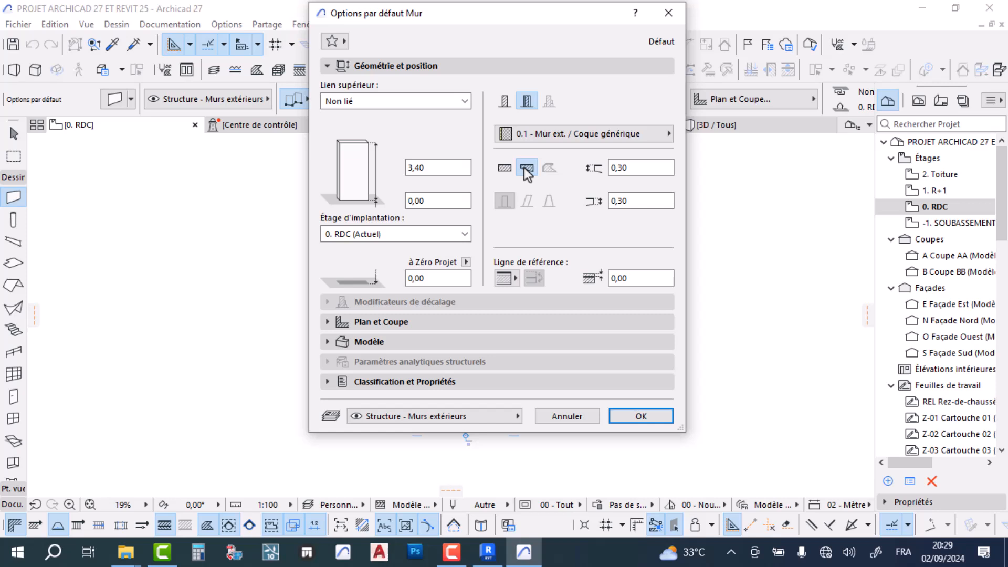
{"action": "left_click", "coordinate": [504, 168]}
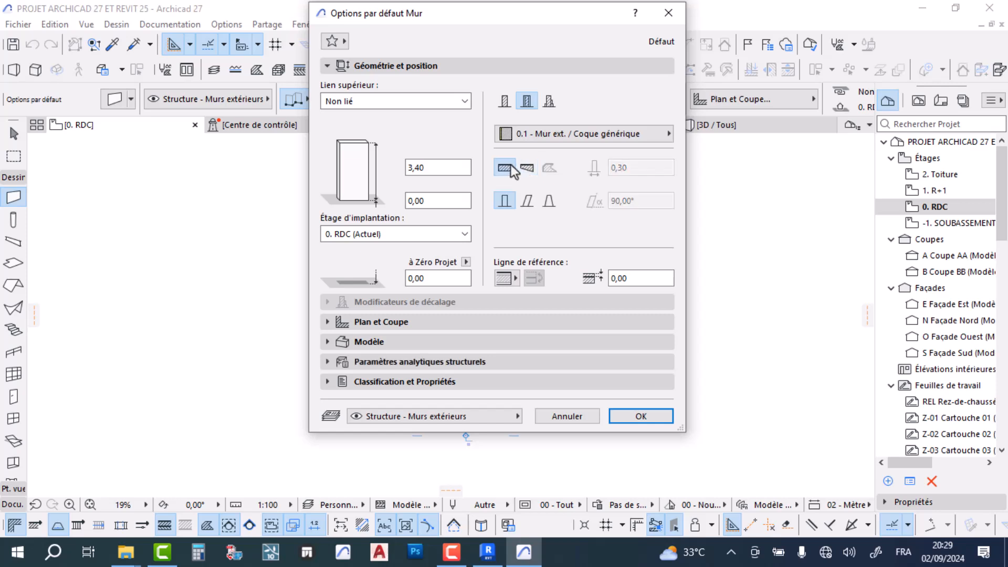
{"action": "left_click", "coordinate": [615, 135]}
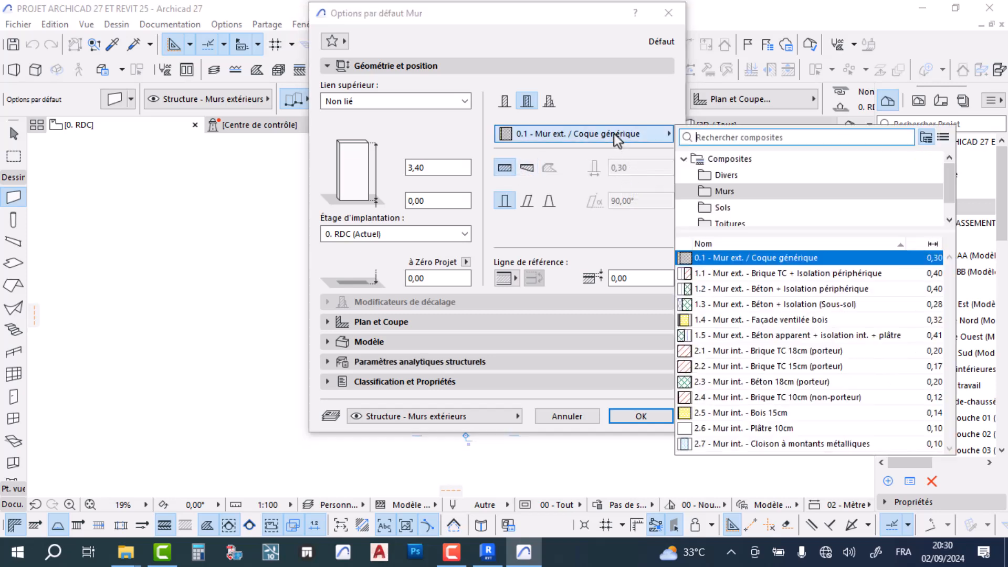
{"action": "mouse_move", "coordinate": [729, 260]}
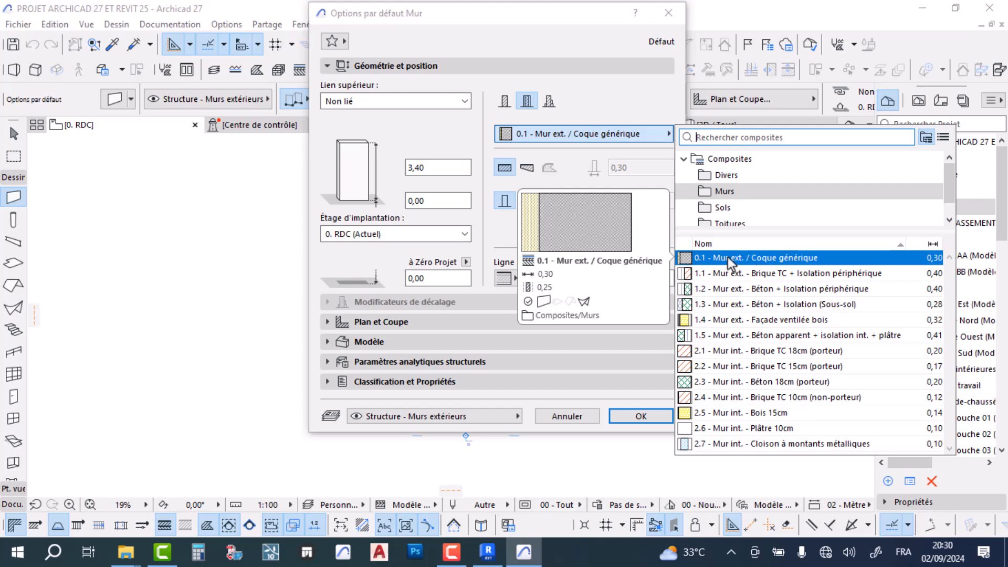
{"action": "left_click", "coordinate": [609, 110]}
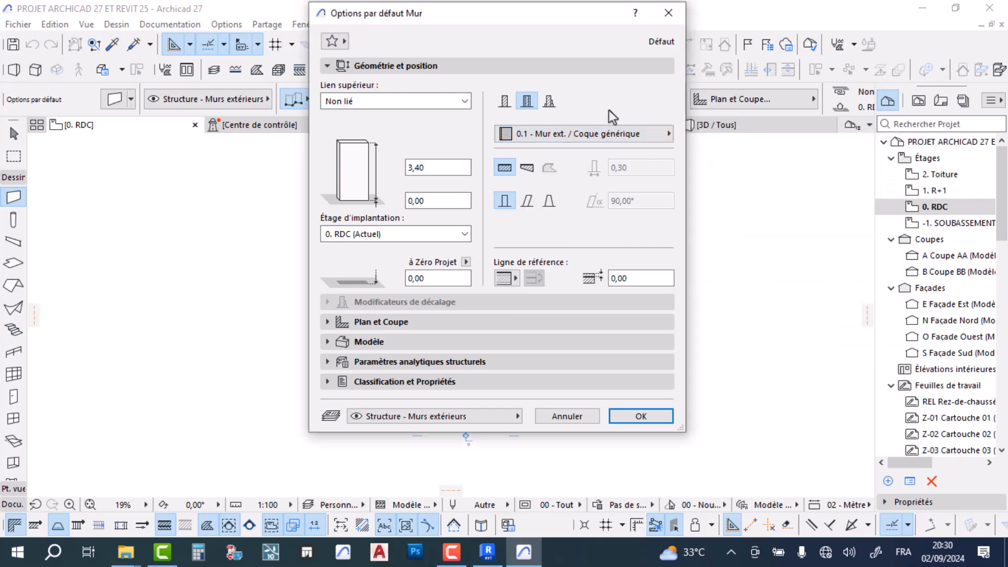
{"action": "left_click", "coordinate": [669, 13]}
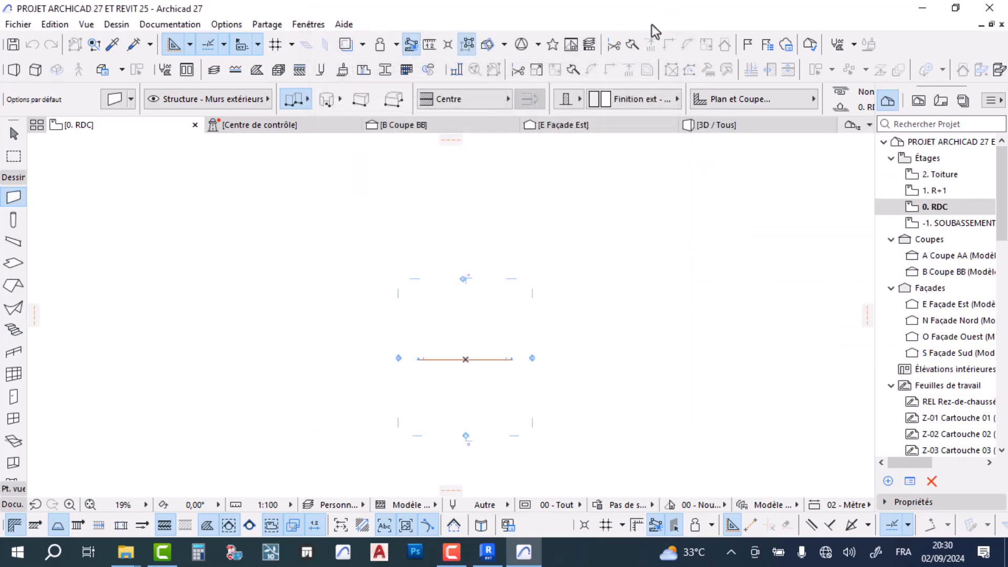
Open the Composites attributes, examine the layers of 1.4 - Mur ext. - Façade ventilée bois, and leave without changes
{"action": "left_click", "coordinate": [300, 71]}
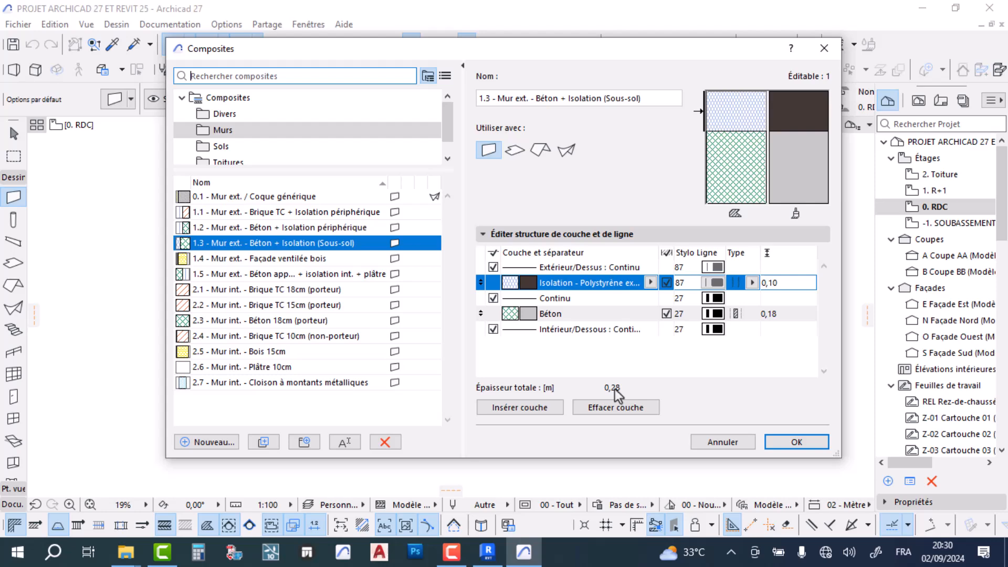
{"action": "left_click", "coordinate": [321, 258]}
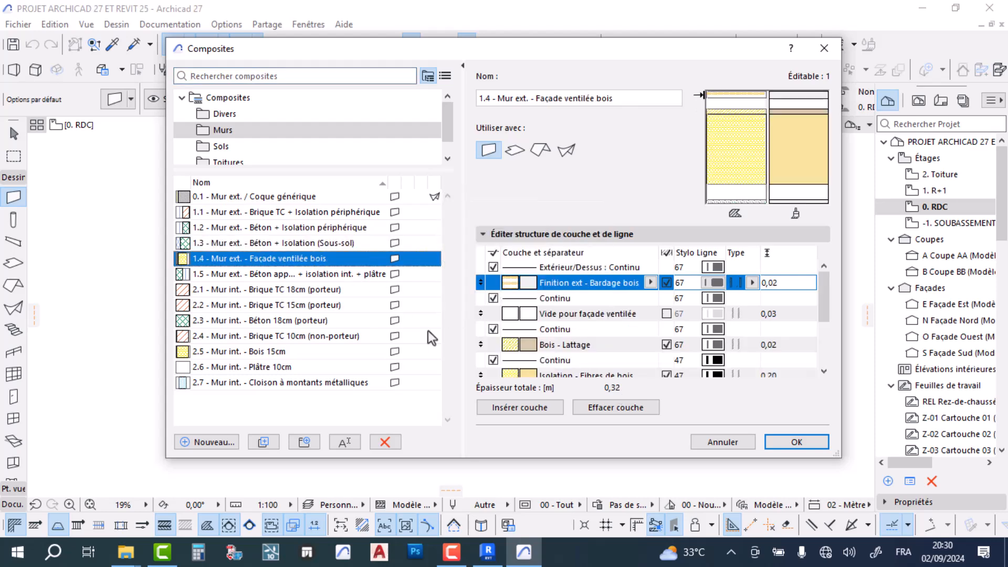
{"action": "mouse_move", "coordinate": [314, 257]}
{"action": "scroll", "coordinate": [632, 323], "scroll_direction": "down", "scroll_amount": 3}
{"action": "scroll", "coordinate": [619, 345], "scroll_direction": "up", "scroll_amount": 3}
{"action": "left_click", "coordinate": [731, 443]}
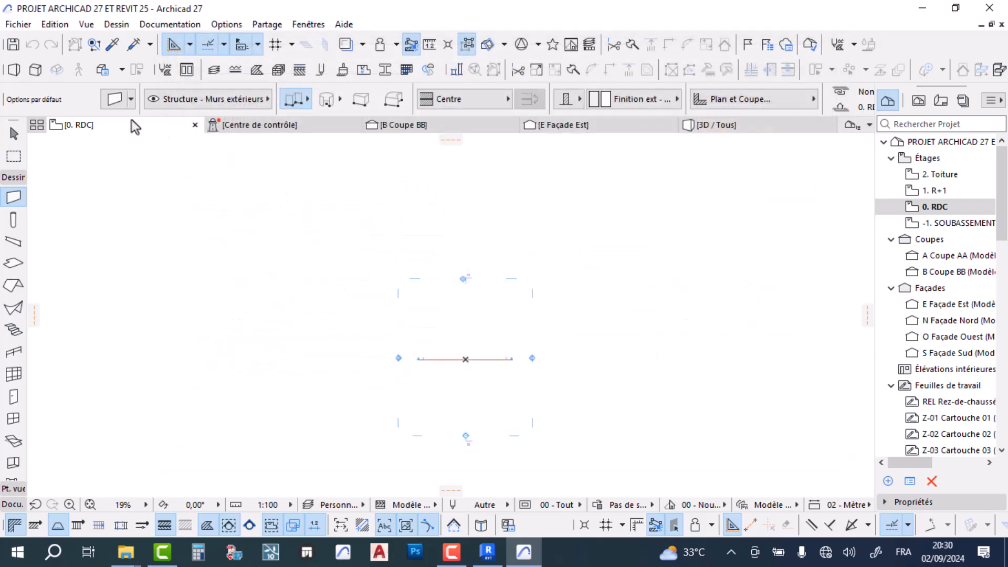
Set the default wall to composite 0.1 - Mur ext. / Coque générique with trapezoidal geometry and 0,40 thickness at both ends
{"action": "left_click", "coordinate": [113, 100]}
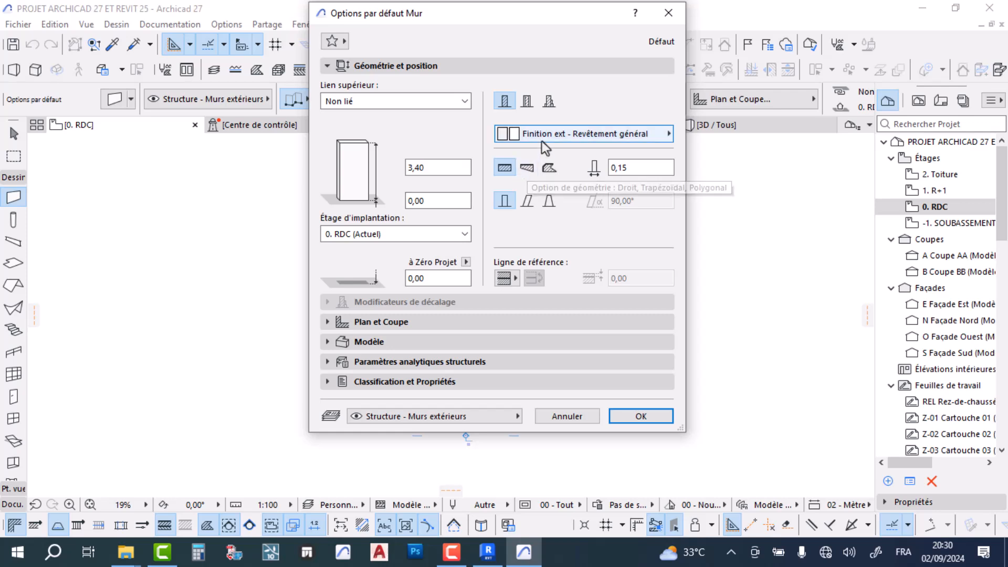
{"action": "left_click", "coordinate": [527, 101]}
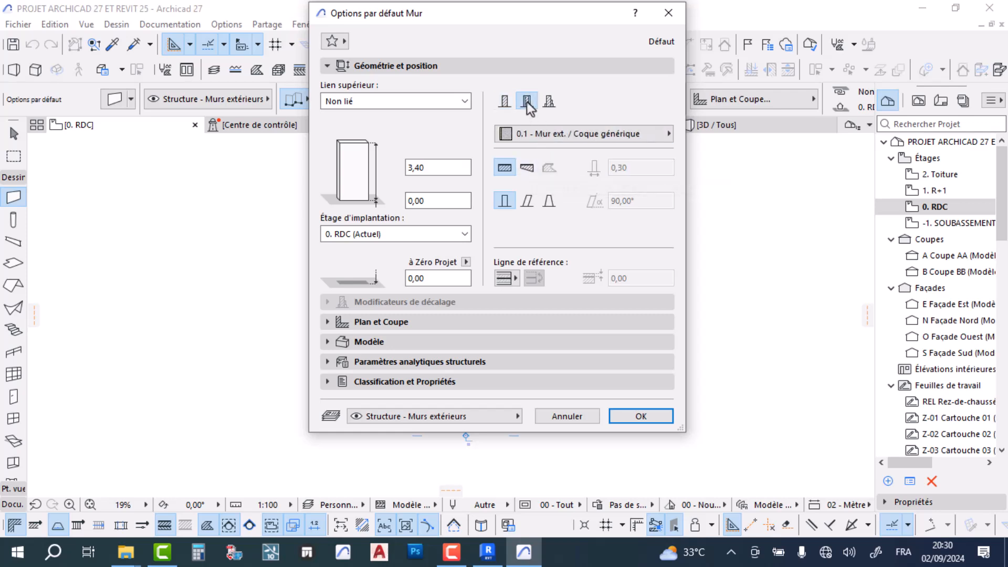
{"action": "left_click", "coordinate": [527, 167]}
{"action": "left_click", "coordinate": [626, 169]}
{"action": "left_click_drag", "start_coordinate": [627, 168], "coordinate": [622, 201]}
{"action": "left_click", "coordinate": [630, 201]}
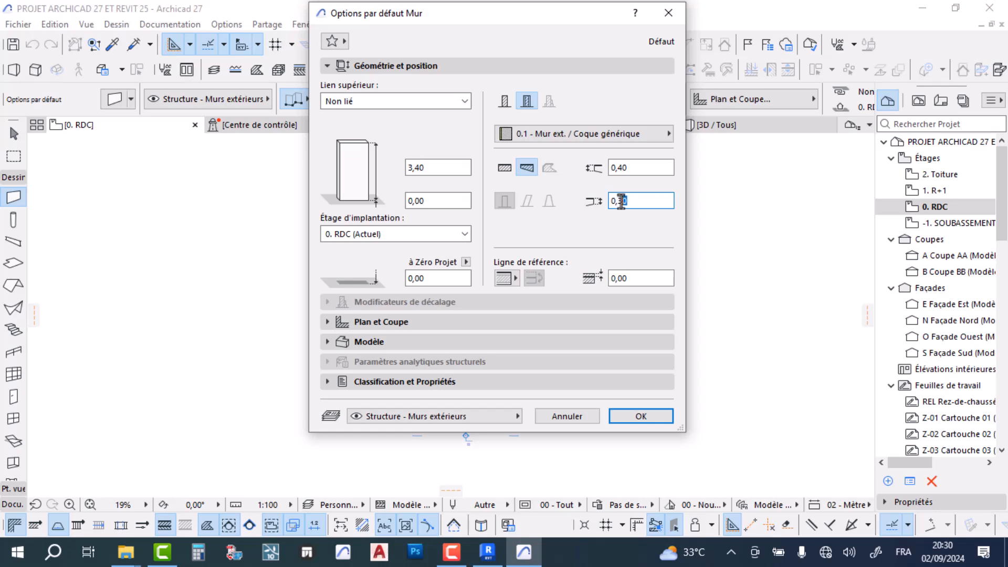
{"action": "type", "text": "4"}
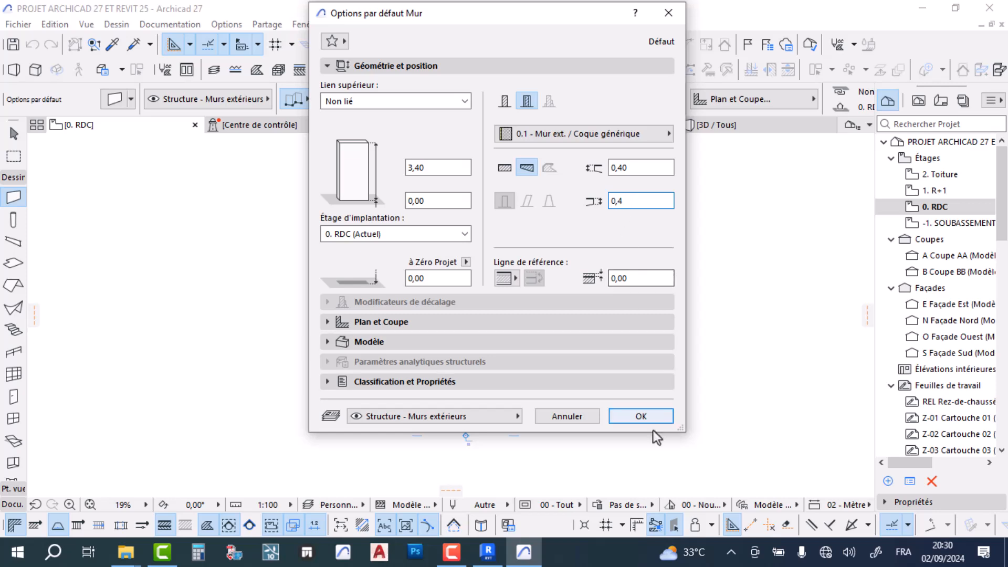
{"action": "left_click", "coordinate": [641, 417]}
Draw a nearly horizontal generic-shell wall in the open area of the 0. RDC plan and inspect its layers
{"action": "scroll", "coordinate": [462, 314], "scroll_direction": "up", "scroll_amount": 6}
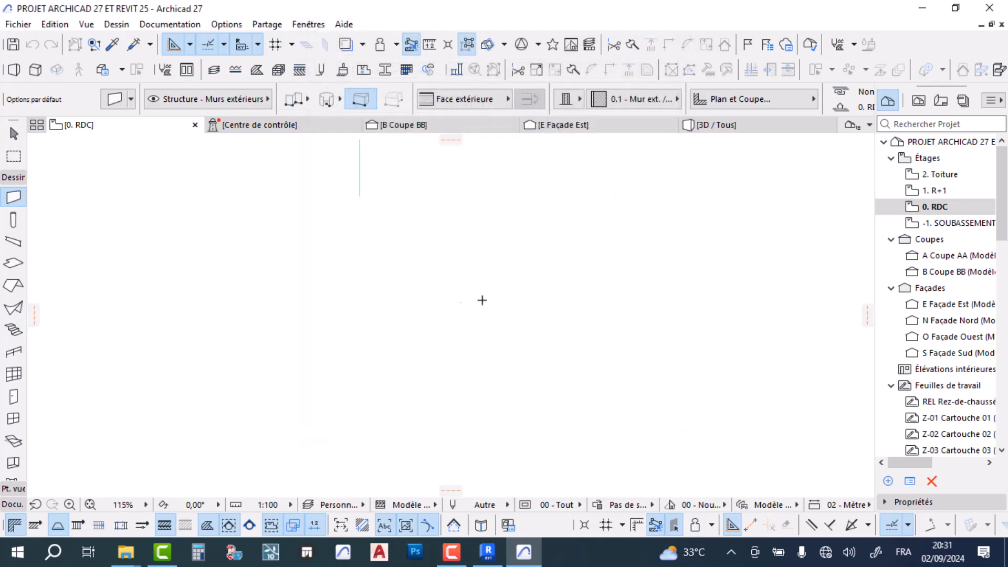
{"action": "left_click", "coordinate": [425, 297]}
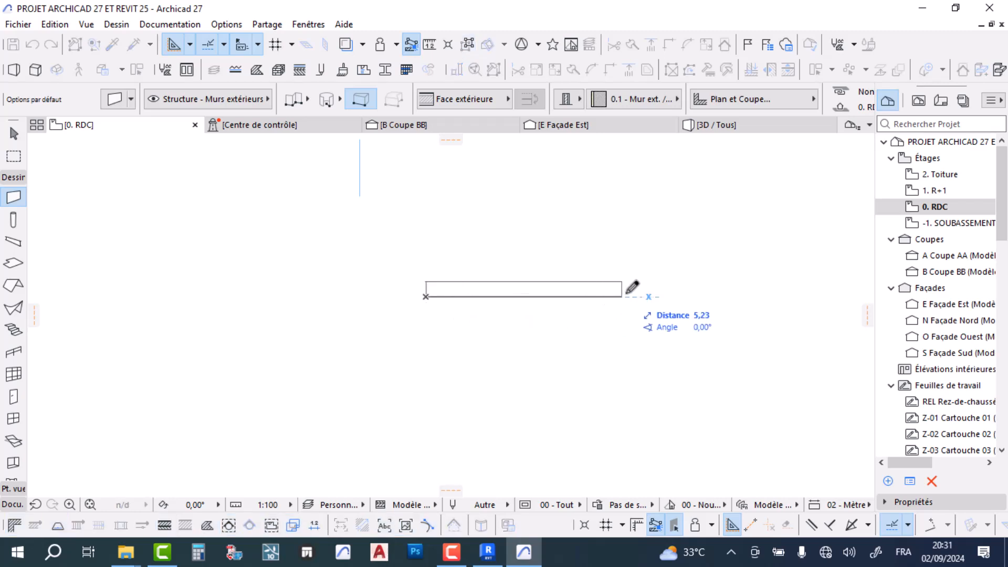
{"action": "left_click", "coordinate": [707, 296]}
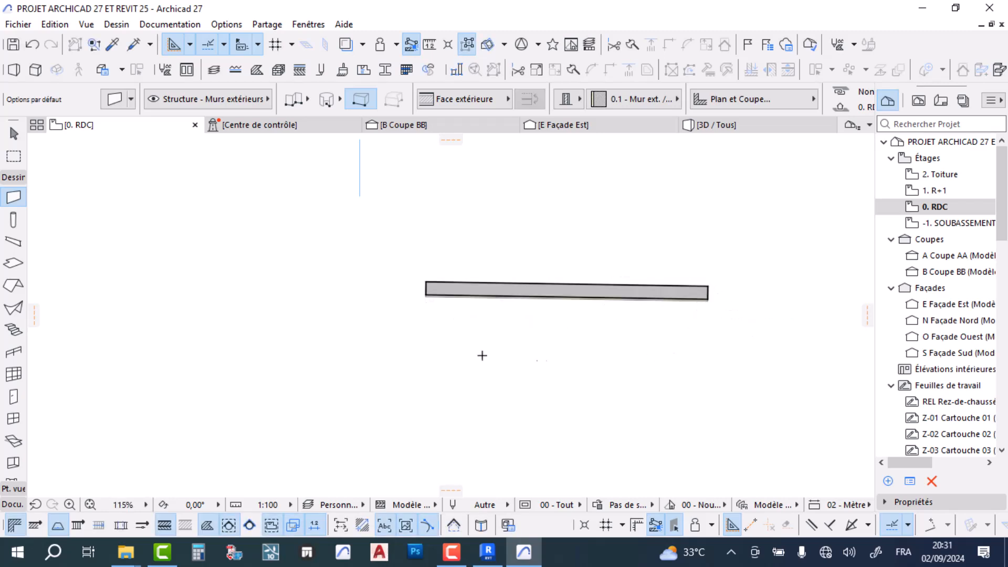
{"action": "scroll", "coordinate": [428, 279], "scroll_direction": "up", "scroll_amount": 6}
{"action": "scroll", "coordinate": [473, 250], "scroll_direction": "up", "scroll_amount": 2}
{"action": "scroll", "coordinate": [348, 360], "scroll_direction": "up", "scroll_amount": 1}
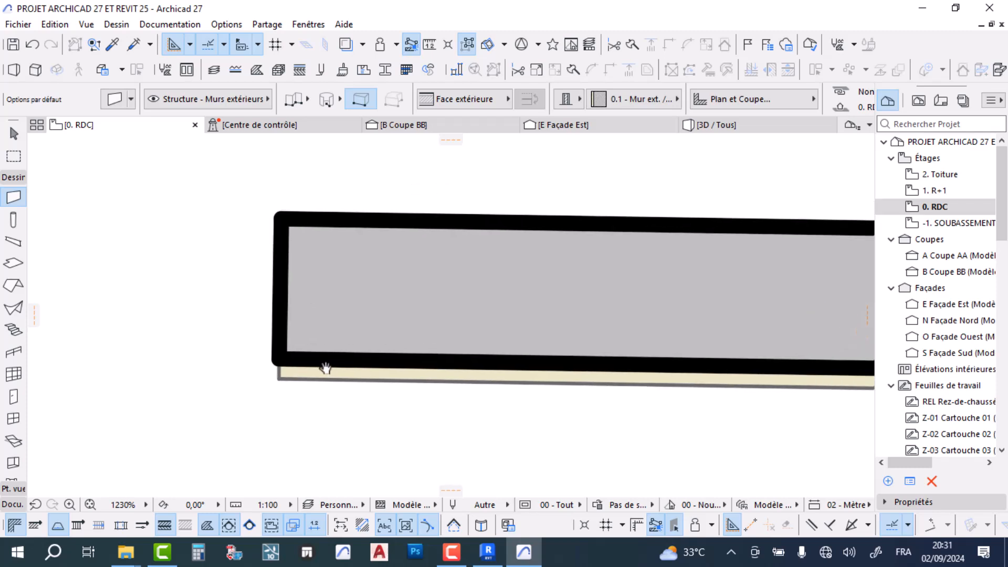
Change the default wall's composite to 1.4 - Mur ext. - Façade ventilée bois and accept the settings
{"action": "left_click", "coordinate": [114, 100]}
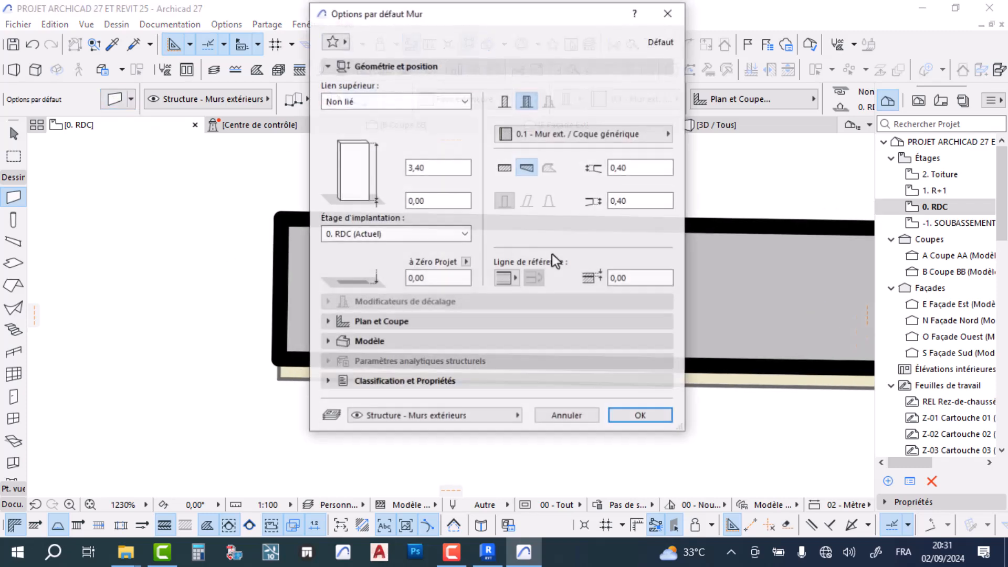
{"action": "left_click", "coordinate": [499, 136]}
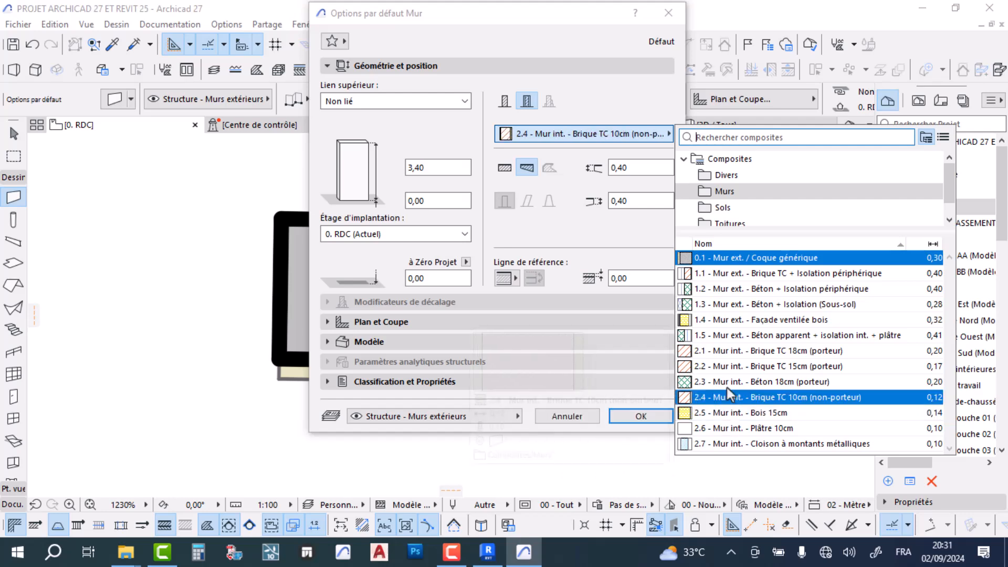
{"action": "left_click", "coordinate": [712, 321]}
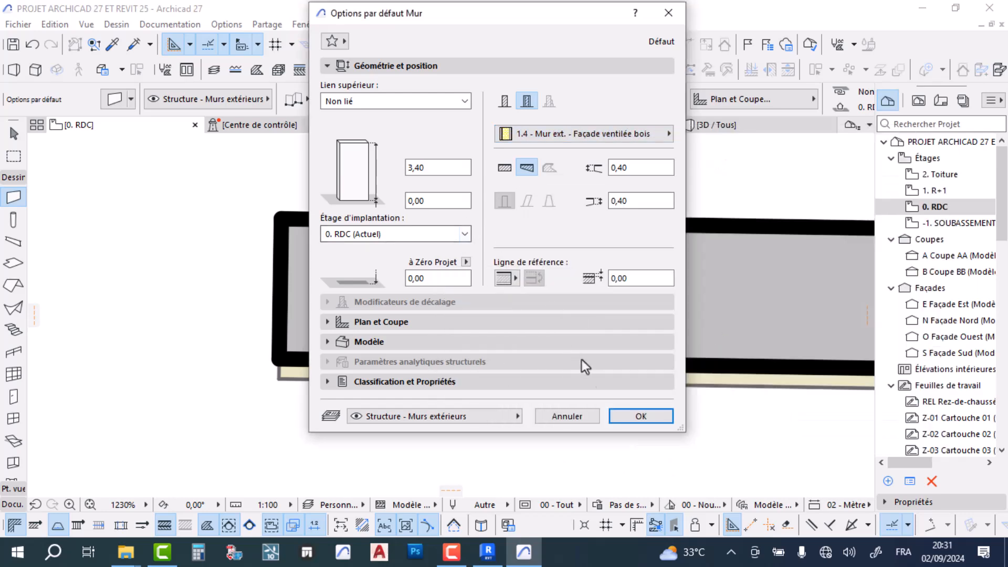
{"action": "left_click", "coordinate": [636, 416]}
Draw a horizontal ventilated wood façade wall below the generic-shell wall, extending beyond both its ends, and inspect its layers
{"action": "scroll", "coordinate": [360, 235], "scroll_direction": "down", "scroll_amount": 10}
{"action": "left_click", "coordinate": [342, 315]}
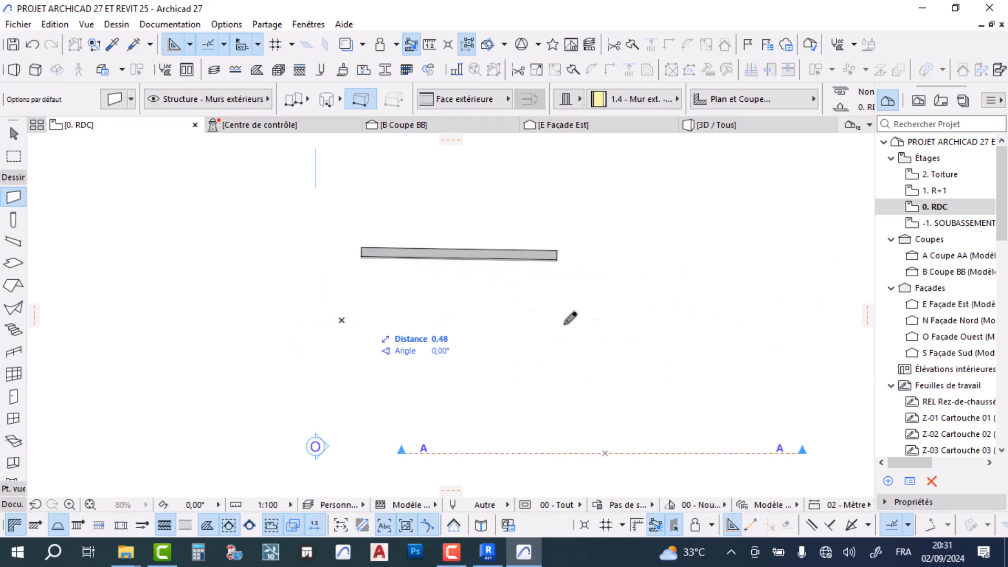
{"action": "left_click", "coordinate": [619, 315]}
{"action": "scroll", "coordinate": [443, 334], "scroll_direction": "up", "scroll_amount": 10}
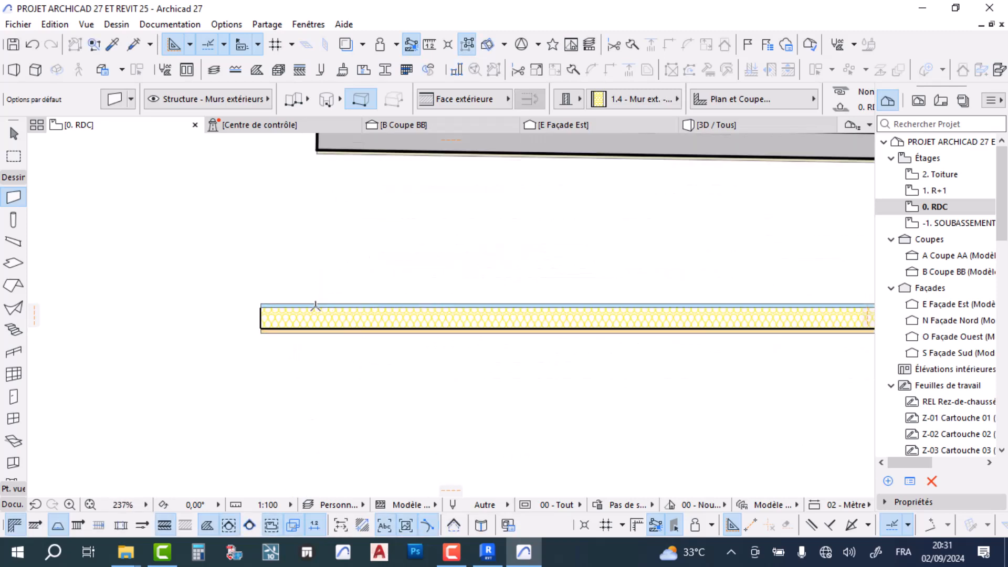
{"action": "middle_click_drag", "start_coordinate": [448, 340], "coordinate": [535, 351]}
{"action": "scroll", "coordinate": [315, 328], "scroll_direction": "up", "scroll_amount": 2}
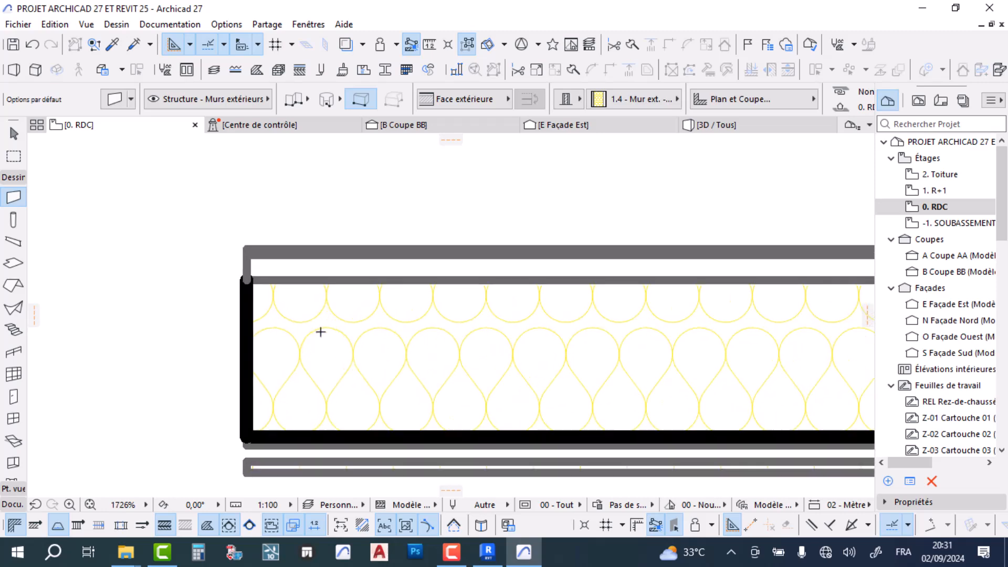
{"action": "middle_click_drag", "start_coordinate": [364, 336], "coordinate": [317, 268]}
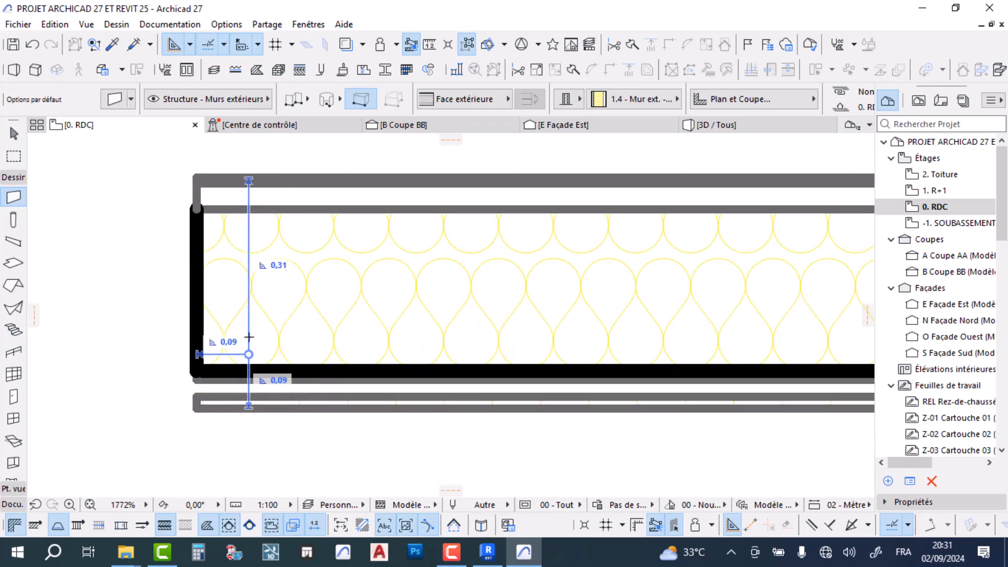
{"action": "scroll", "coordinate": [297, 266], "scroll_direction": "down", "scroll_amount": 9}
{"action": "scroll", "coordinate": [364, 285], "scroll_direction": "down", "scroll_amount": 2}
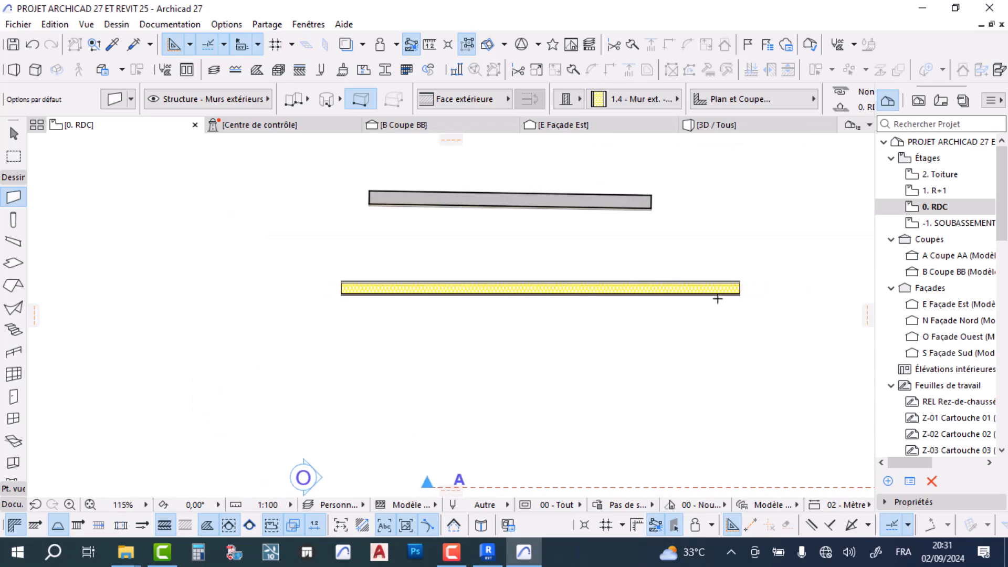
Inspect the ventilated wood façade wall's layers in the plan and review the default wall's geometry and position settings
{"action": "scroll", "coordinate": [622, 197], "scroll_direction": "up", "scroll_amount": 3}
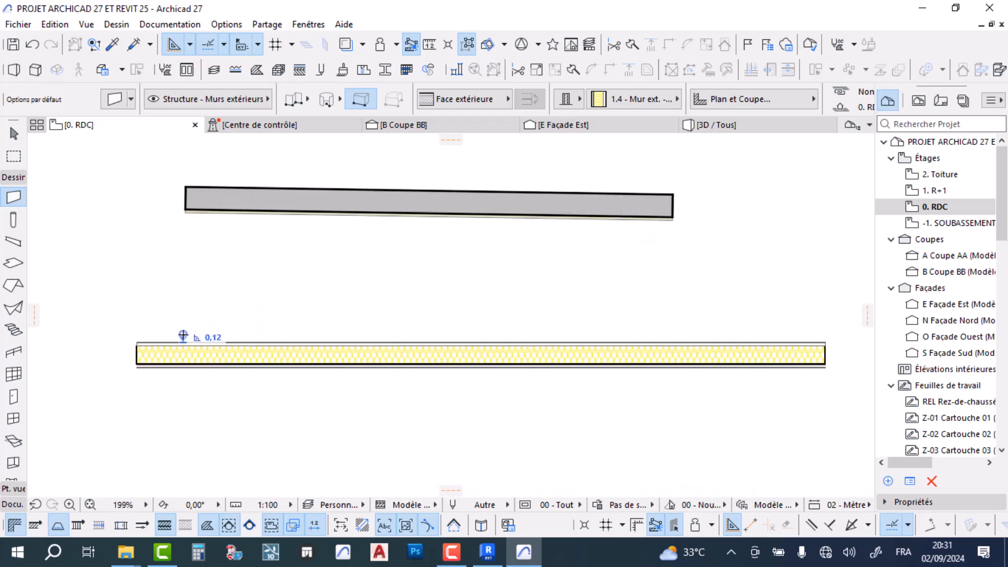
{"action": "left_click", "coordinate": [114, 98]}
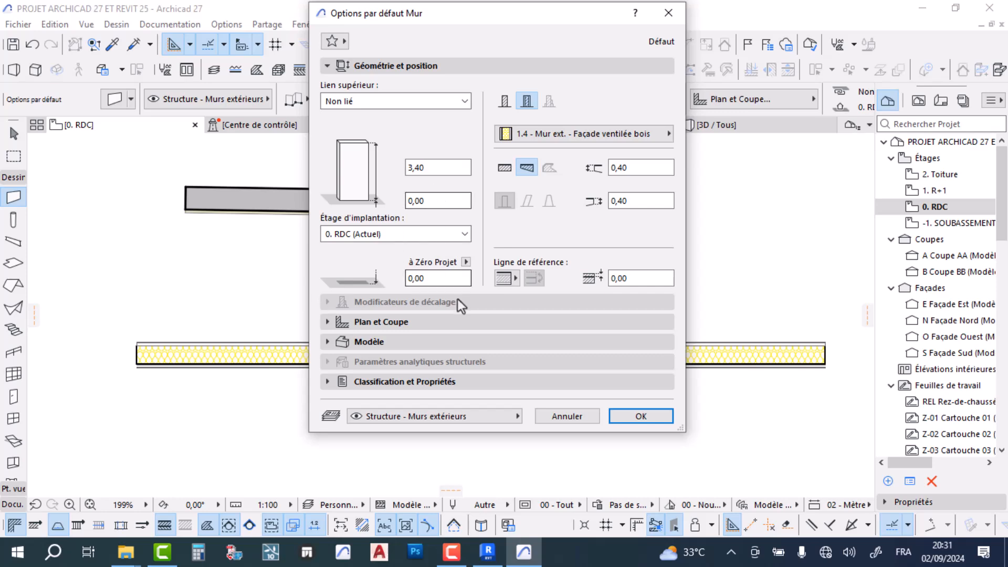
{"action": "key", "text": "Return"}
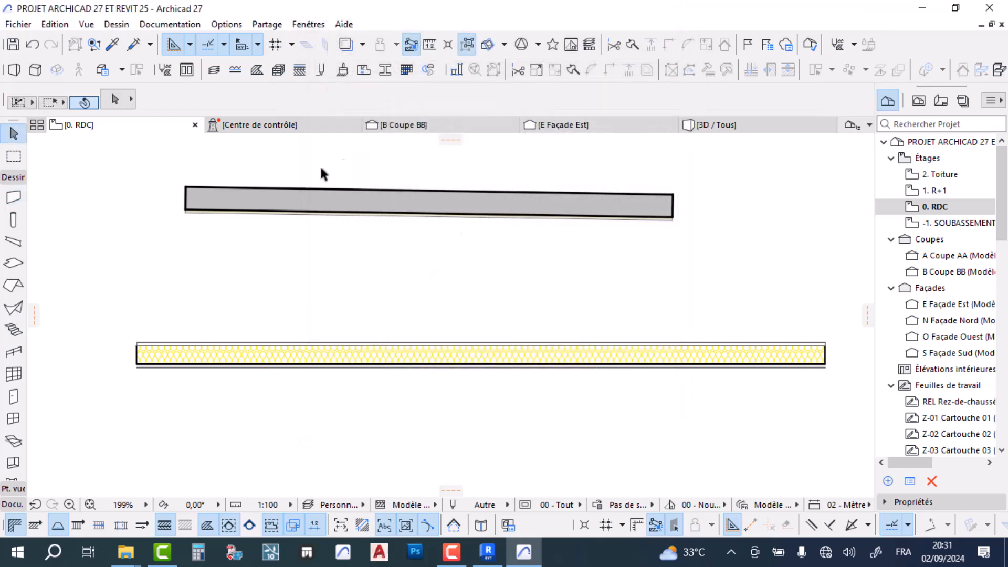
{"action": "left_click", "coordinate": [243, 202]}
{"action": "key", "text": "Escape"}
Examine the layers and thicknesses of composite 1.4 - Mur ext. - Façade ventilée bois in the Composites definitions
{"action": "left_click", "coordinate": [299, 70]}
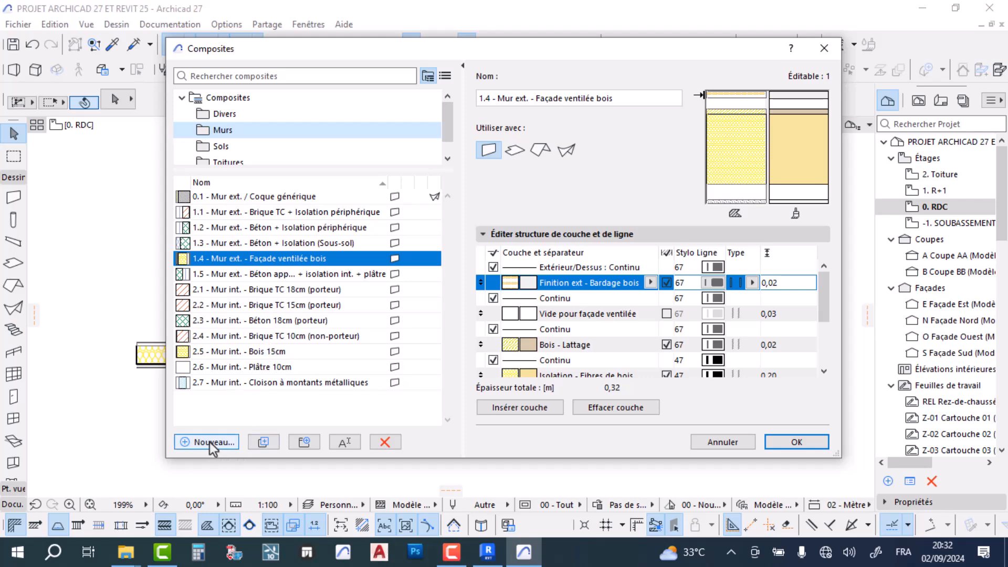
{"action": "mouse_move", "coordinate": [260, 261]}
{"action": "left_click", "coordinate": [210, 409]}
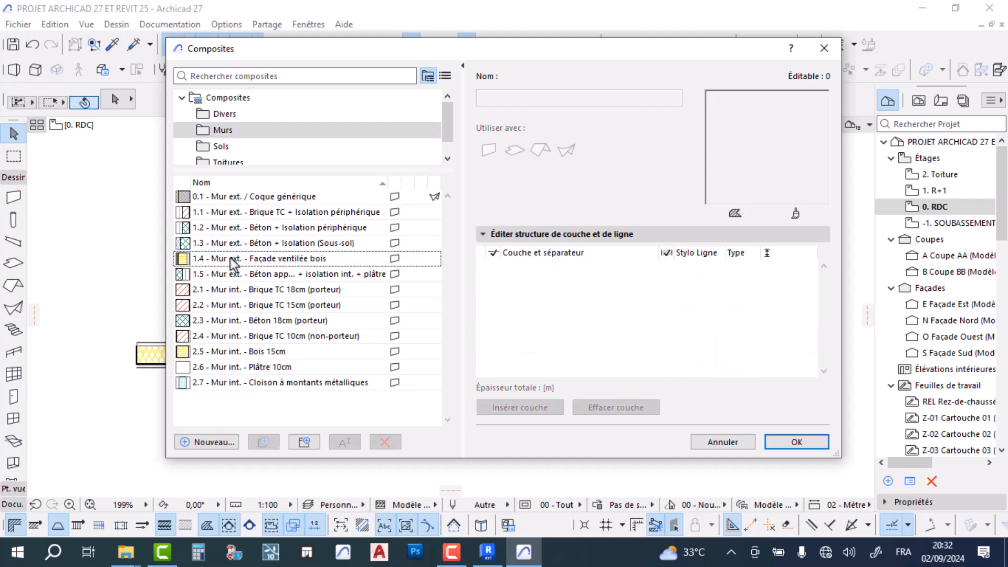
{"action": "left_click", "coordinate": [247, 259]}
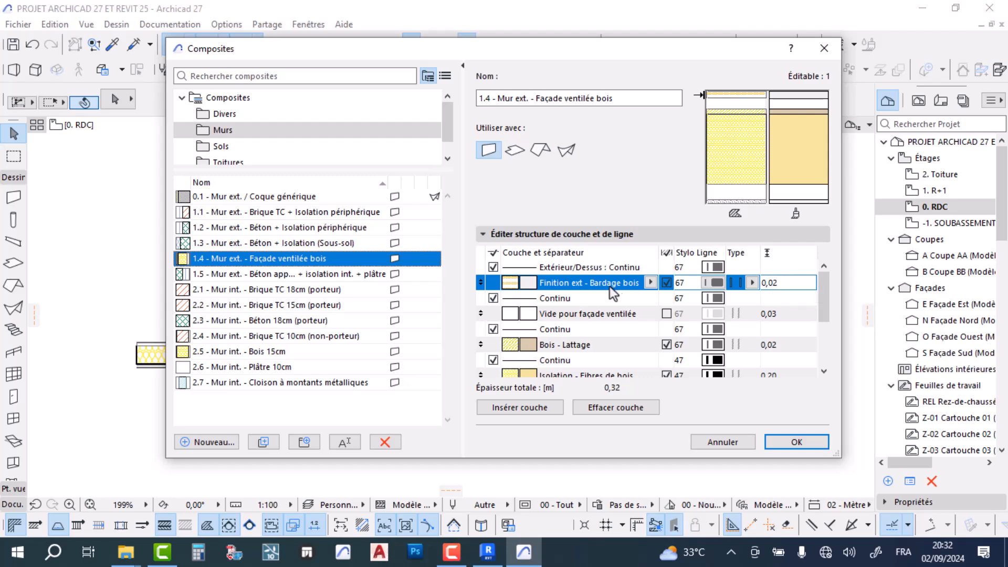
{"action": "scroll", "coordinate": [588, 344], "scroll_direction": "down", "scroll_amount": 5}
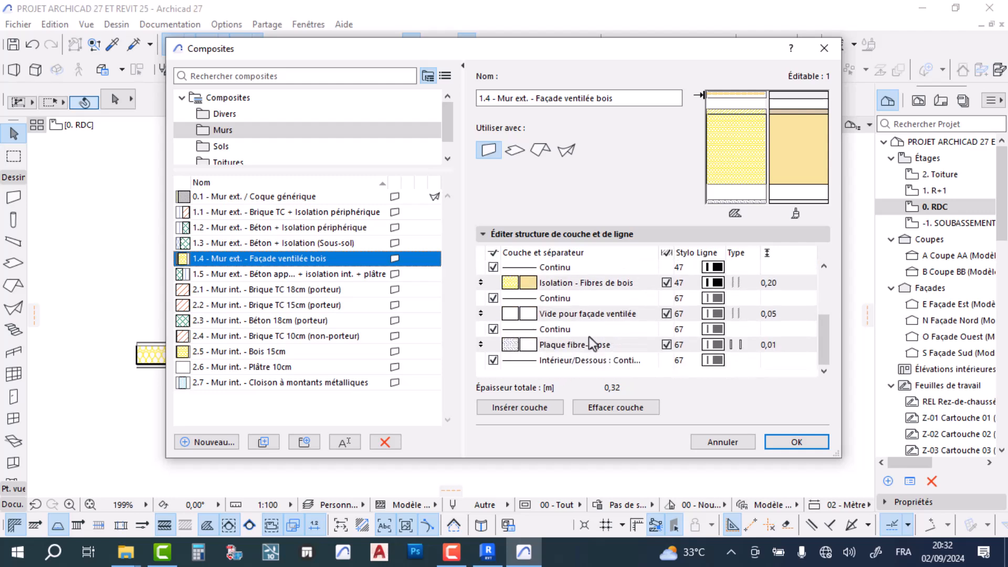
{"action": "scroll", "coordinate": [590, 338], "scroll_direction": "up", "scroll_amount": 3}
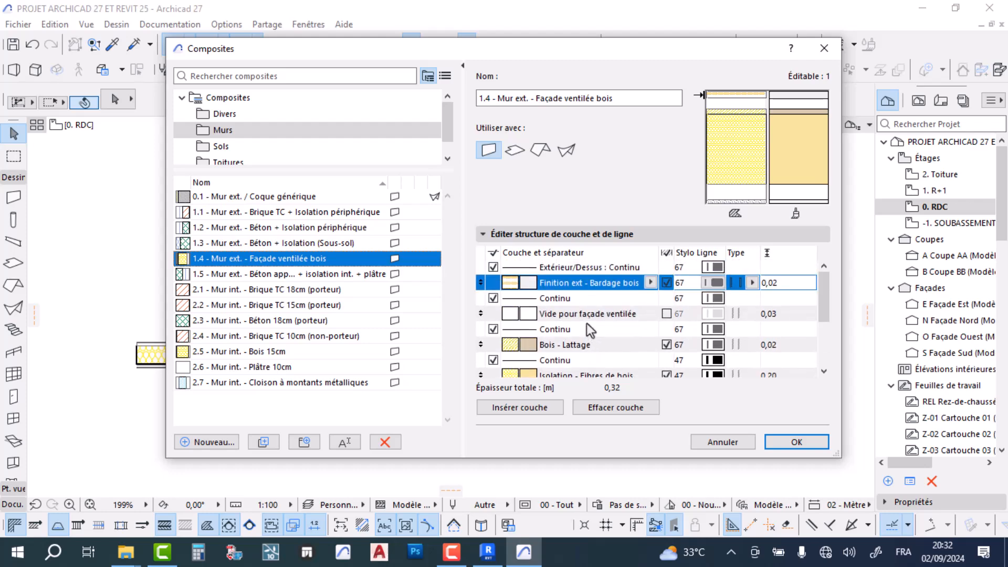
{"action": "scroll", "coordinate": [587, 323], "scroll_direction": "down", "scroll_amount": 3}
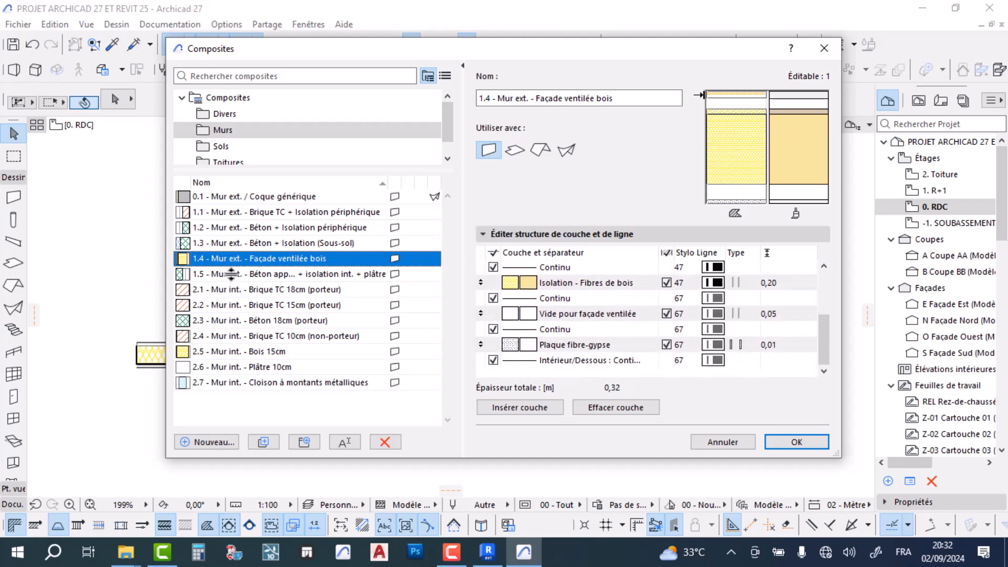
Examine the layers of the 1.5 exposed concrete composite and 2.5 - Mur int. - Bois 15cm, and close the composite definitions
{"action": "left_click", "coordinate": [255, 277]}
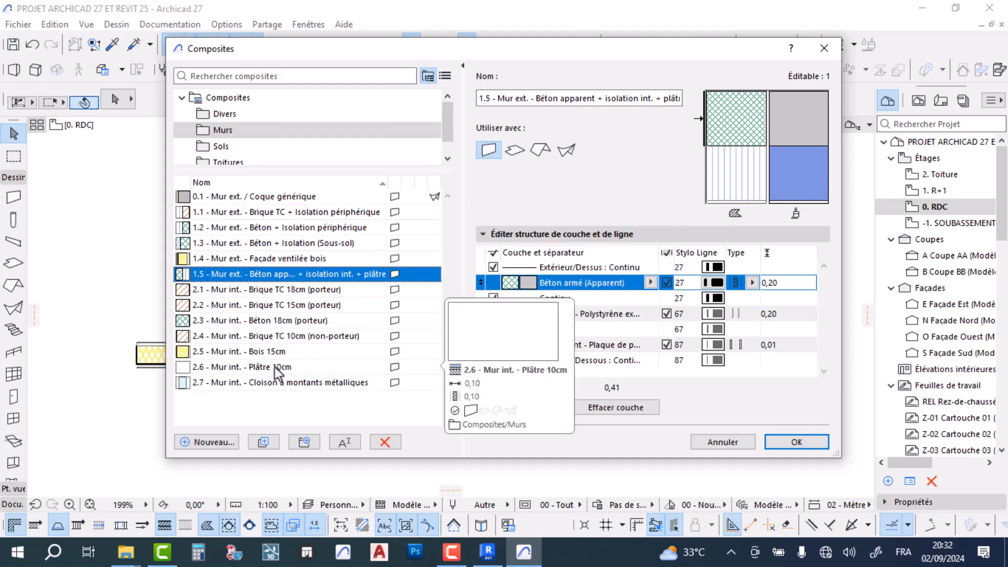
{"action": "left_click", "coordinate": [273, 354]}
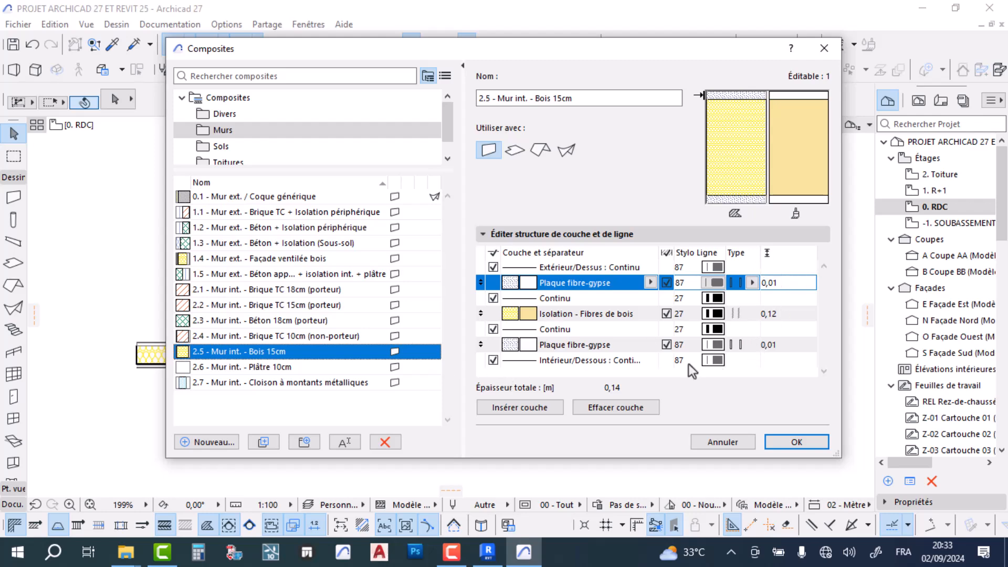
{"action": "left_click", "coordinate": [826, 51]}
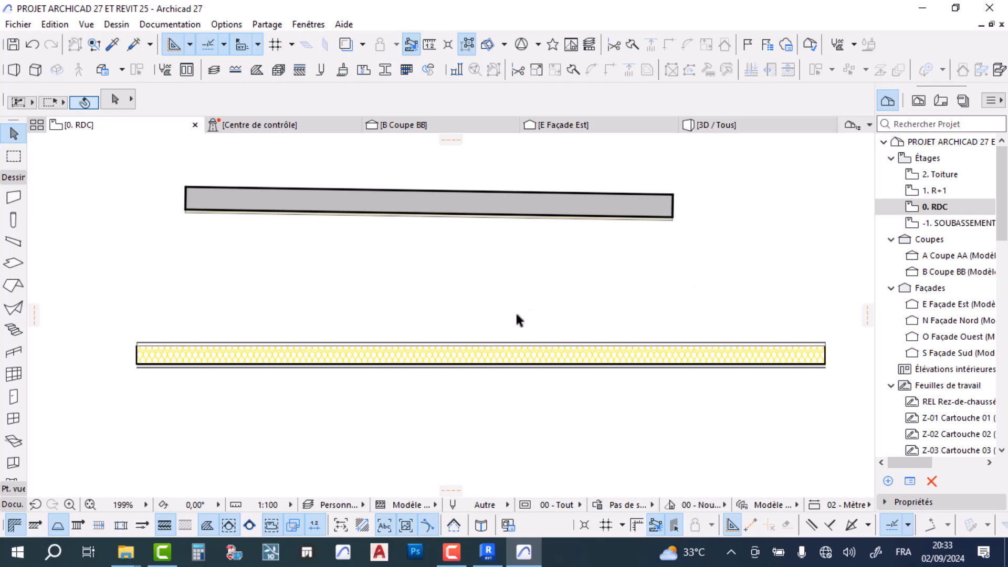
Delete both sample composite walls from the 0. RDC plan
{"action": "scroll", "coordinate": [525, 312], "scroll_direction": "down", "scroll_amount": 3}
{"action": "scroll", "coordinate": [506, 258], "scroll_direction": "down", "scroll_amount": 5}
{"action": "left_click_drag", "start_coordinate": [508, 245], "coordinate": [478, 301]}
{"action": "key", "text": "Delete"}
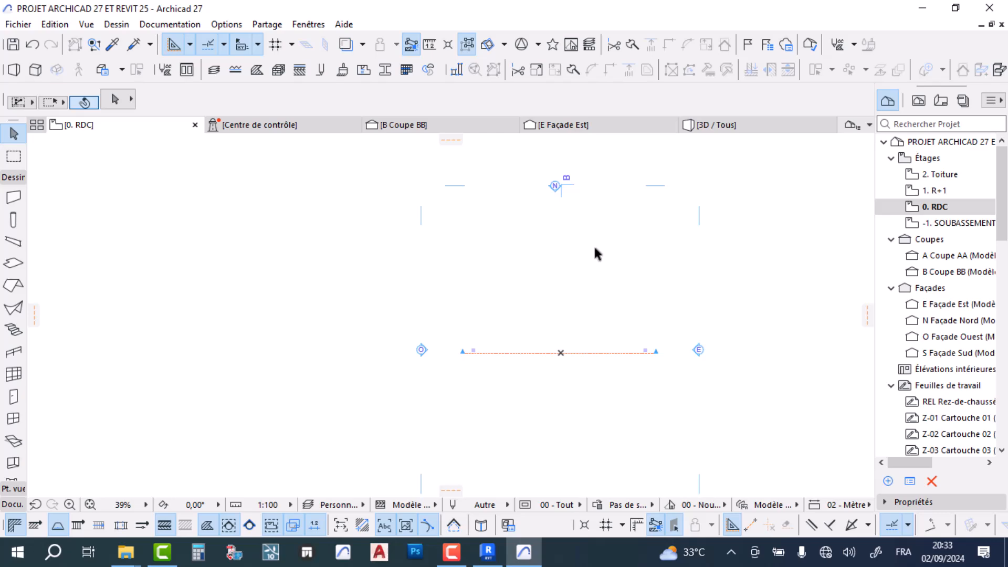
Switch to Revit 2025 and start the Wall tool on the RDC 1 plan to view its wall type and placement properties
{"action": "left_click", "coordinate": [923, 7]}
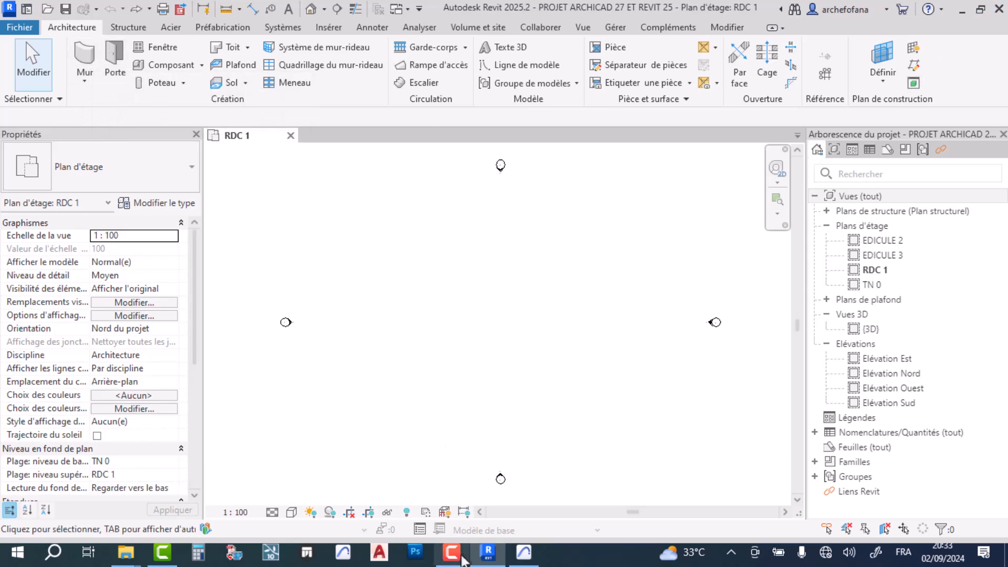
{"action": "mouse_move", "coordinate": [486, 557]}
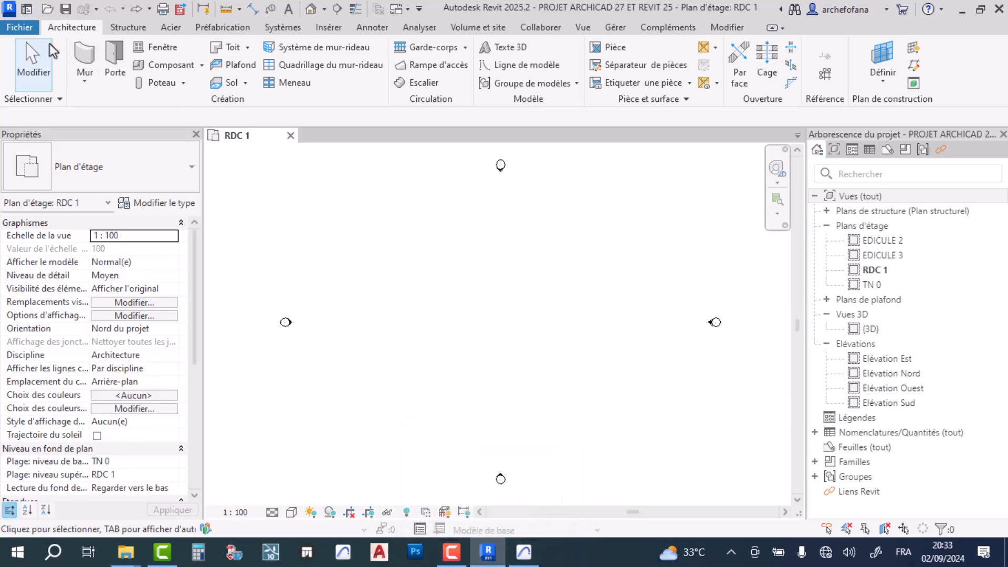
{"action": "left_click", "coordinate": [27, 9]}
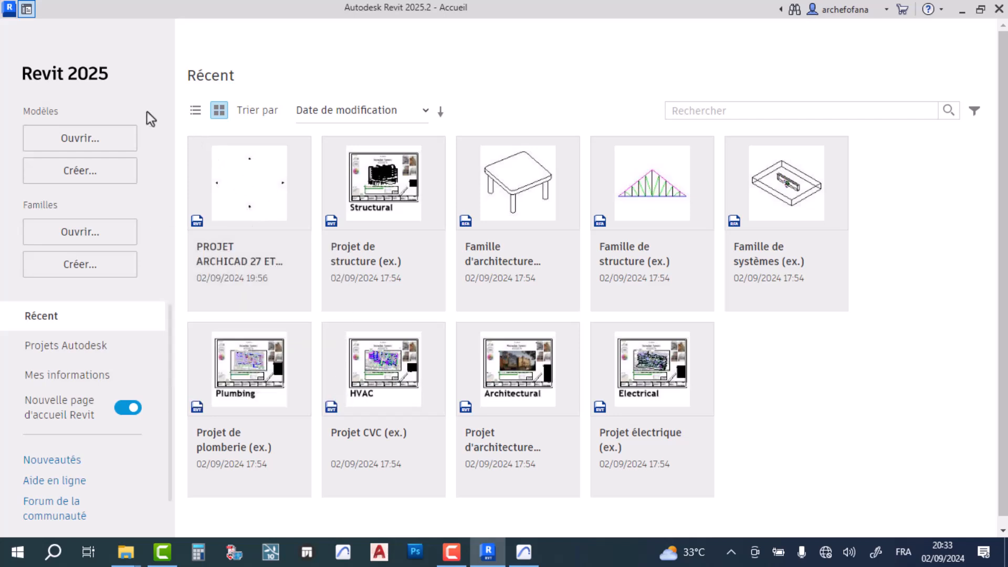
{"action": "left_click", "coordinate": [27, 9]}
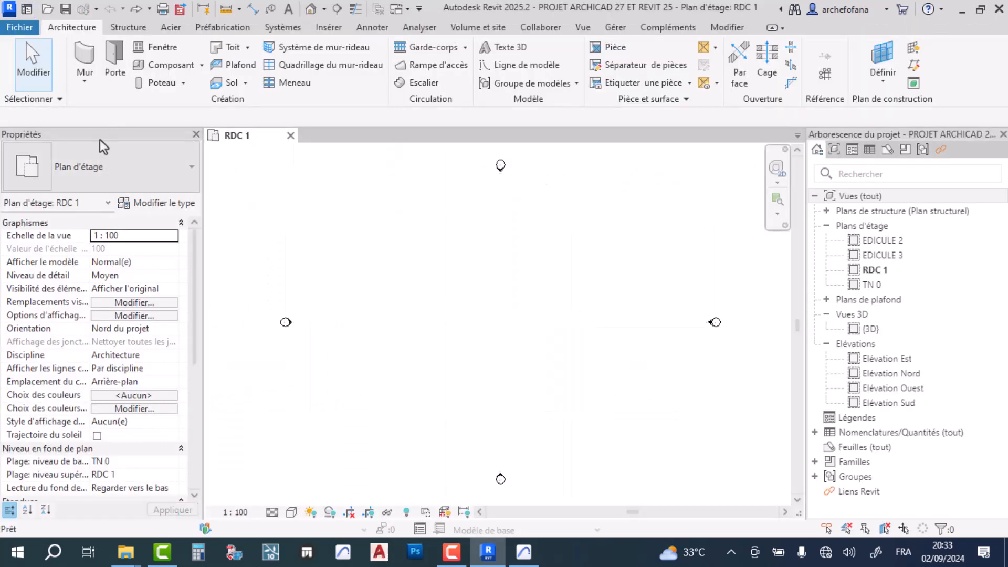
{"action": "left_click", "coordinate": [87, 60]}
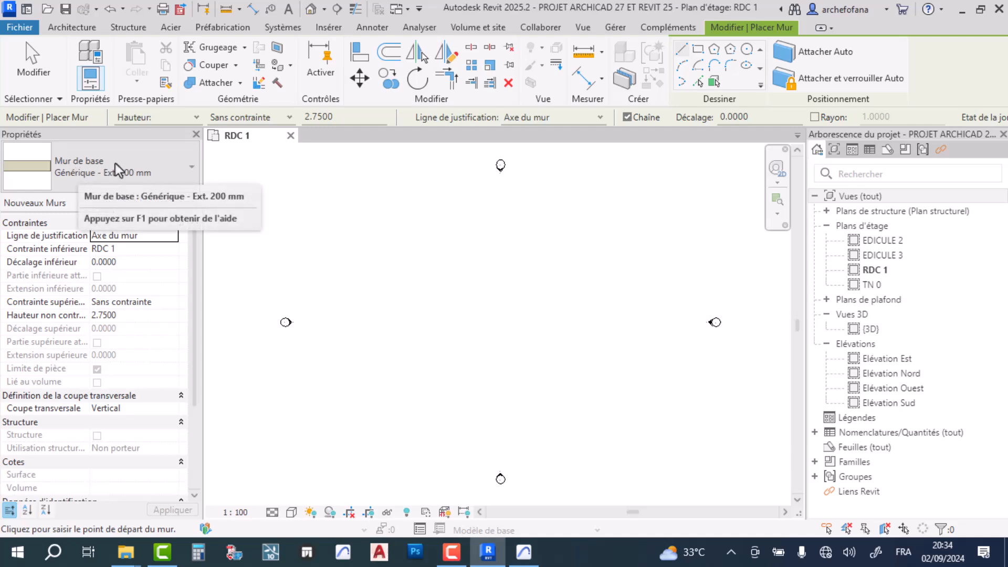
Return to Archicad and set the default wall to a basic structure with straight geometry
{"action": "left_click", "coordinate": [528, 549]}
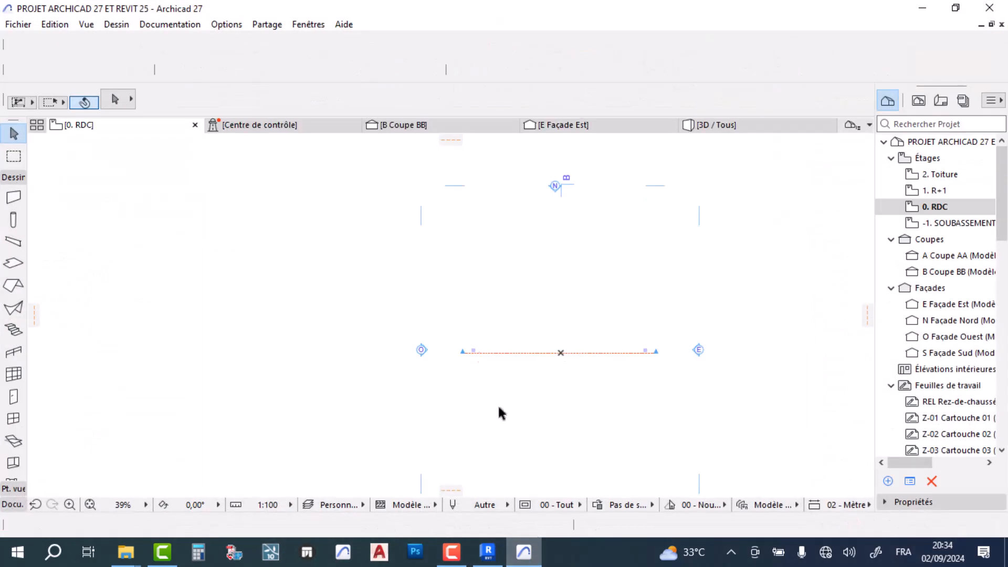
{"action": "key", "text": "w"}
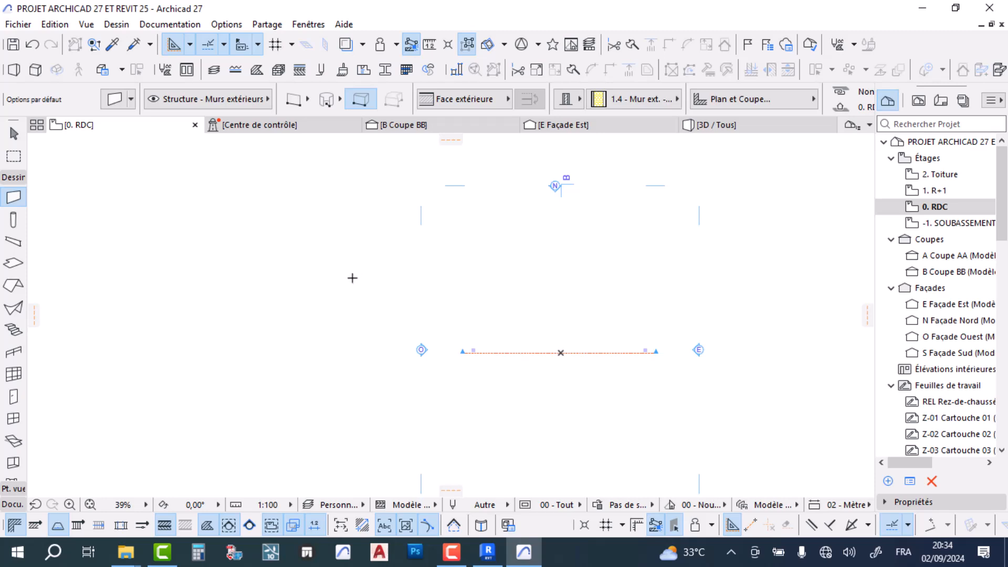
{"action": "key", "text": "ctrl+t"}
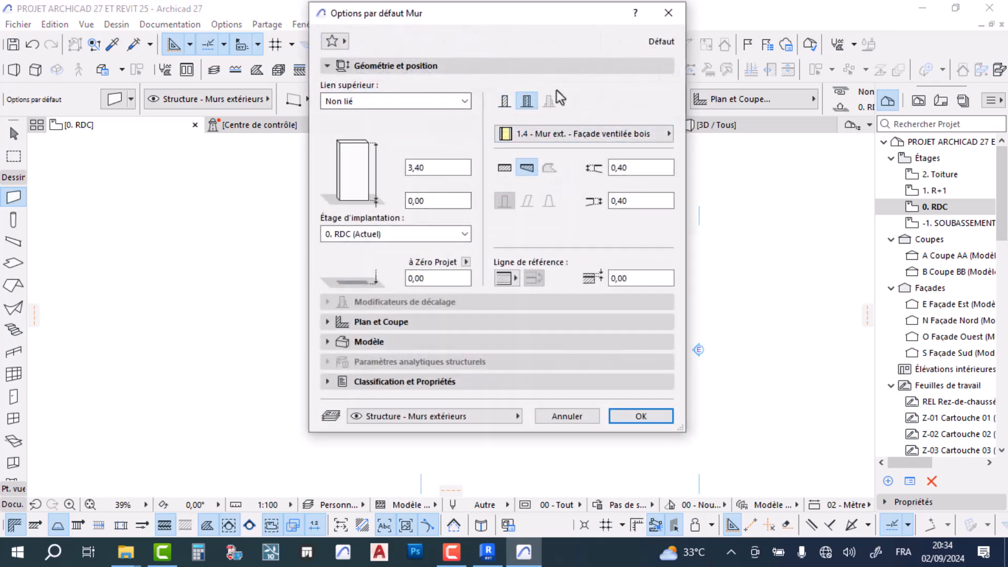
{"action": "left_click", "coordinate": [505, 102]}
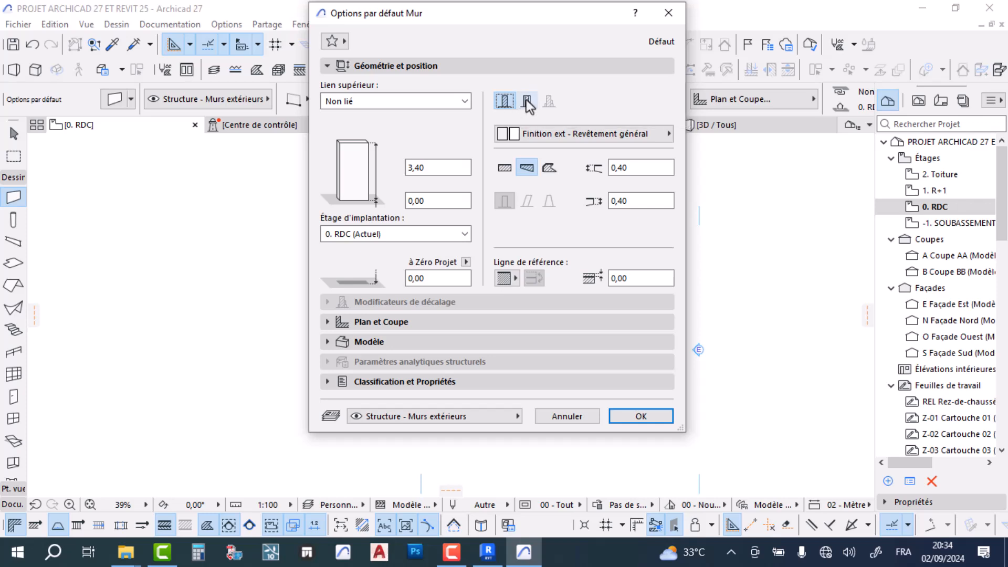
{"action": "left_click", "coordinate": [504, 169]}
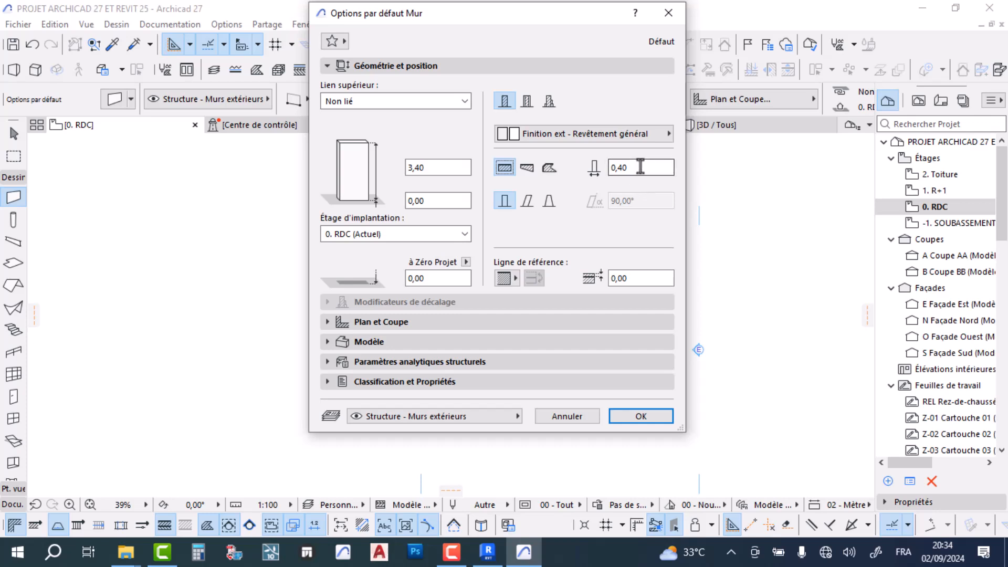
{"action": "left_click", "coordinate": [510, 102]}
Set the default wall's thickness to 0,15 and accept the settings
{"action": "left_click_drag", "start_coordinate": [650, 168], "coordinate": [588, 172]}
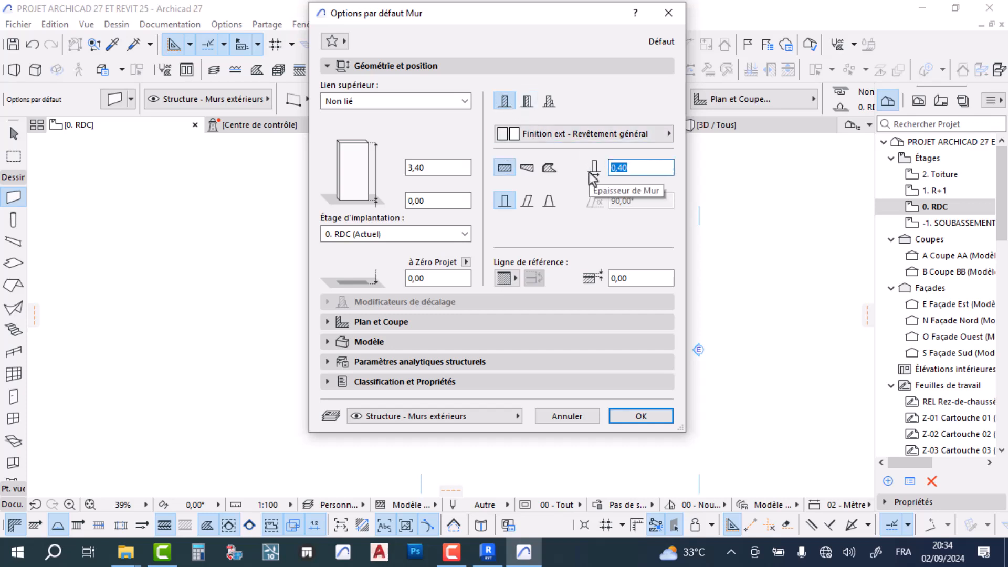
{"action": "type", "text": "0,401"}
{"action": "type", "text": "5"}
{"action": "key", "text": "BackSpace"}
{"action": "key", "text": "BackSpace"}
{"action": "double_click", "coordinate": [619, 167]}
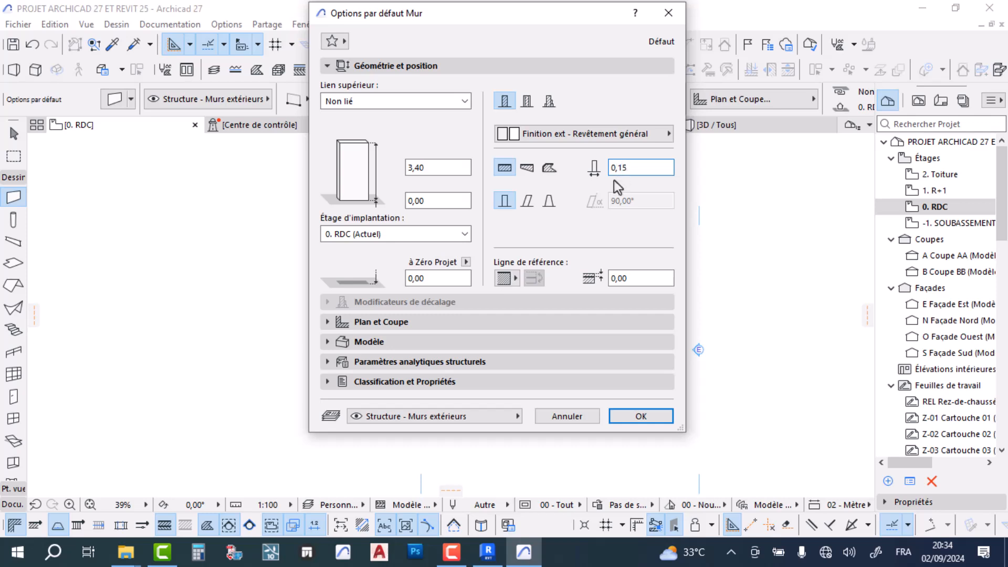
{"action": "left_click", "coordinate": [645, 417]}
Draw a horizontal basic wall above section line A on the 0. RDC plan, starting near the line's west end
{"action": "left_click", "coordinate": [467, 277]}
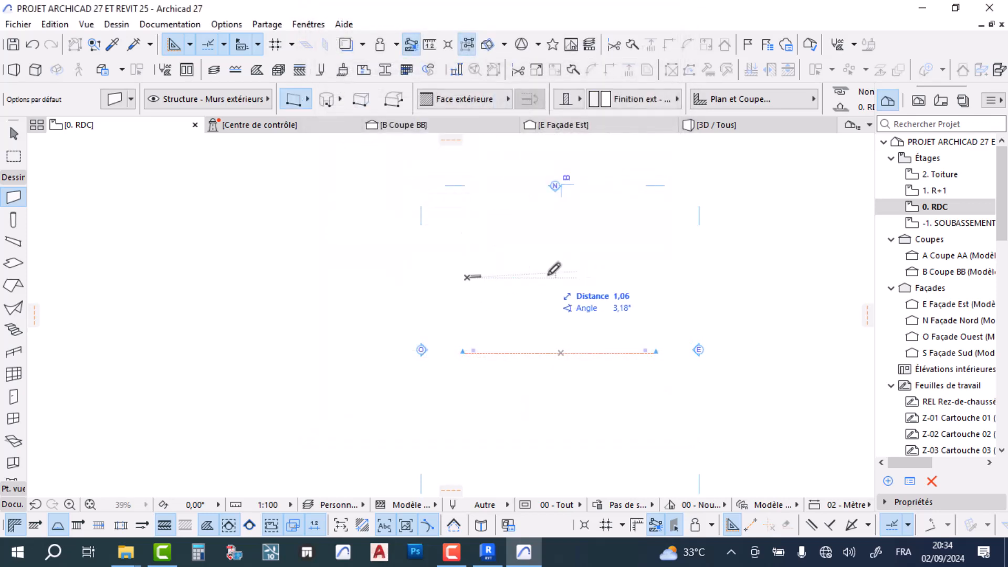
{"action": "left_click", "coordinate": [610, 276]}
{"action": "scroll", "coordinate": [498, 278], "scroll_direction": "up", "scroll_amount": 5}
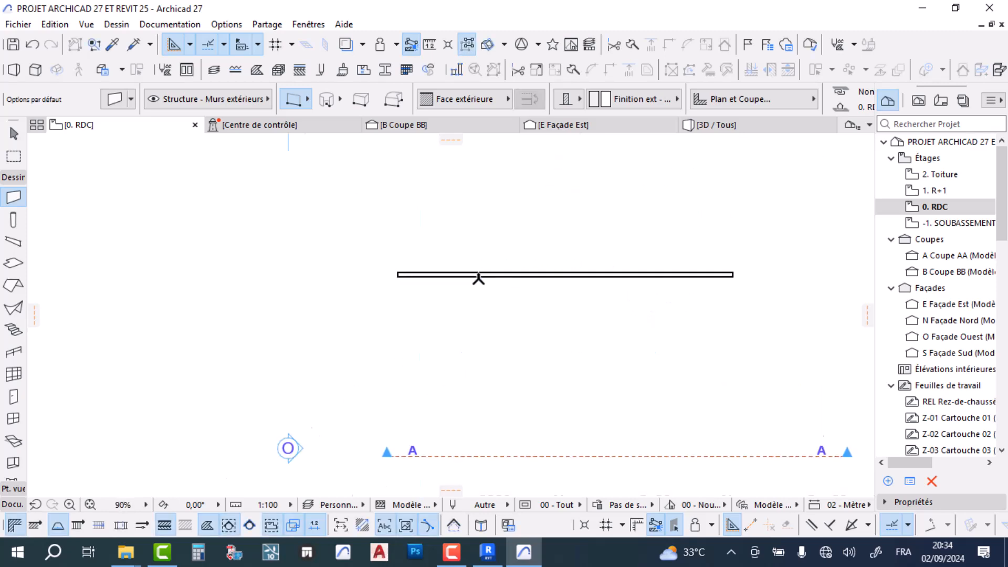
{"action": "scroll", "coordinate": [301, 252], "scroll_direction": "down", "scroll_amount": 2}
{"action": "scroll", "coordinate": [292, 239], "scroll_direction": "up", "scroll_amount": 6}
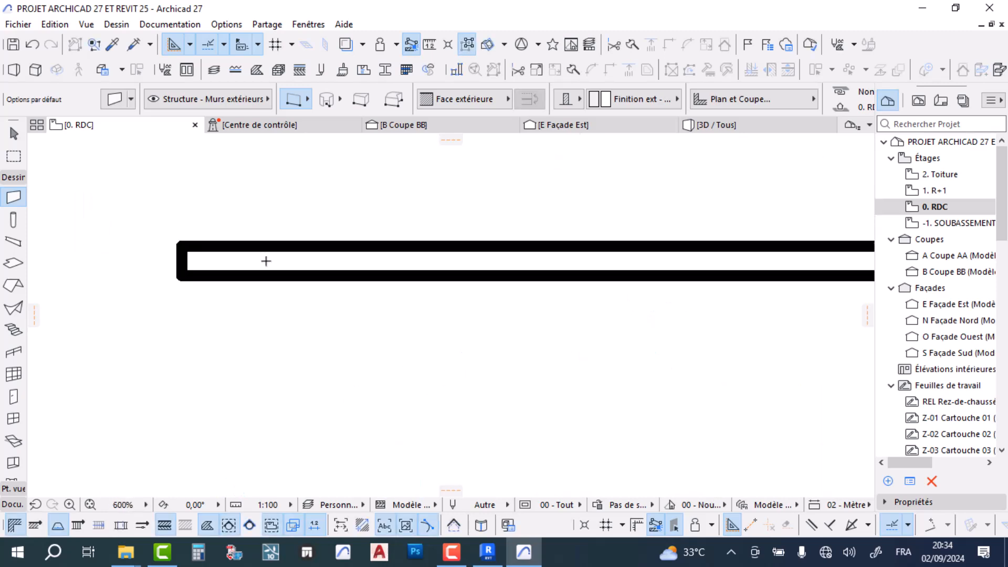
Switch the true line weight display off and on again to compare the basic wall's outline in the plan
{"action": "left_click", "coordinate": [165, 525]}
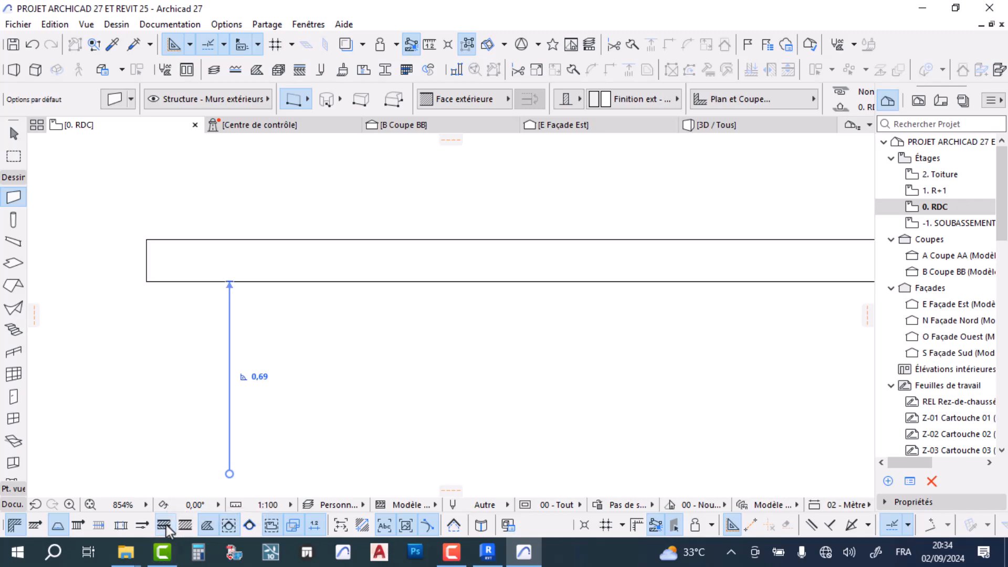
{"action": "left_click", "coordinate": [166, 525]}
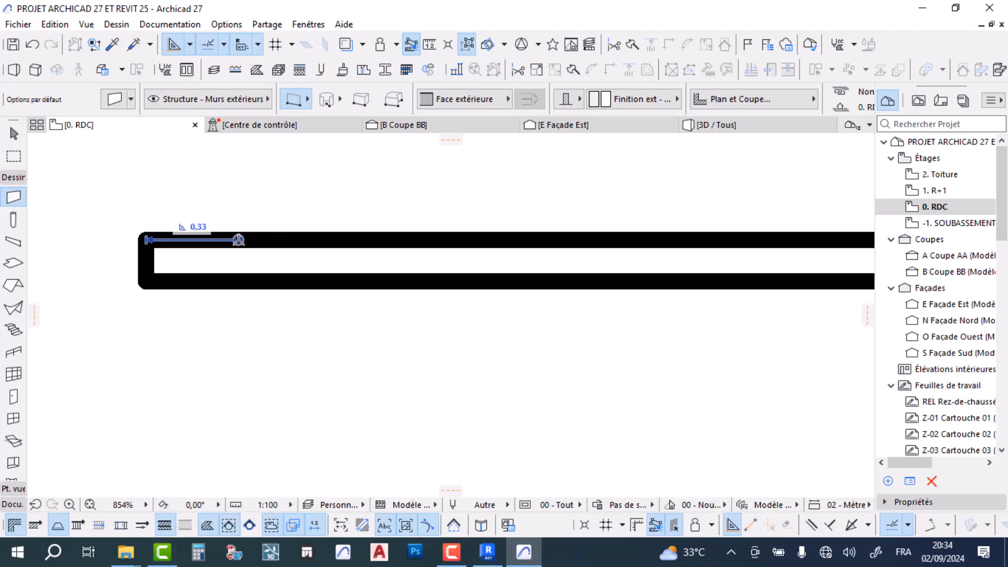
{"action": "middle_click_drag", "start_coordinate": [195, 260], "coordinate": [304, 308]}
{"action": "scroll", "coordinate": [304, 308], "scroll_direction": "up", "scroll_amount": 2}
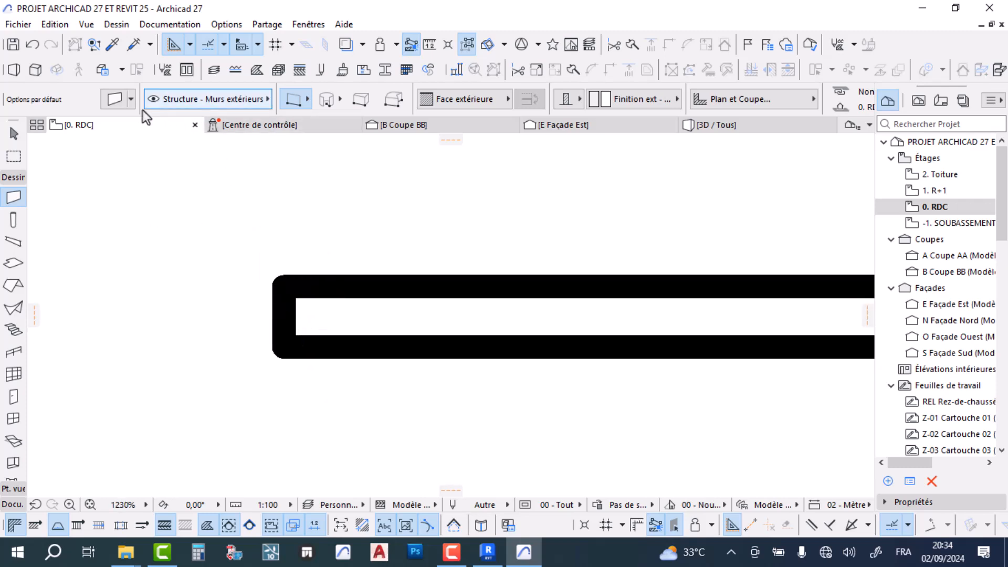
Review the cut-line pen choices in the default wall's plan and section settings and close them without changes
{"action": "left_click", "coordinate": [117, 99]}
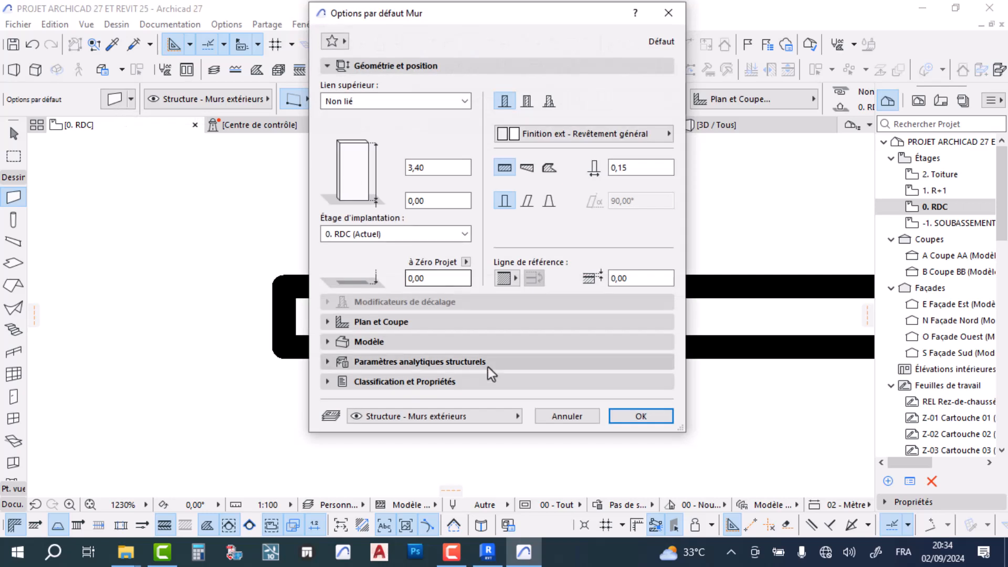
{"action": "left_click", "coordinate": [415, 321]}
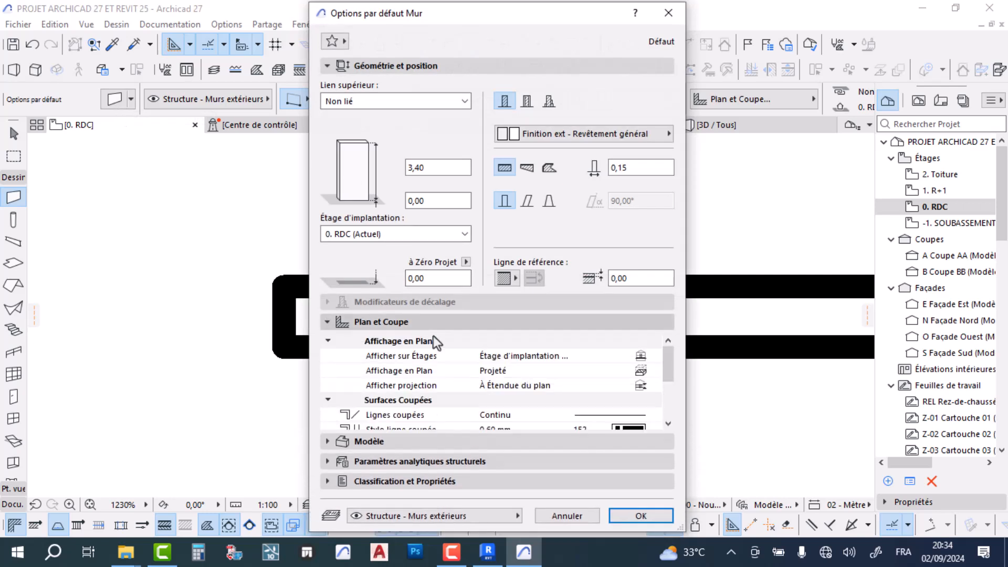
{"action": "scroll", "coordinate": [604, 400], "scroll_direction": "down", "scroll_amount": 1}
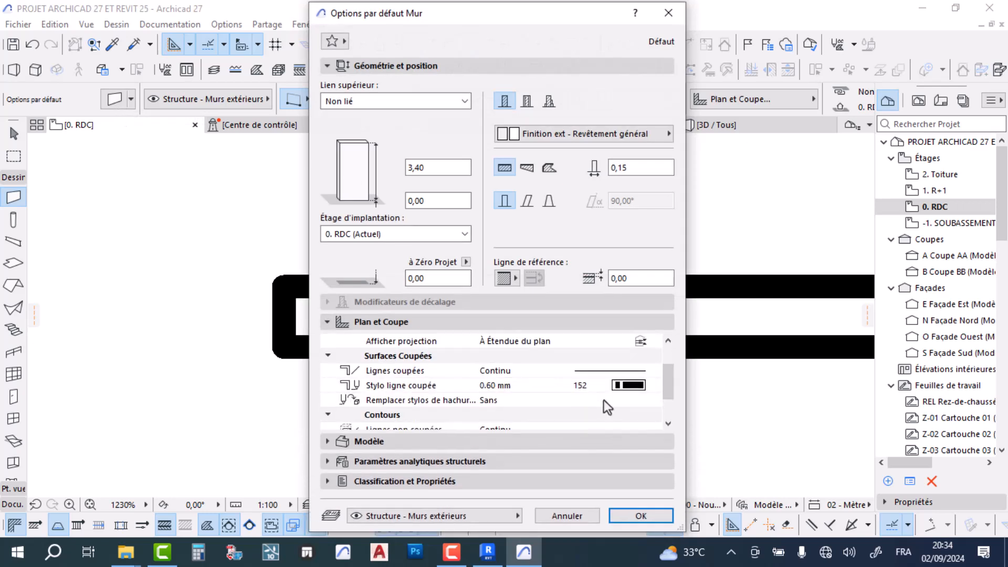
{"action": "left_click", "coordinate": [655, 385]}
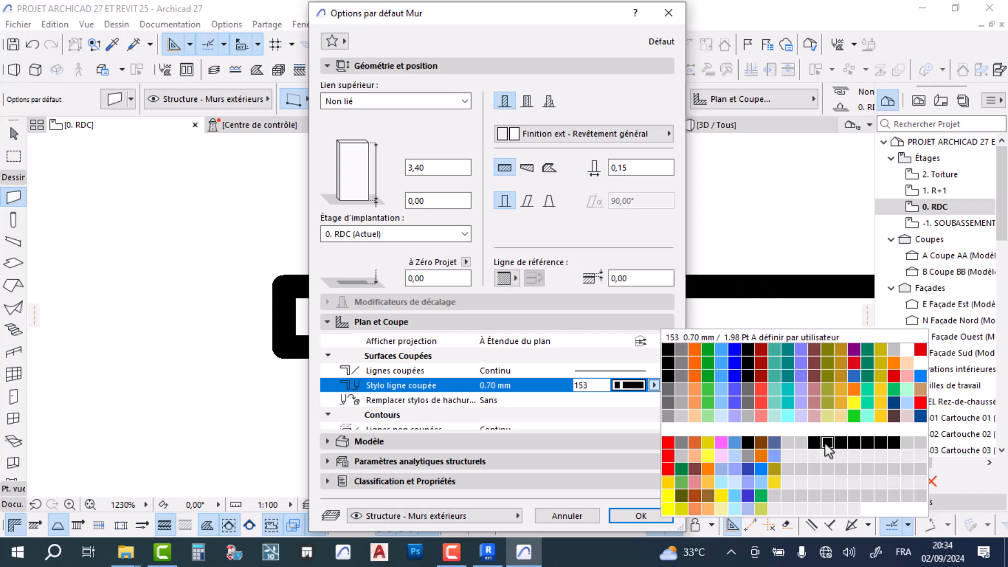
{"action": "left_click", "coordinate": [853, 443]}
{"action": "left_click", "coordinate": [634, 174]}
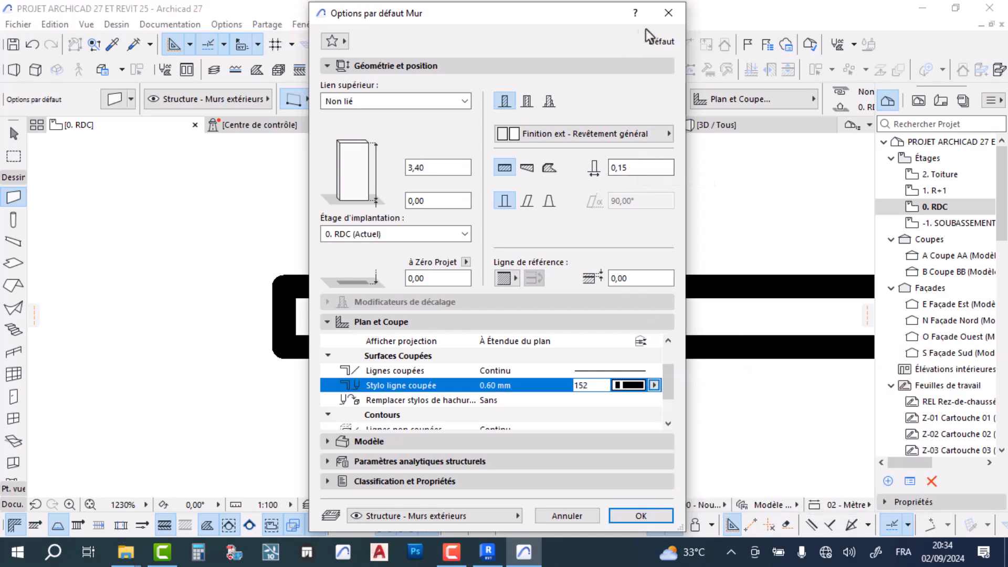
{"action": "left_click", "coordinate": [669, 16]}
Set the drawn basic wall's thickness to 0,30 and inspect it in the 0. RDC plan
{"action": "scroll", "coordinate": [349, 337], "scroll_direction": "down", "scroll_amount": 5}
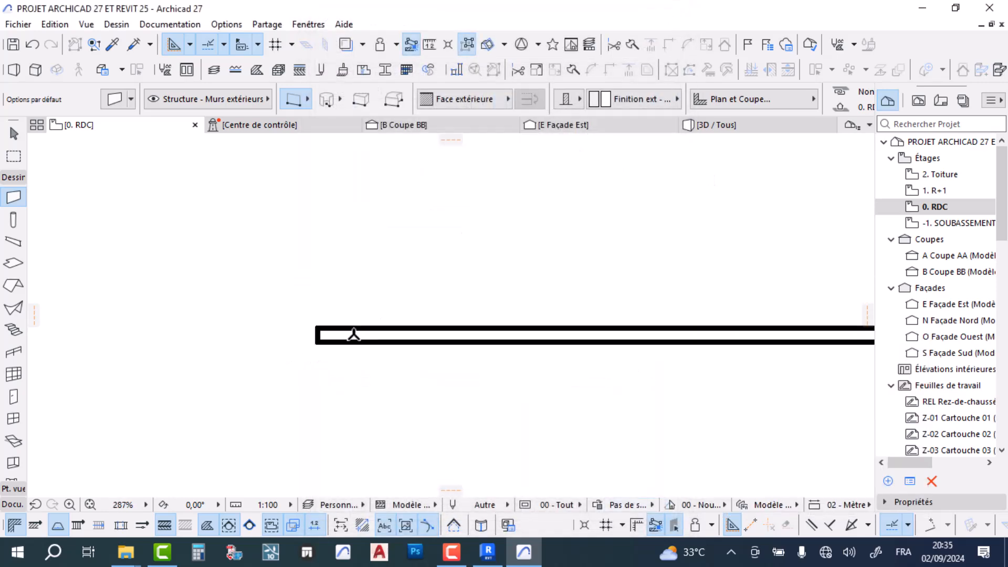
{"action": "middle_click_drag", "start_coordinate": [531, 327], "coordinate": [426, 273]}
{"action": "key", "text": "Escape"}
{"action": "left_click", "coordinate": [238, 284]}
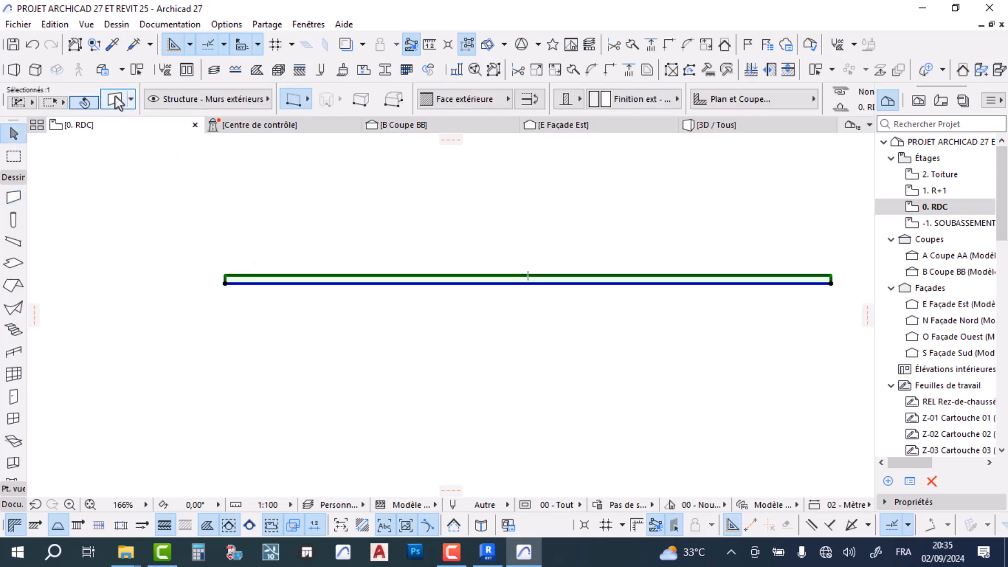
{"action": "left_click", "coordinate": [115, 100]}
{"action": "left_click_drag", "start_coordinate": [632, 165], "coordinate": [619, 165]}
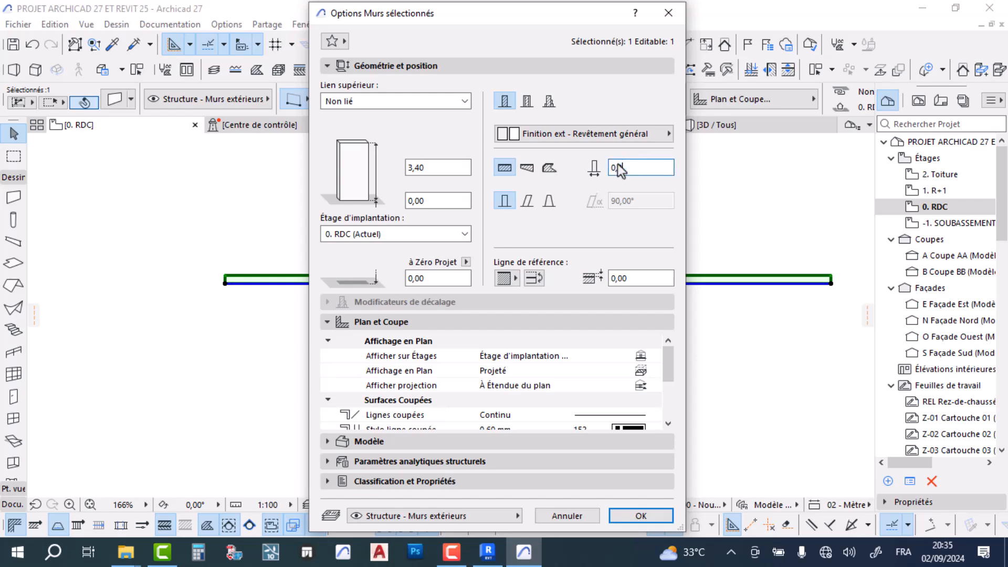
{"action": "key", "text": "Return"}
{"action": "scroll", "coordinate": [213, 282], "scroll_direction": "up", "scroll_amount": 6}
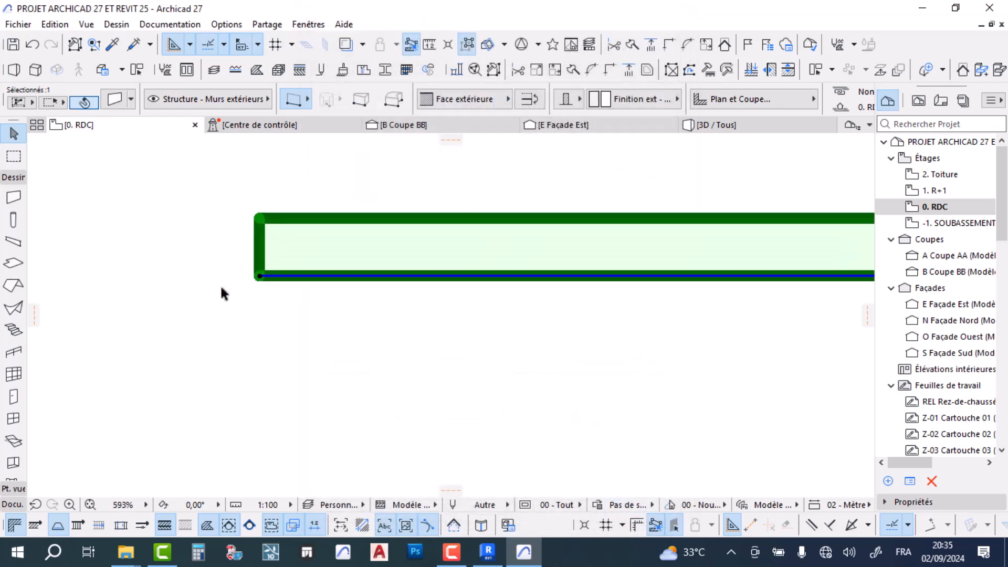
{"action": "scroll", "coordinate": [333, 261], "scroll_direction": "down", "scroll_amount": 4}
{"action": "scroll", "coordinate": [340, 269], "scroll_direction": "down", "scroll_amount": 8}
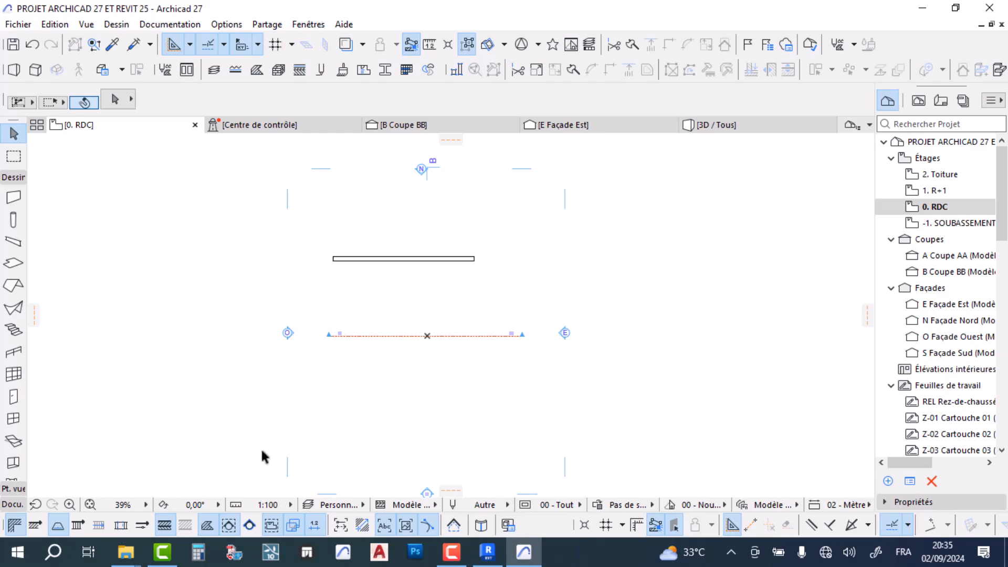
Switch to Revit and draw a horizontal Générique - Ext. 200 mm wall about 29 m long on the RDC 1 plan
{"action": "left_click", "coordinate": [487, 551]}
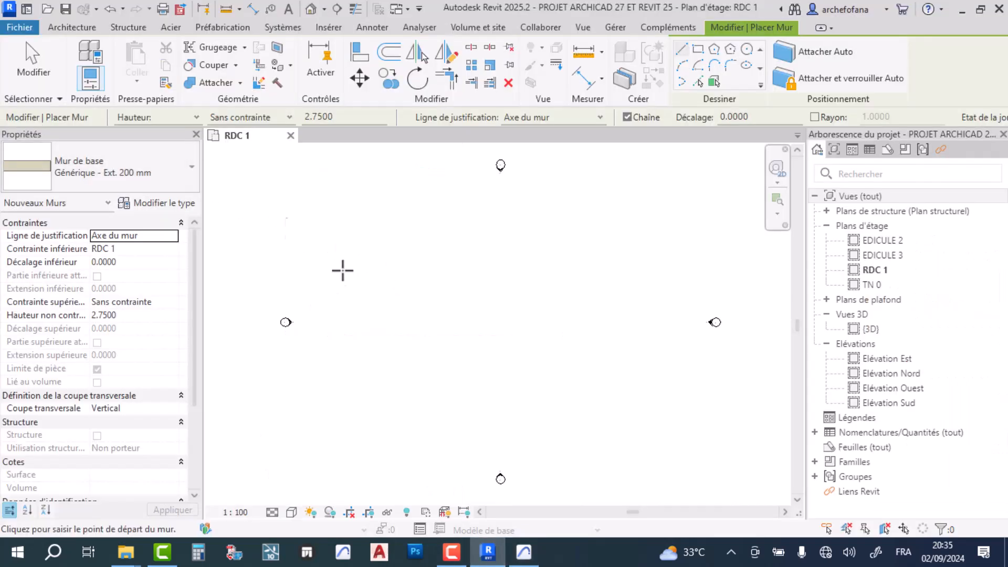
{"action": "left_click", "coordinate": [362, 274]}
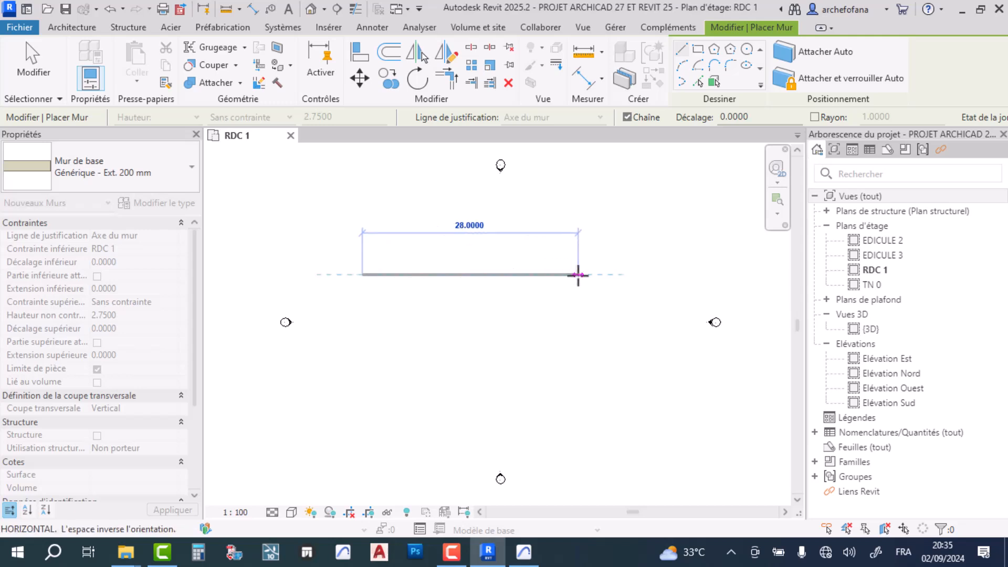
{"action": "left_click", "coordinate": [578, 274]}
{"action": "key", "text": "Escape"}
{"action": "scroll", "coordinate": [353, 277], "scroll_direction": "up", "scroll_amount": 10}
{"action": "scroll", "coordinate": [368, 249], "scroll_direction": "down", "scroll_amount": 2}
{"action": "middle_click_drag", "start_coordinate": [394, 255], "coordinate": [434, 286]}
{"action": "key", "text": "Escape"}
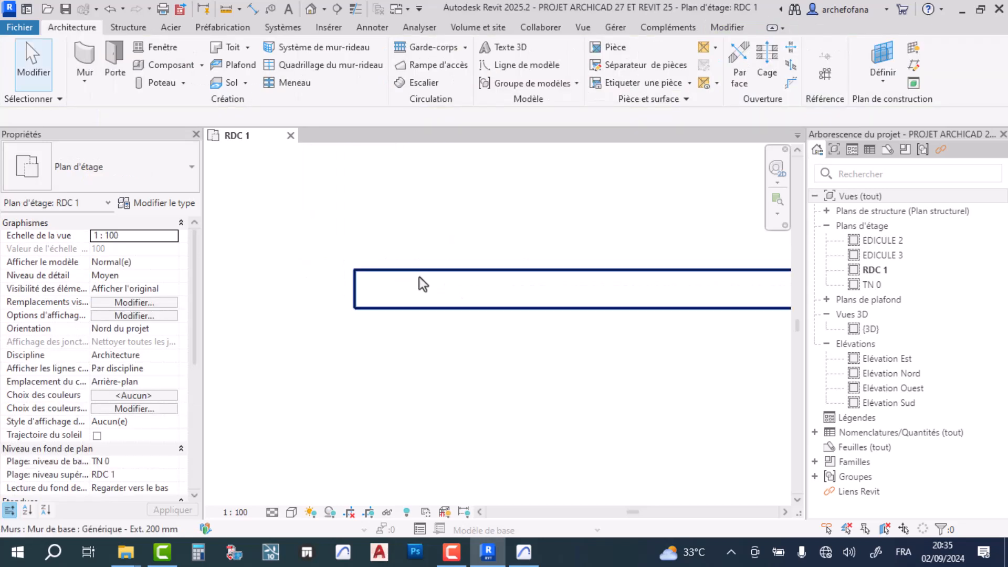
Browse the wall types available for the drawn wall and open the type properties of Générique - Ext. 200 mm
{"action": "left_click", "coordinate": [423, 284]}
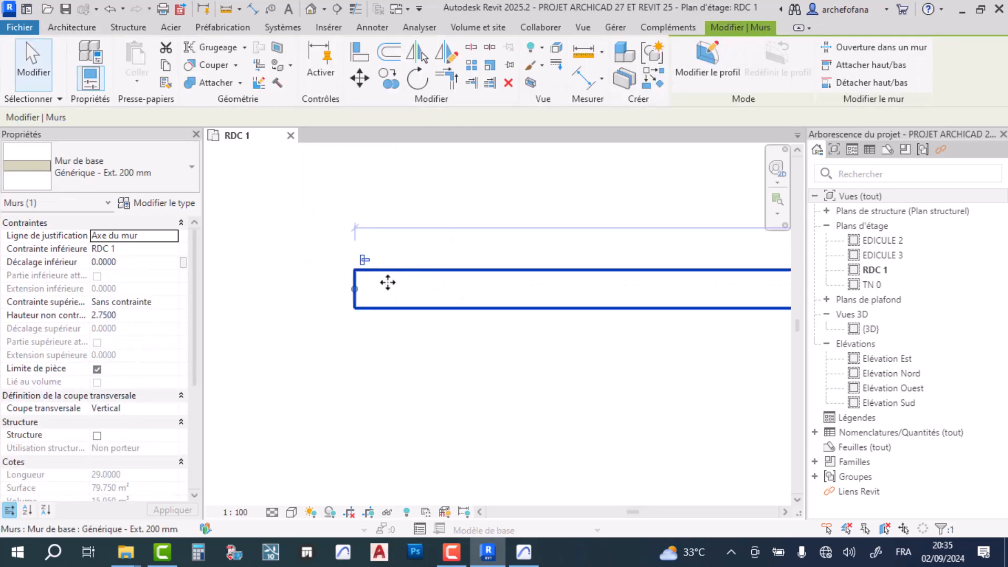
{"action": "left_click", "coordinate": [130, 179]}
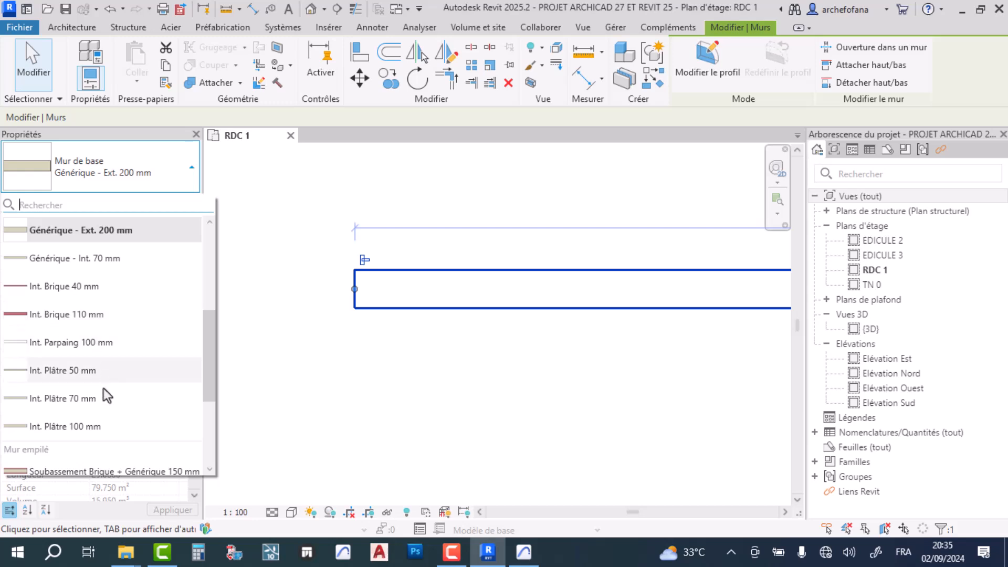
{"action": "left_click", "coordinate": [152, 176]}
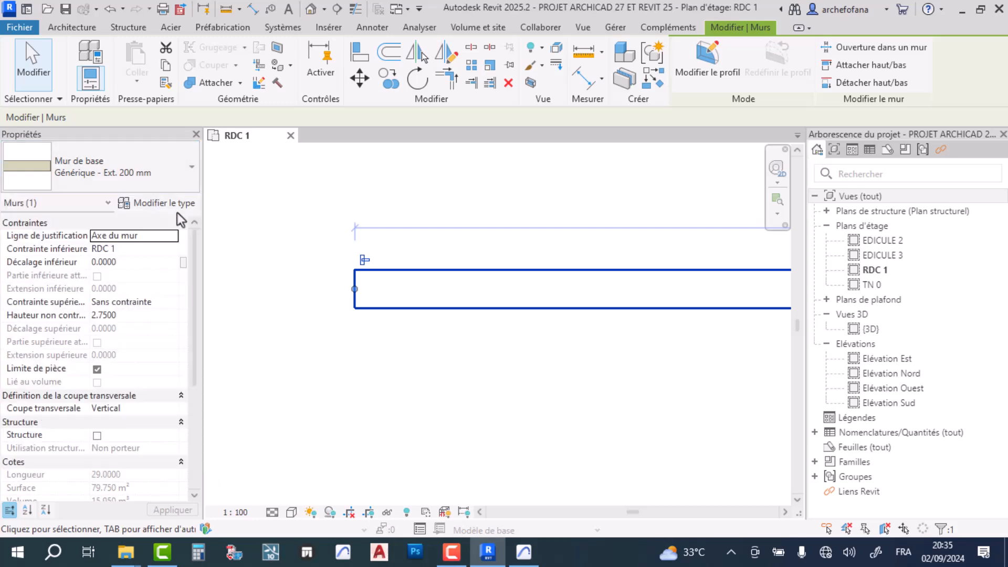
{"action": "key", "text": "Escape"}
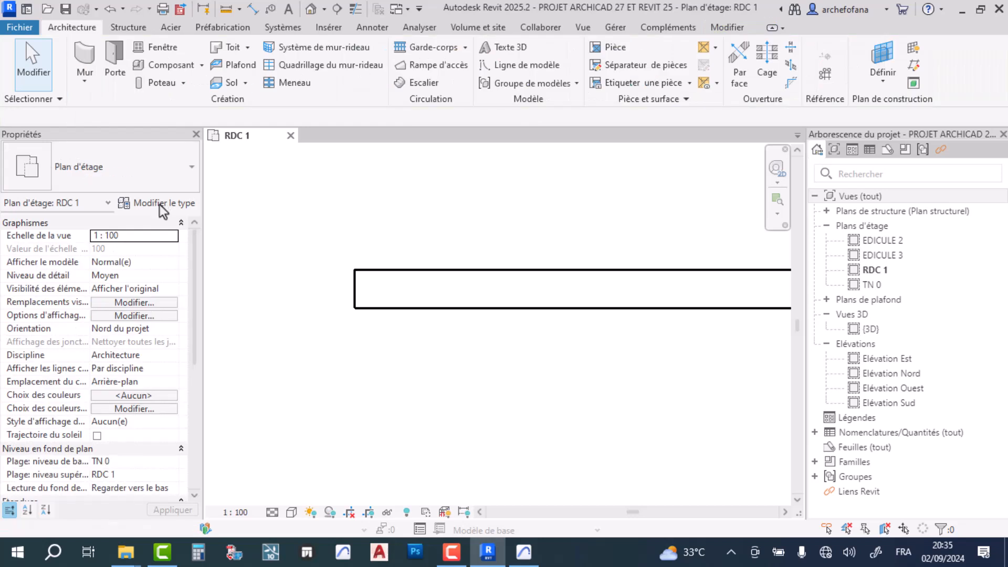
{"action": "left_click", "coordinate": [85, 61]}
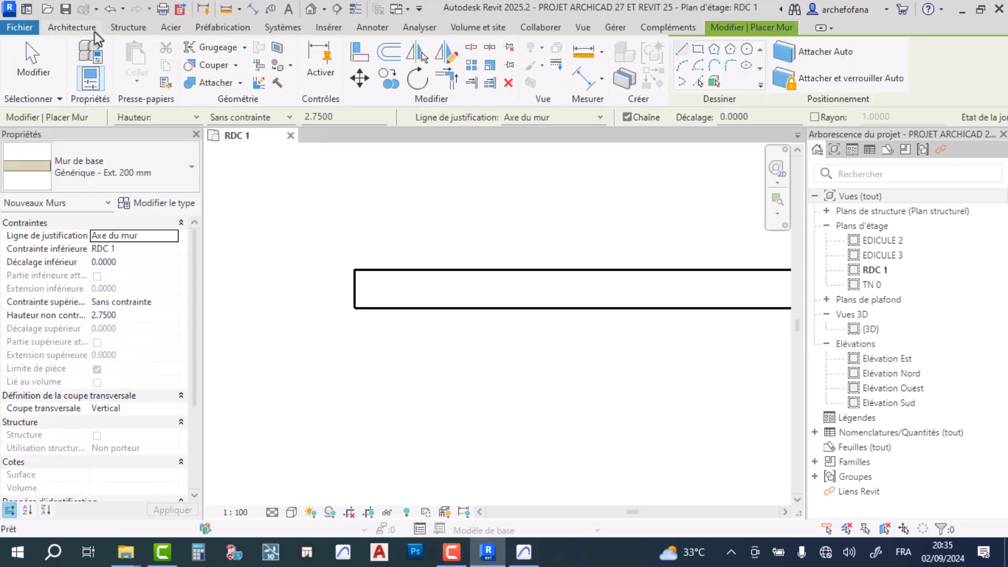
{"action": "left_click", "coordinate": [141, 210]}
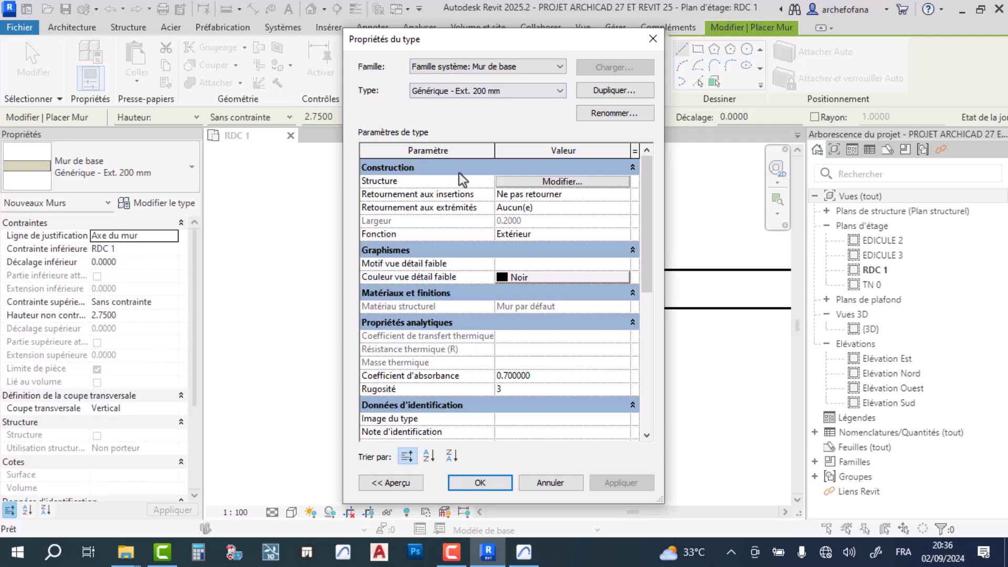
Return to Archicad and delete the horizontal basic wall from the 0. RDC plan
{"action": "left_click", "coordinate": [533, 562]}
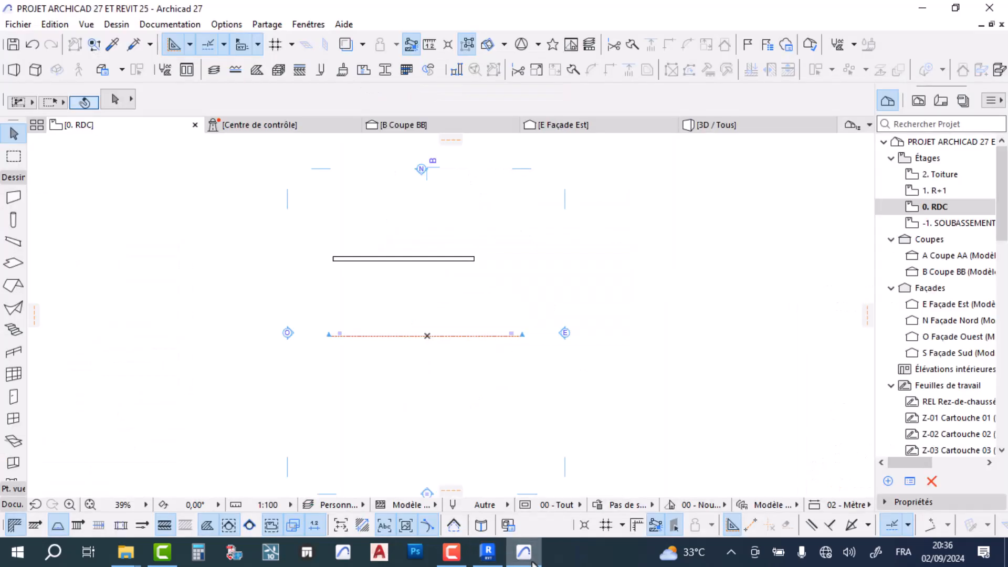
{"action": "left_click", "coordinate": [408, 260]}
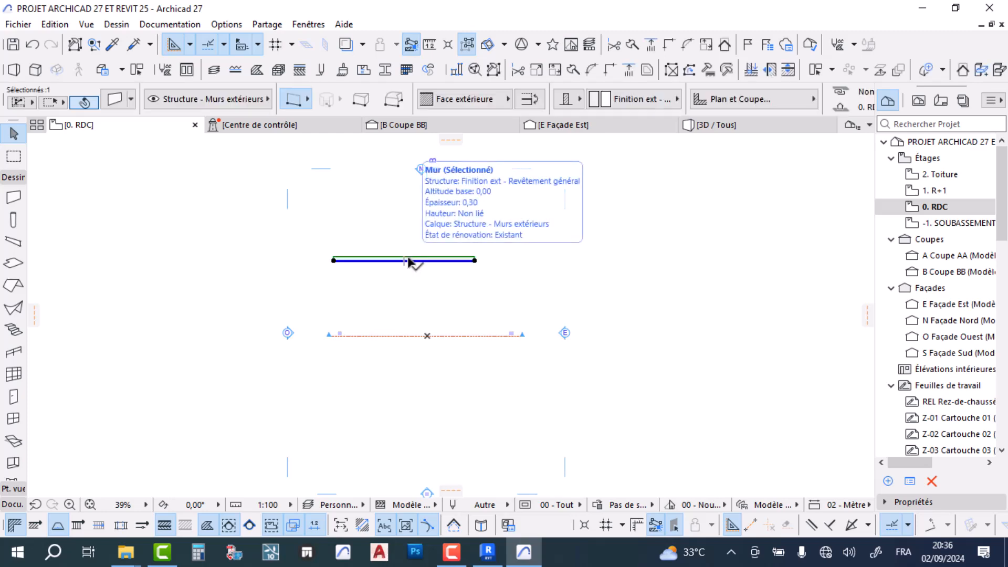
{"action": "key", "text": "Delete"}
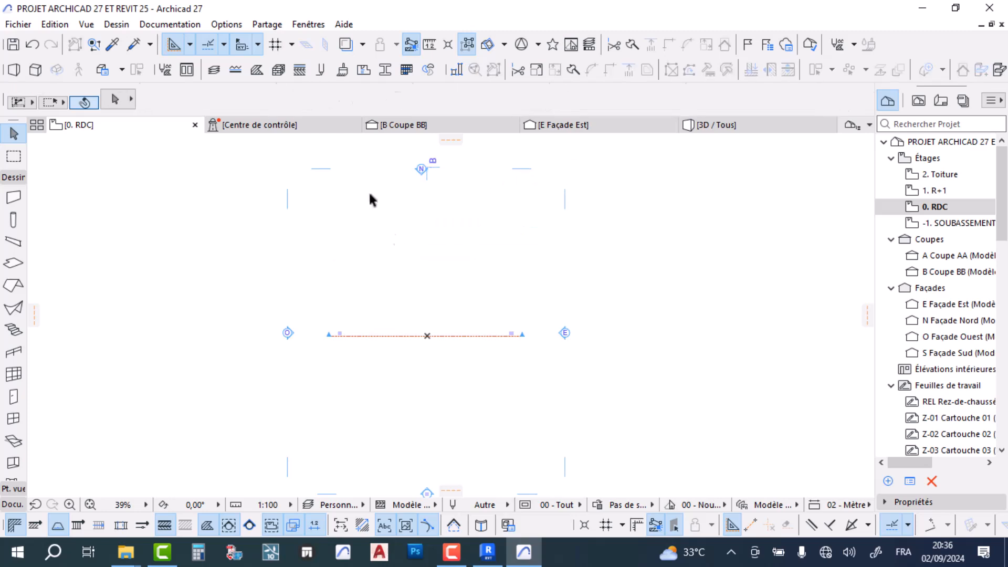
Review the building materials and structure types offered for the default wall, keeping Finition ext - Revêtement général
{"action": "key", "text": "w"}
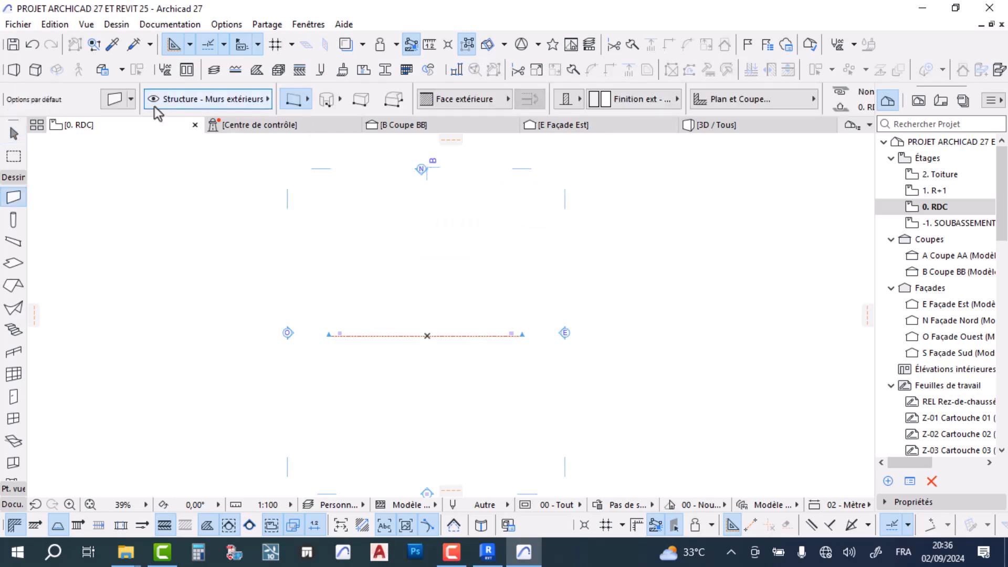
{"action": "left_click", "coordinate": [115, 99]}
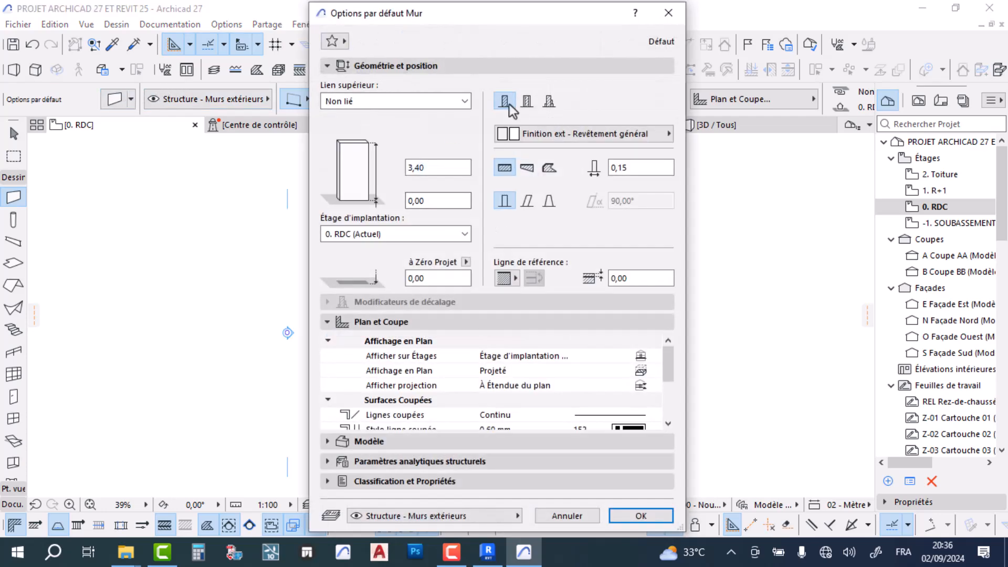
{"action": "left_click", "coordinate": [563, 134]}
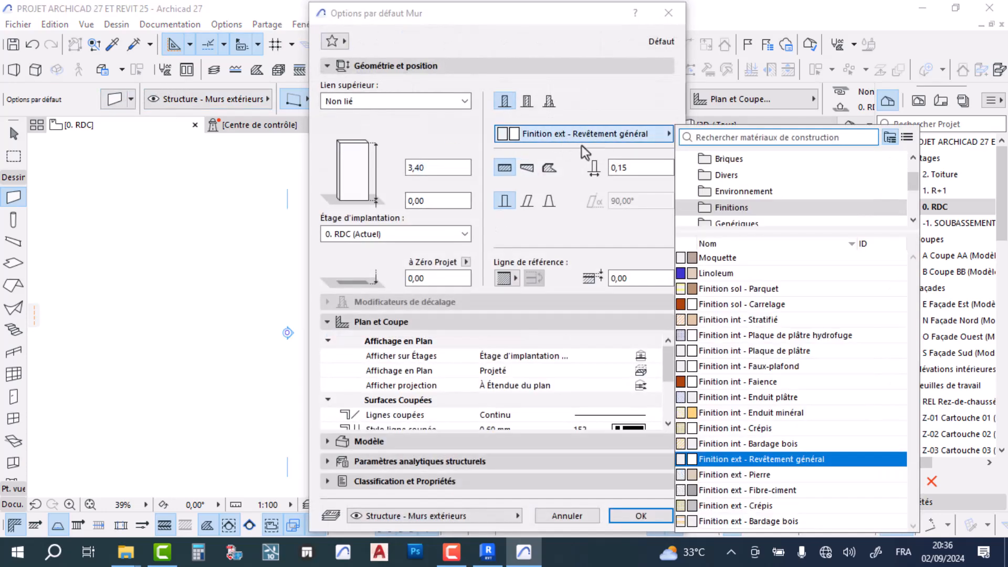
{"action": "left_click", "coordinate": [835, 459]}
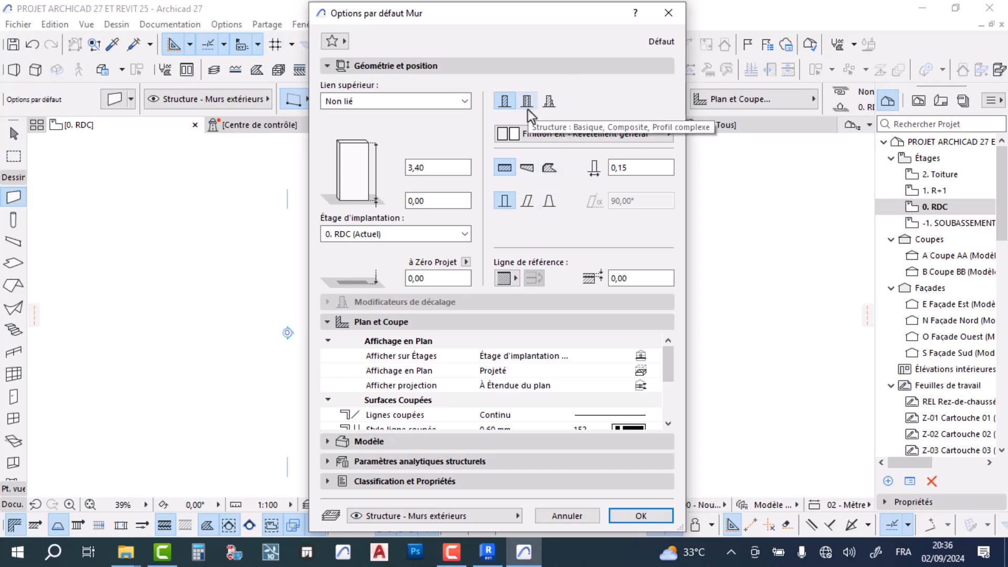
{"action": "left_click", "coordinate": [668, 13]}
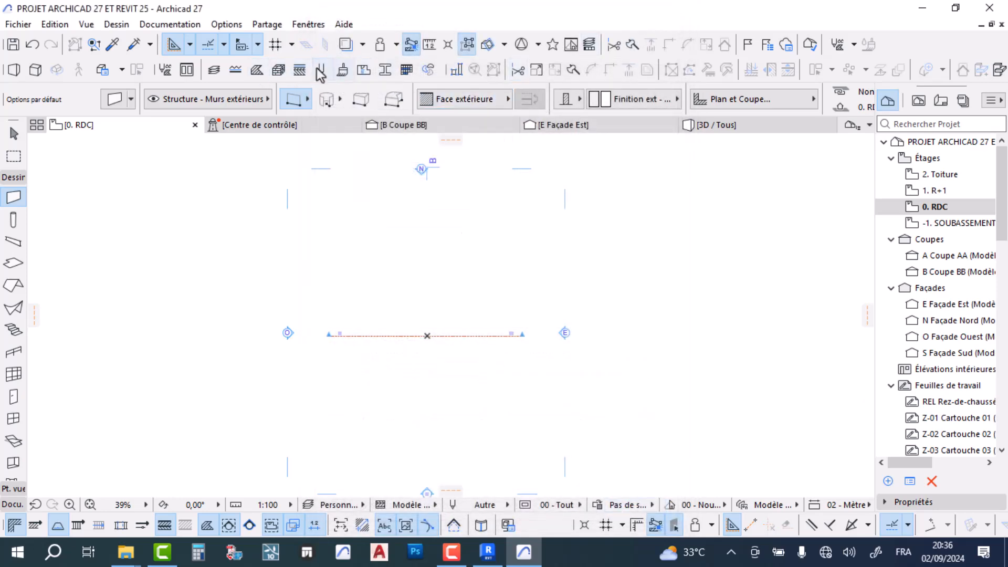
Create a wall composite named MUR 15CM by duplicating 2.5 - Mur int. - Bois 15cm
{"action": "left_click", "coordinate": [300, 70]}
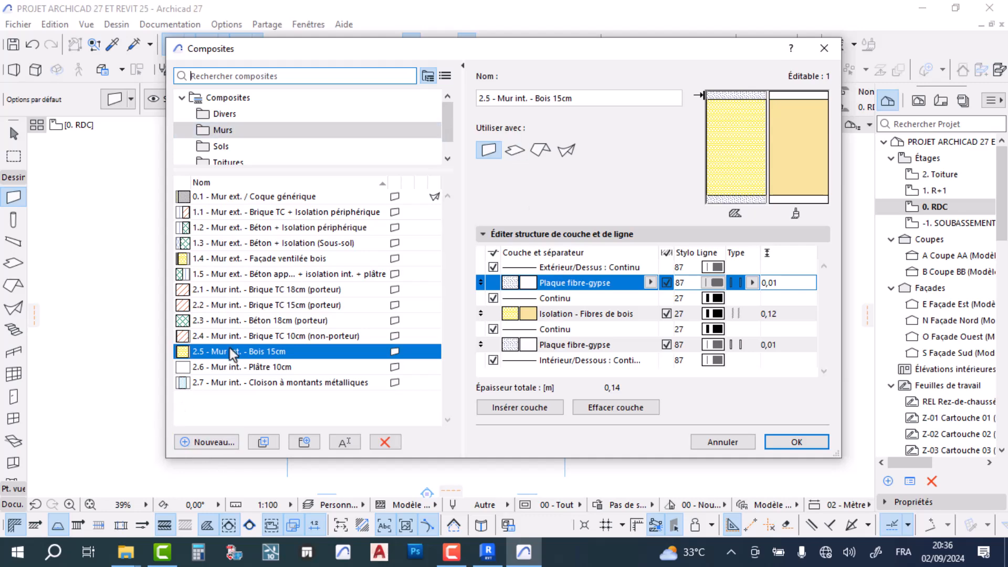
{"action": "left_click", "coordinate": [212, 441]}
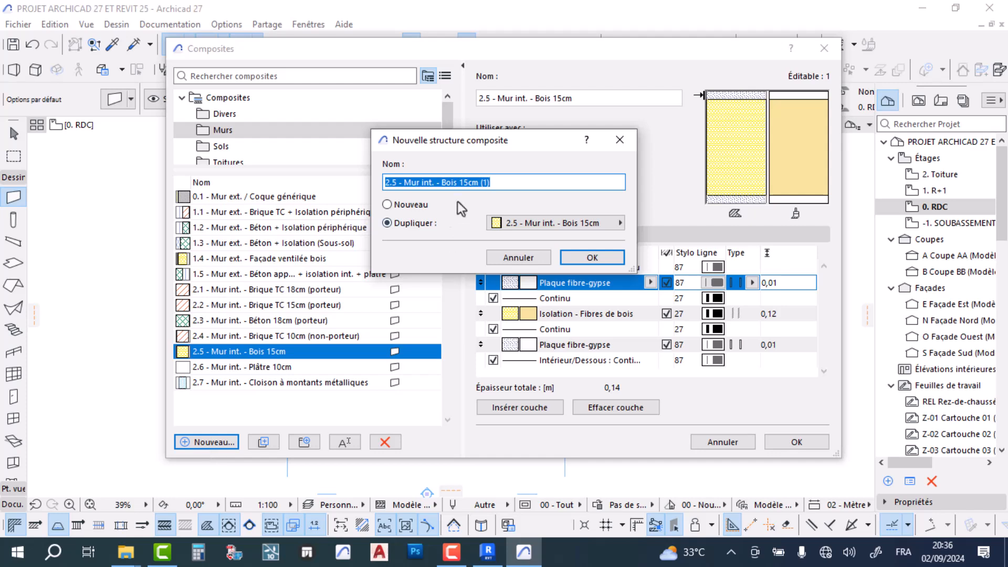
{"action": "type", "text": "MUR "}
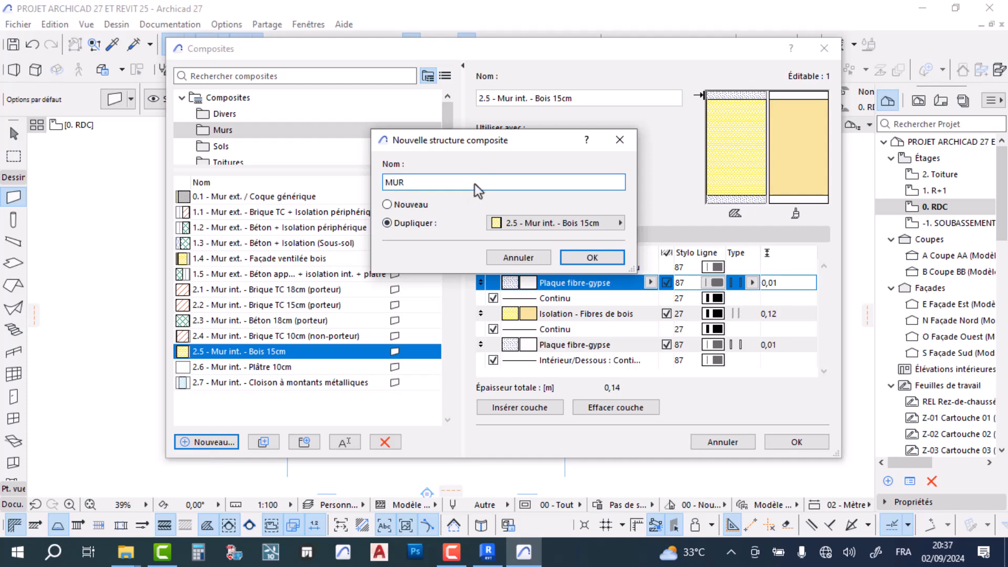
{"action": "type", "text": "15X"}
{"action": "key", "text": "BackSpace"}
{"action": "type", "text": "CM"}
{"action": "left_click", "coordinate": [614, 261]}
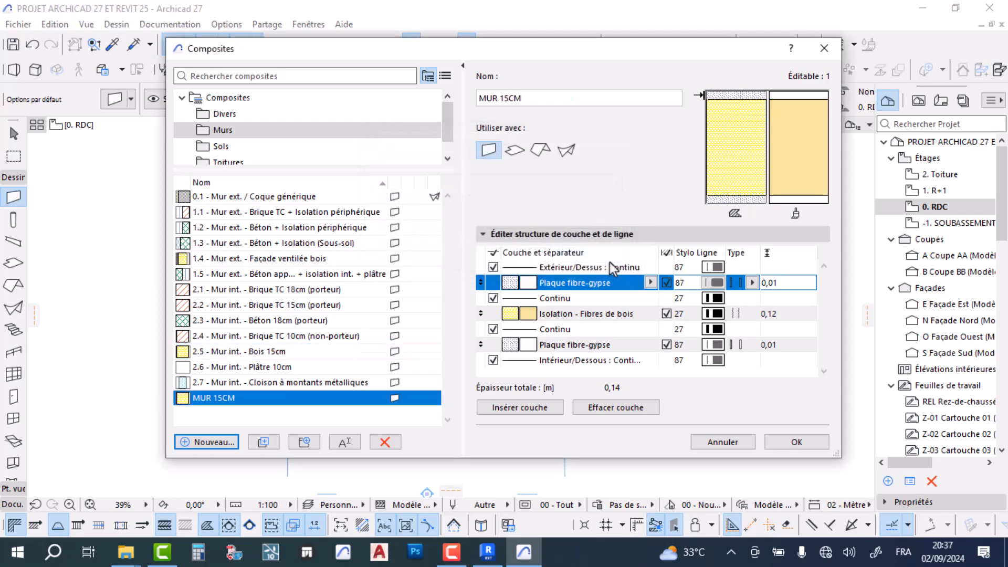
{"action": "left_click", "coordinate": [239, 402]}
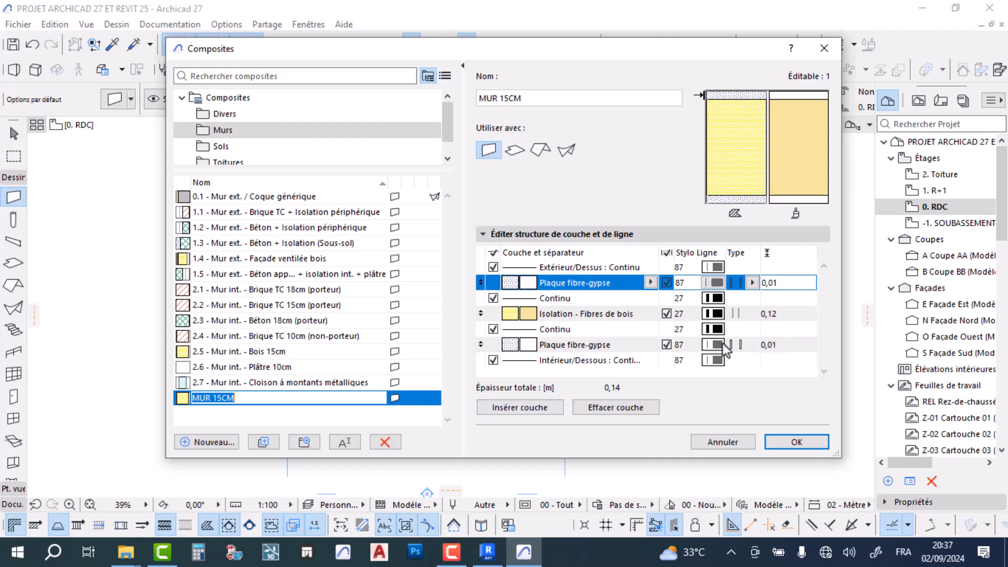
Set the Isolation - Fibres de bois layer of the MUR 15CM composite to 0,15 and correct it to 0,14 m
{"action": "right_click", "coordinate": [594, 345]}
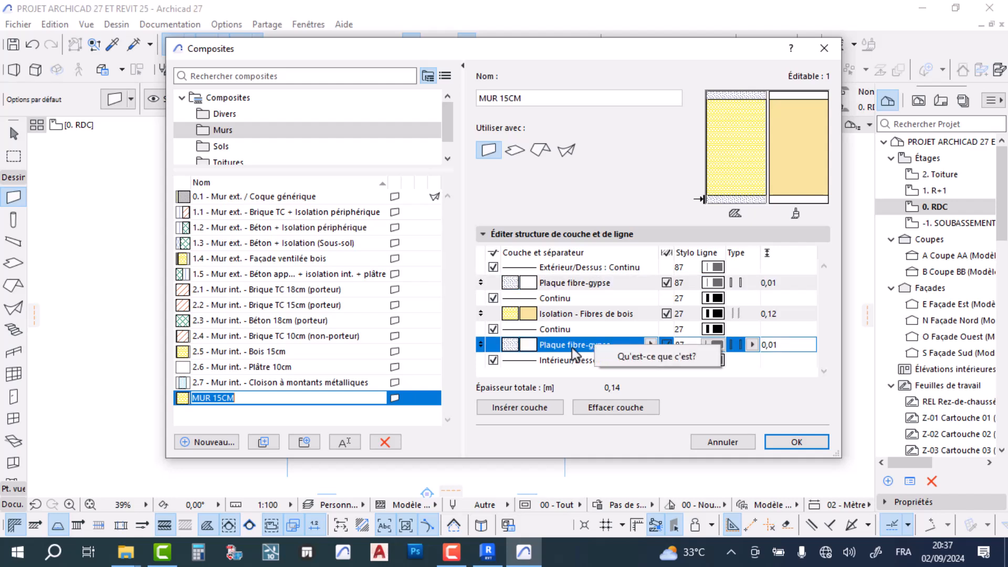
{"action": "left_click", "coordinate": [572, 347]}
{"action": "left_click", "coordinate": [582, 267]}
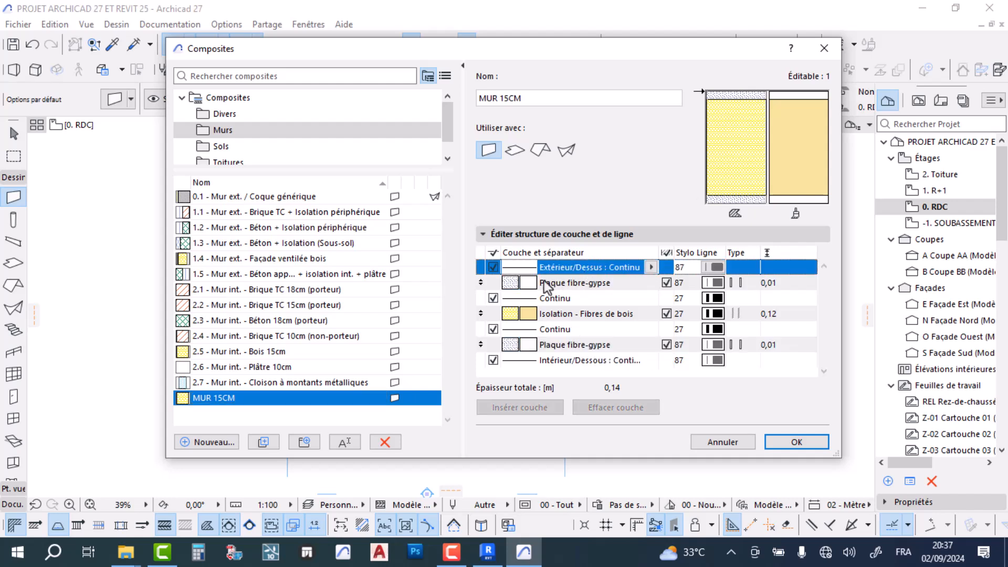
{"action": "left_click", "coordinate": [566, 317]}
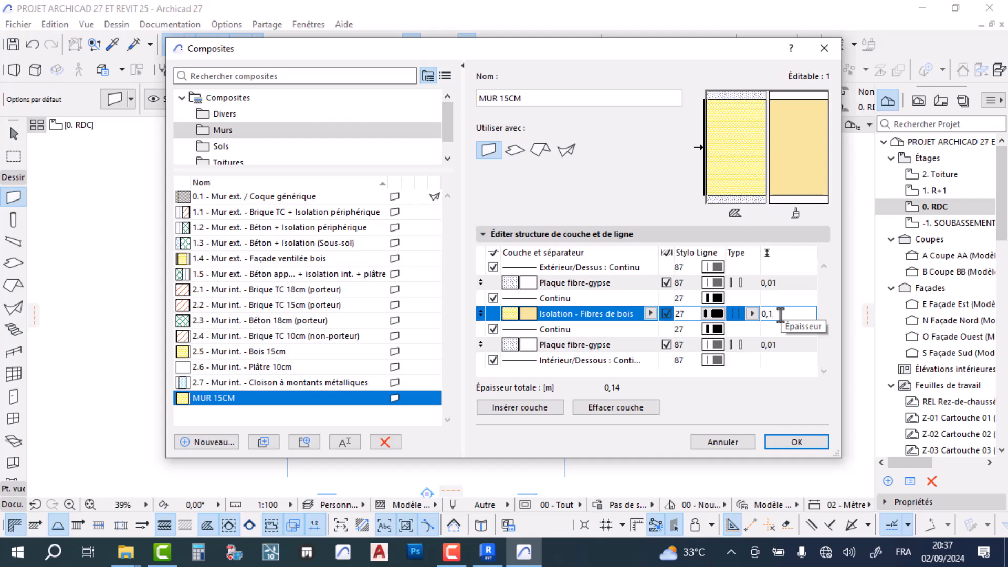
{"action": "key", "text": "Return"}
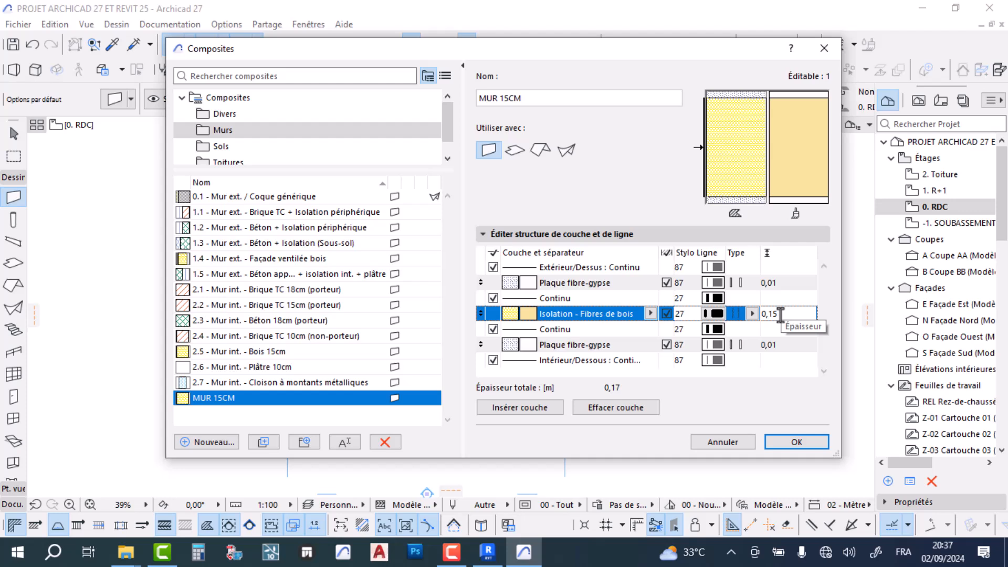
{"action": "left_click", "coordinate": [781, 315]}
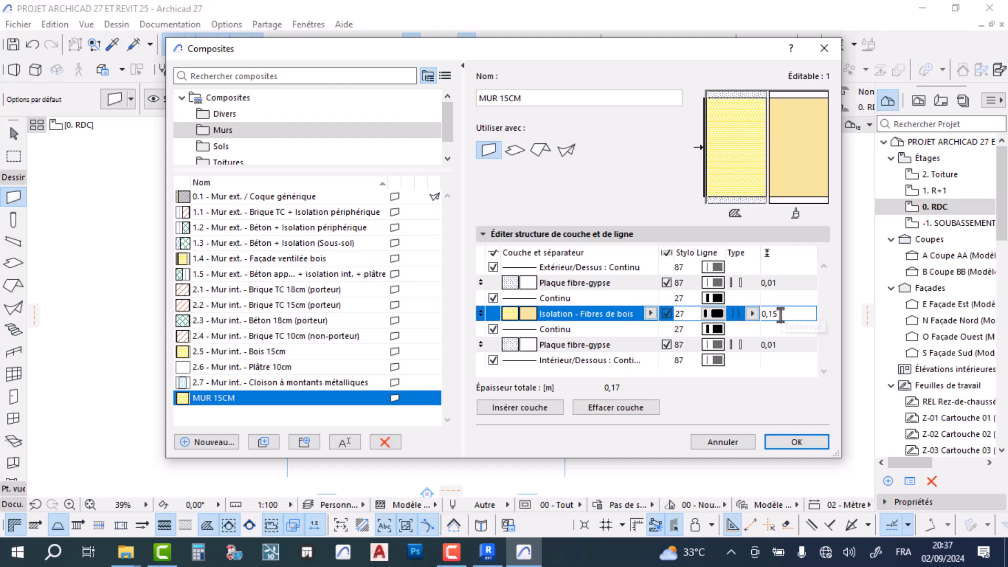
{"action": "key", "text": "BackSpace"}
{"action": "type", "text": "4"}
{"action": "key", "text": "Return"}
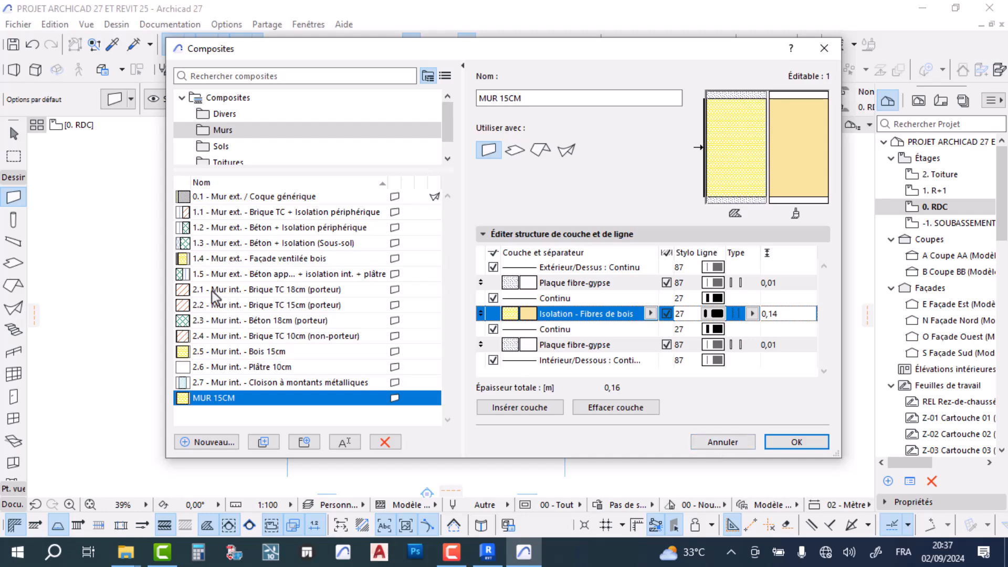
Browse the existing wall composites, return to MUR 15CM and discard the composite changes
{"action": "left_click_drag", "start_coordinate": [226, 200], "coordinate": [247, 376]}
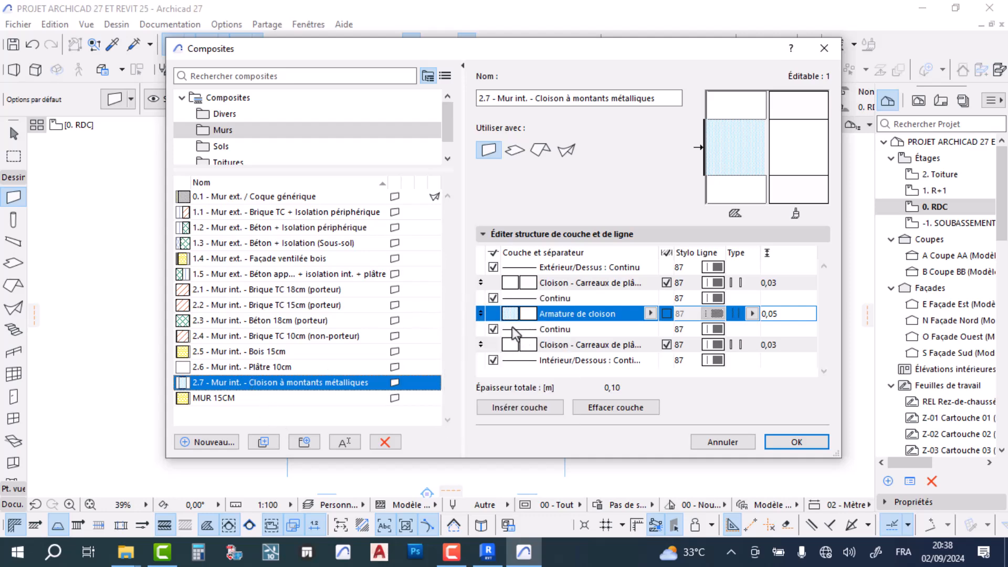
{"action": "left_click", "coordinate": [224, 399]}
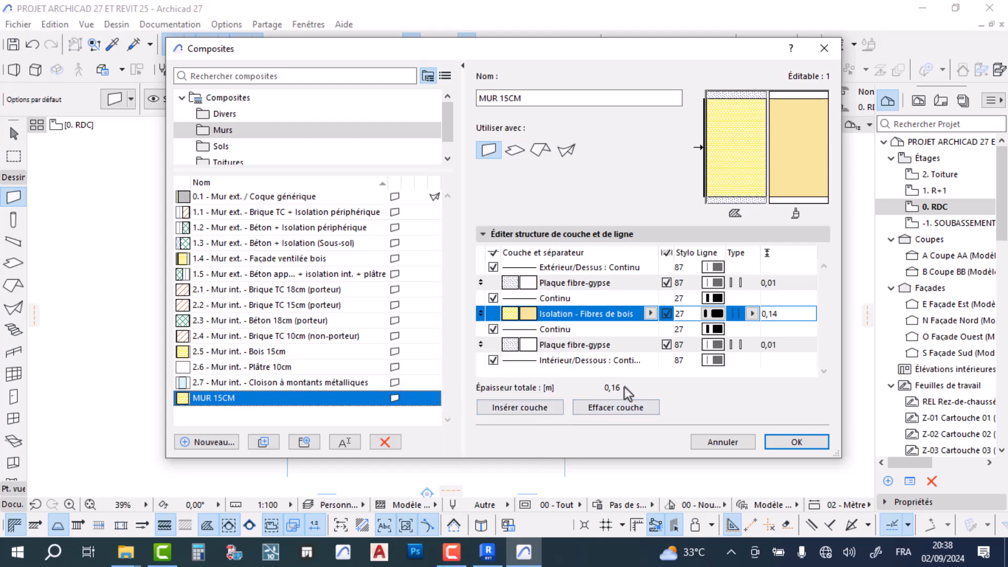
{"action": "left_click", "coordinate": [723, 442]}
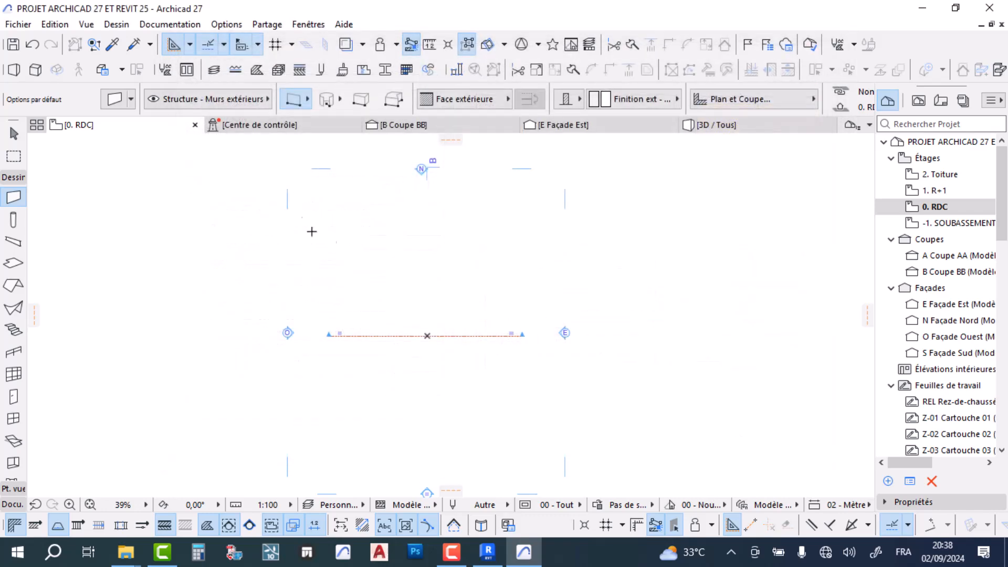
Switch to Revit and try a 0.15 m structural layer for Générique - Ext. 200 mm, preview it and cancel the assembly edit
{"action": "left_click", "coordinate": [488, 552]}
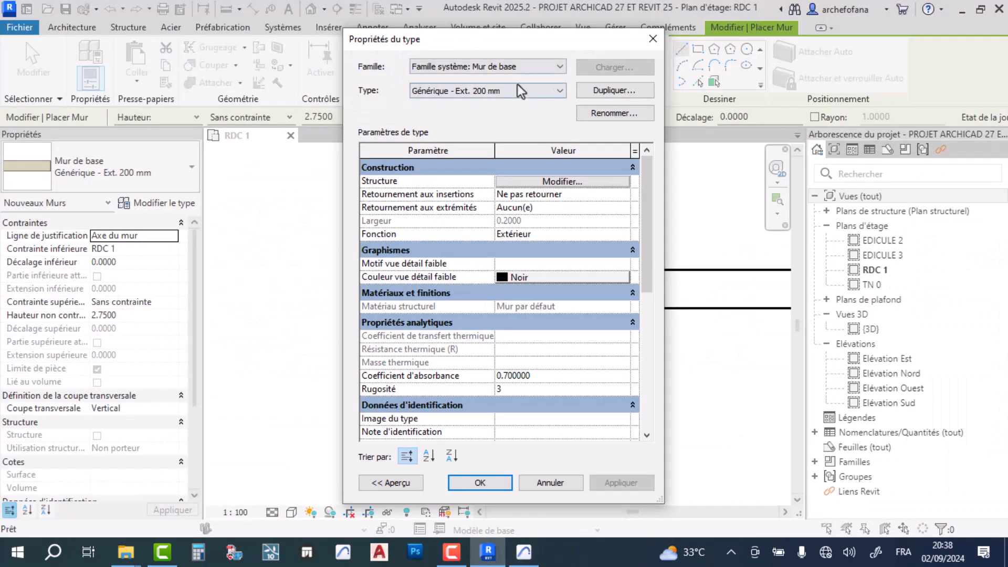
{"action": "left_click", "coordinate": [573, 182]}
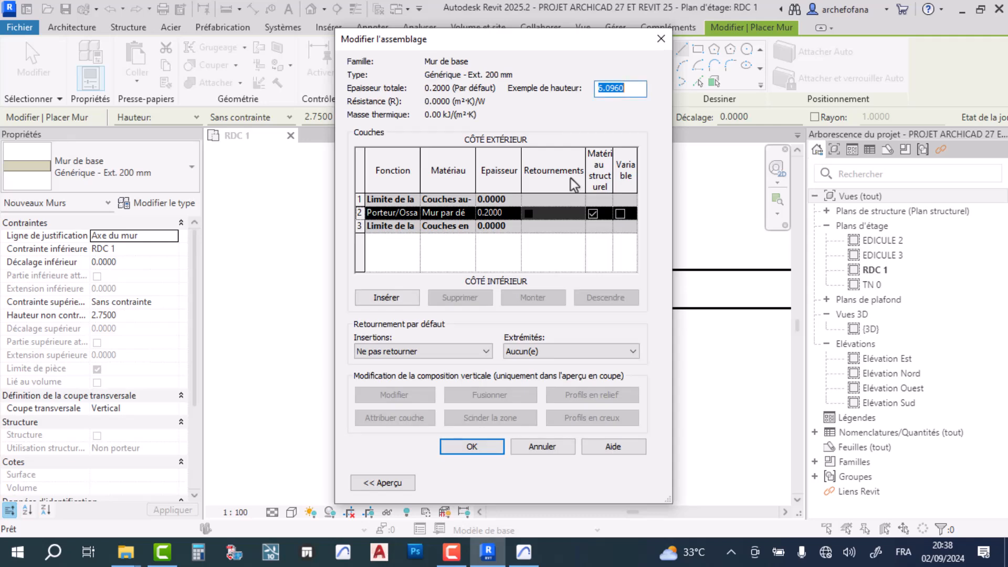
{"action": "left_click", "coordinate": [487, 212]}
{"action": "key", "text": "Delete"}
{"action": "type", "text": "15"}
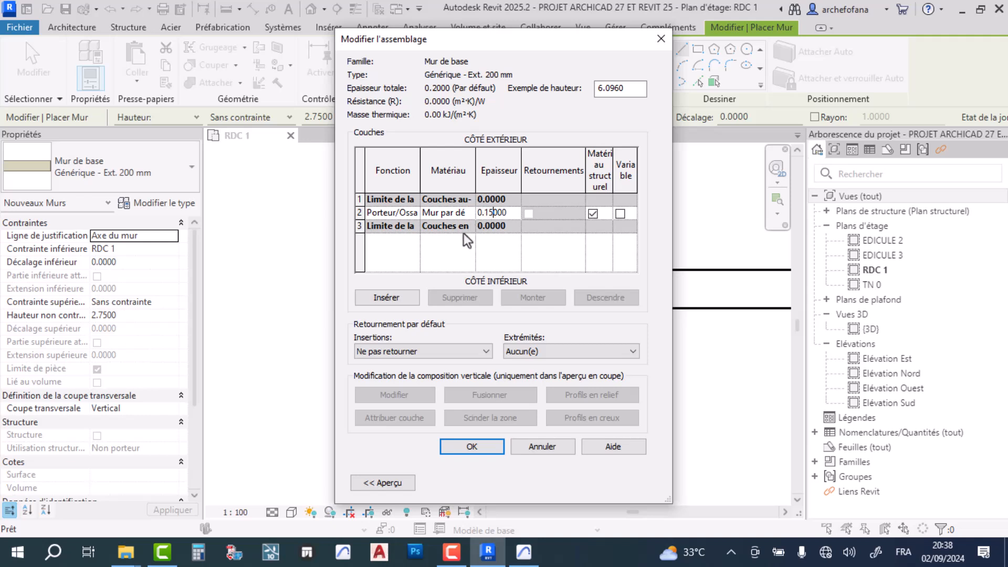
{"action": "key", "text": "Return"}
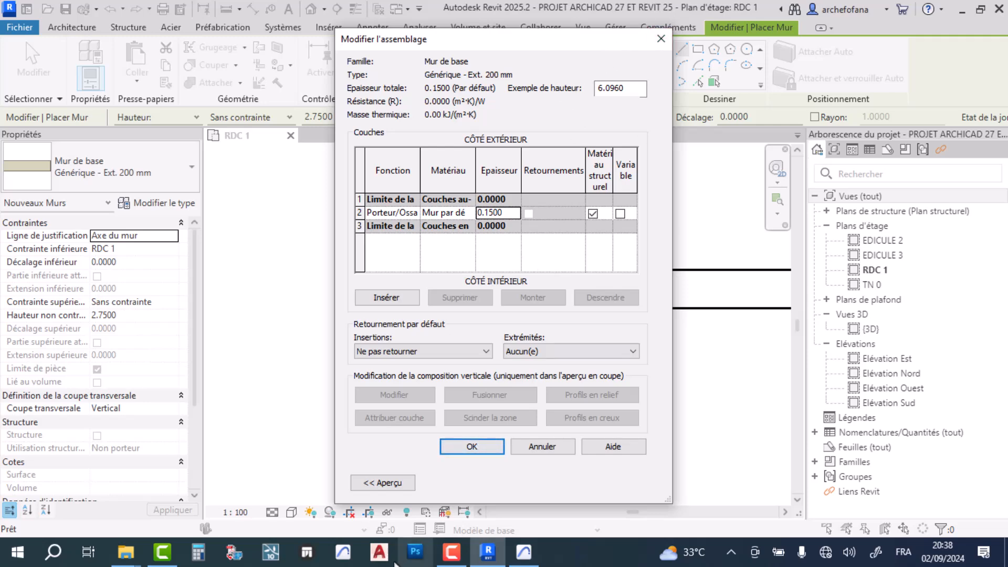
{"action": "left_click", "coordinate": [383, 483]}
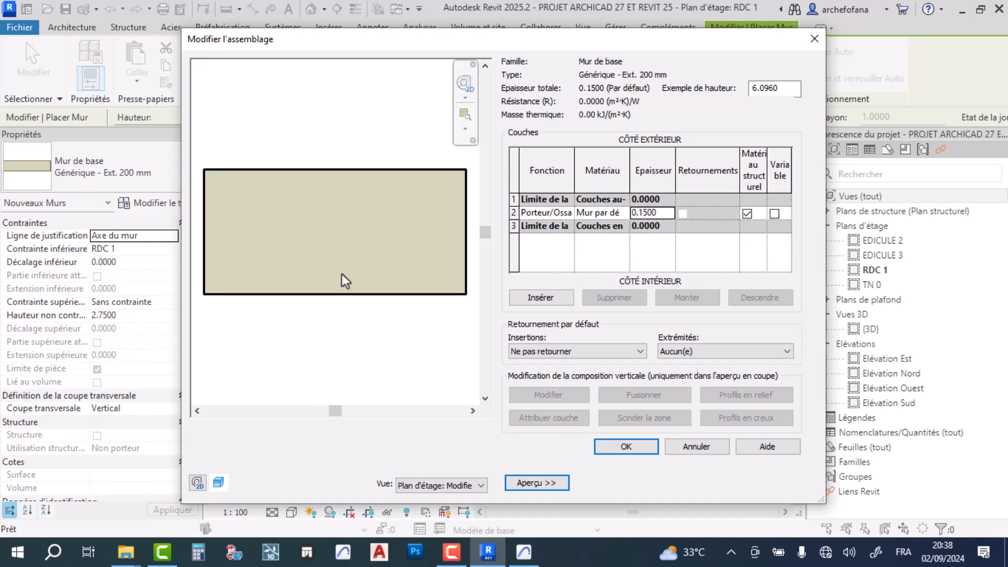
{"action": "left_click", "coordinate": [693, 450]}
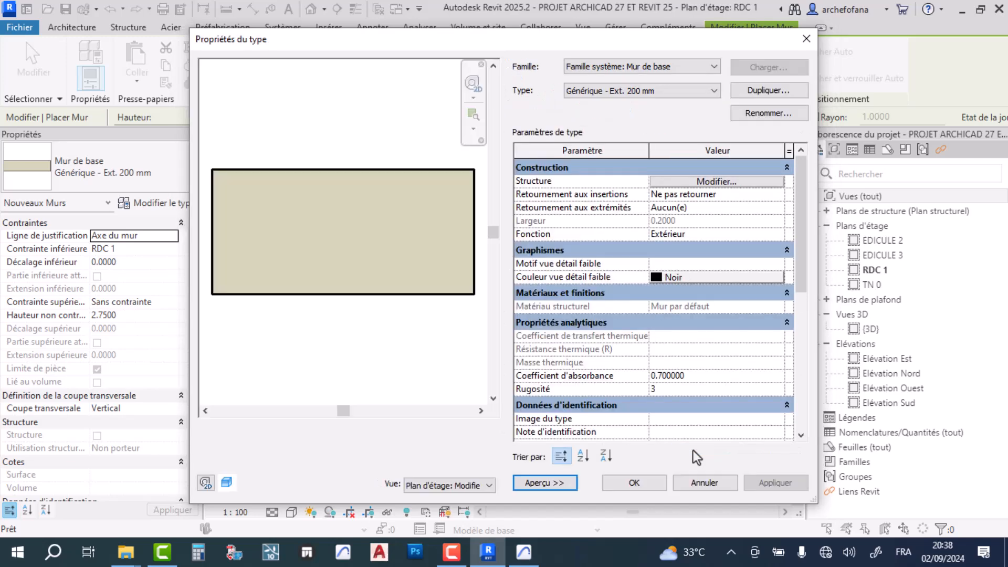
Duplicate the Générique - Ext. 200 mm wall type under the name MUR 15cm
{"action": "left_click", "coordinate": [638, 91]}
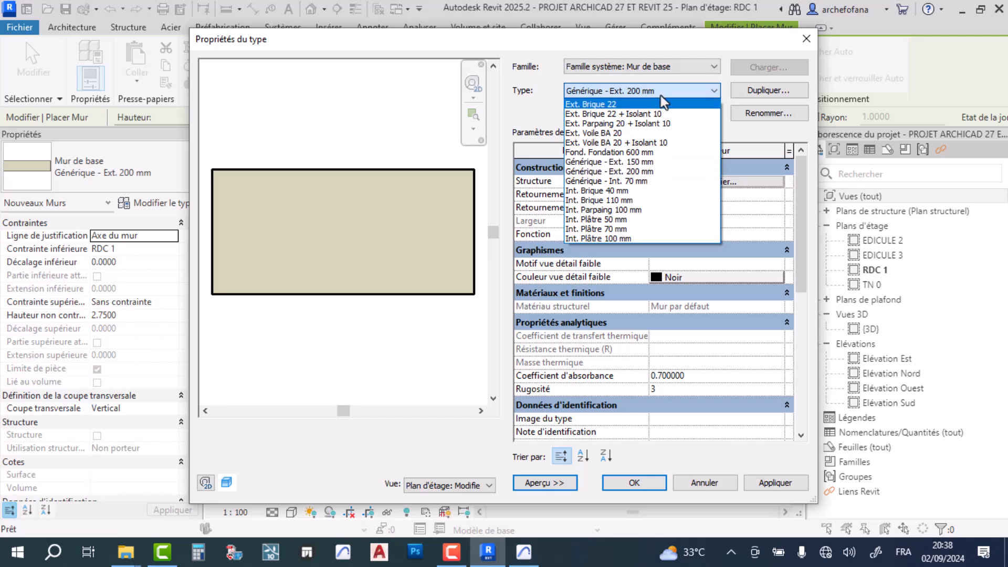
{"action": "left_click", "coordinate": [735, 52]}
{"action": "left_click", "coordinate": [764, 89]}
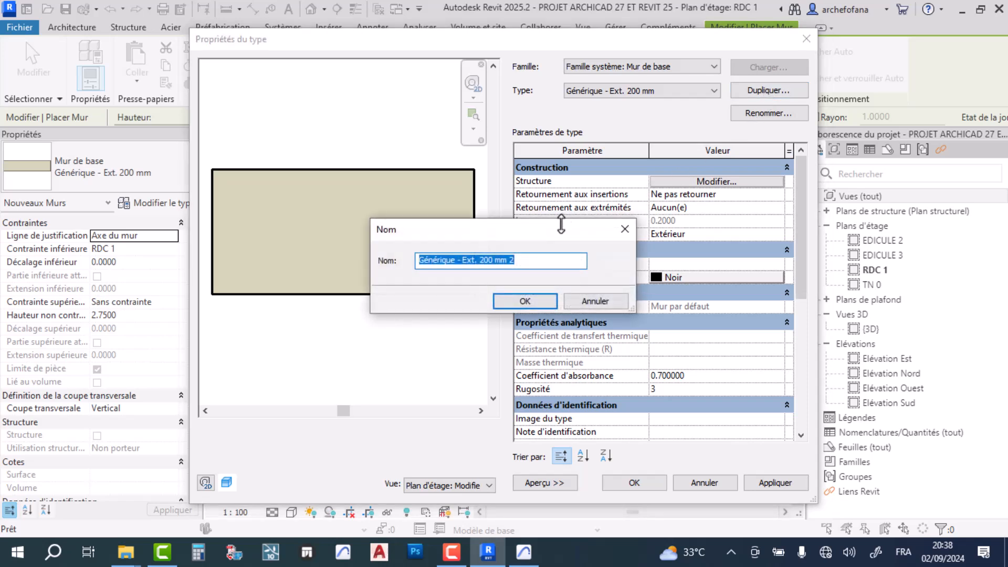
{"action": "type", "text": "MUR 15CM"}
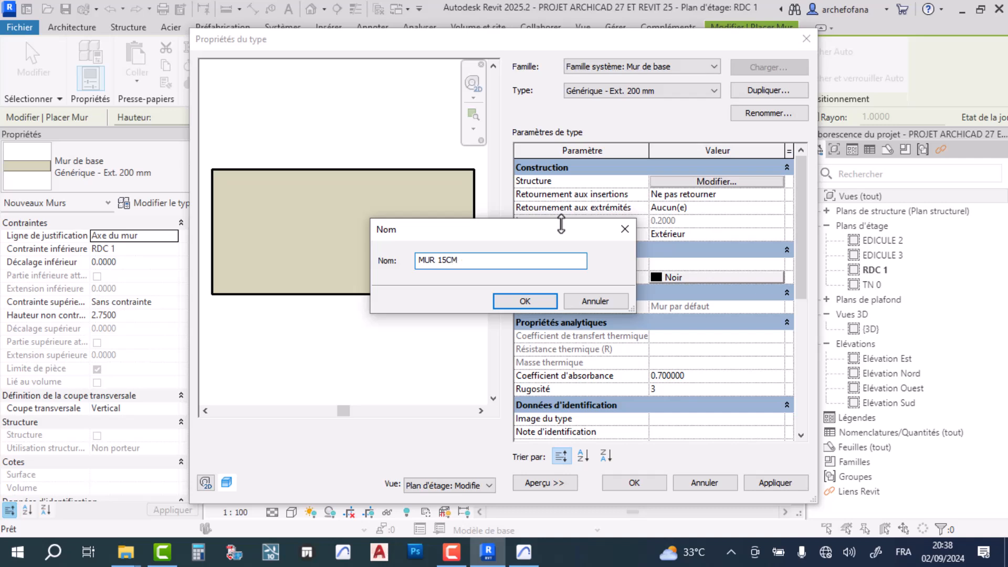
{"action": "key", "text": "BackSpace"}
{"action": "key", "text": "BackSpace"}
{"action": "type", "text": "cm"}
{"action": "left_click", "coordinate": [538, 301]}
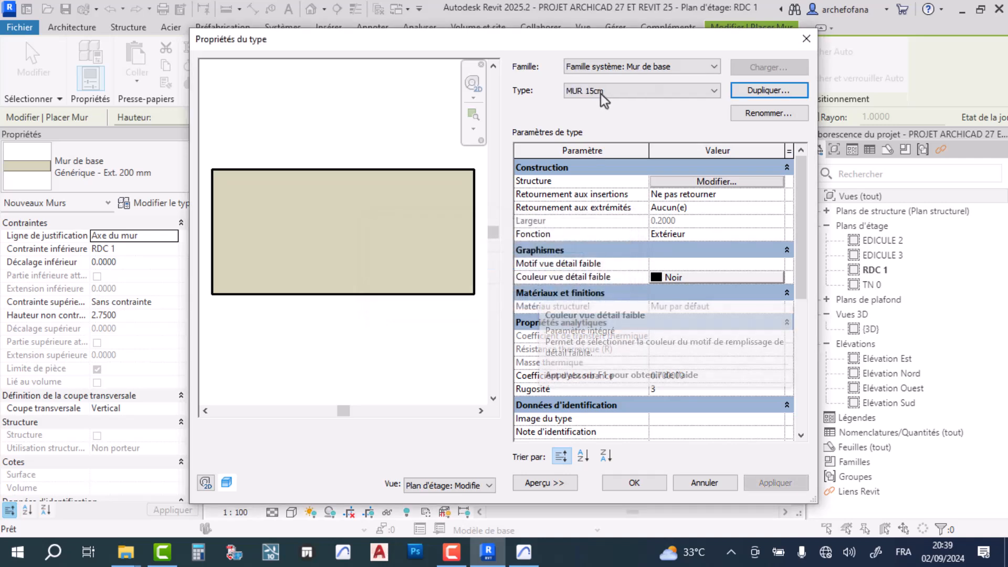
Set the Porteur/Ossature layer thickness of MUR 15cm to 0.15 m and apply the type to new walls
{"action": "left_click", "coordinate": [726, 180]}
{"action": "left_click", "coordinate": [647, 212]}
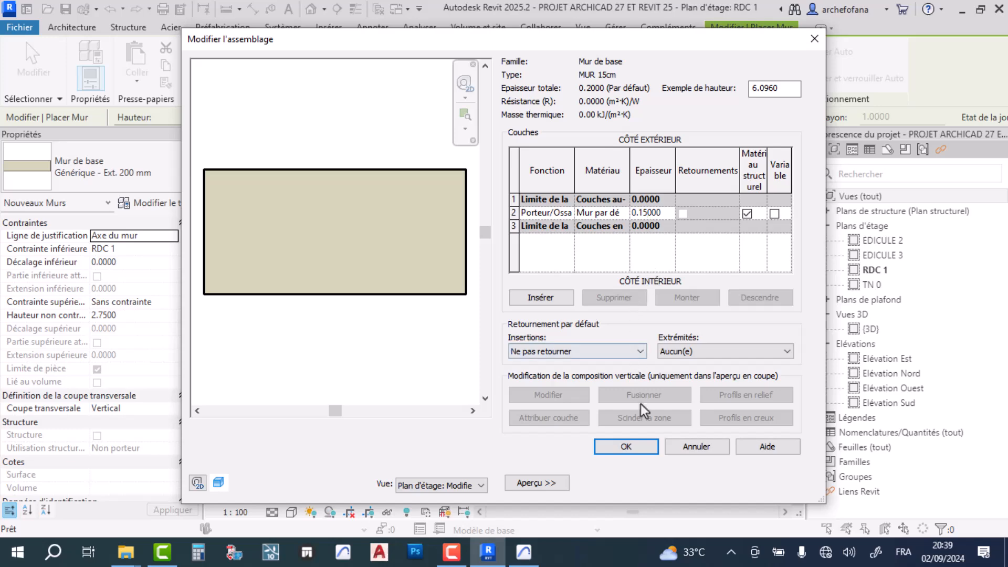
{"action": "left_click", "coordinate": [619, 448]}
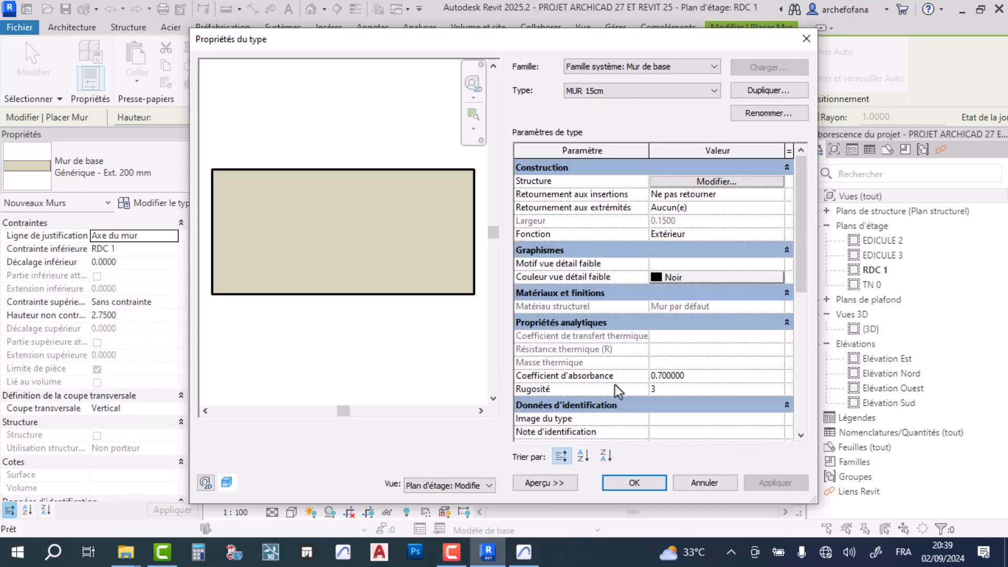
{"action": "left_click", "coordinate": [644, 483]}
Draw a horizontal MUR 15cm wall about 6.2 m long below the existing wall in the RDC 1 plan
{"action": "scroll", "coordinate": [438, 270], "scroll_direction": "down", "scroll_amount": 3}
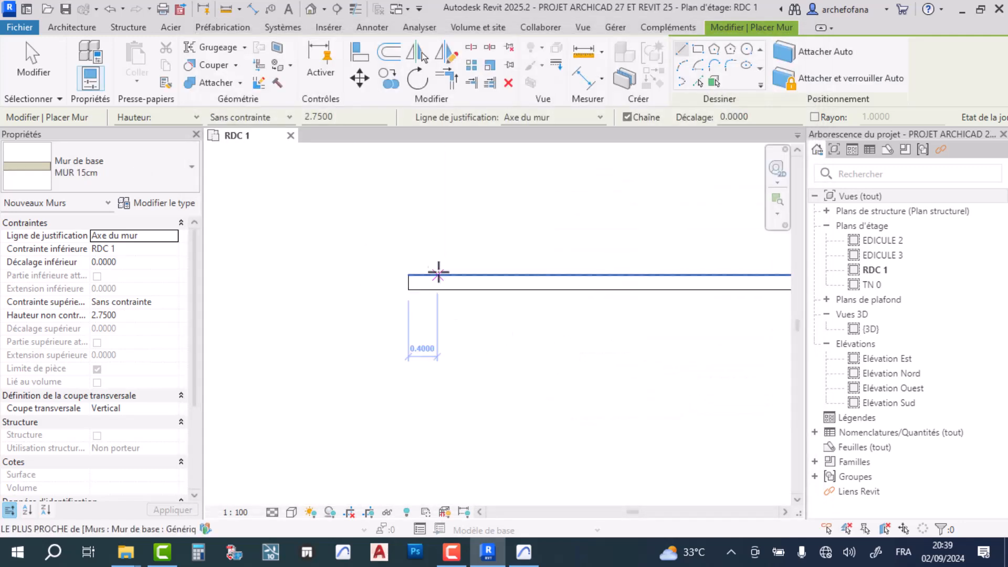
{"action": "left_click", "coordinate": [421, 367]}
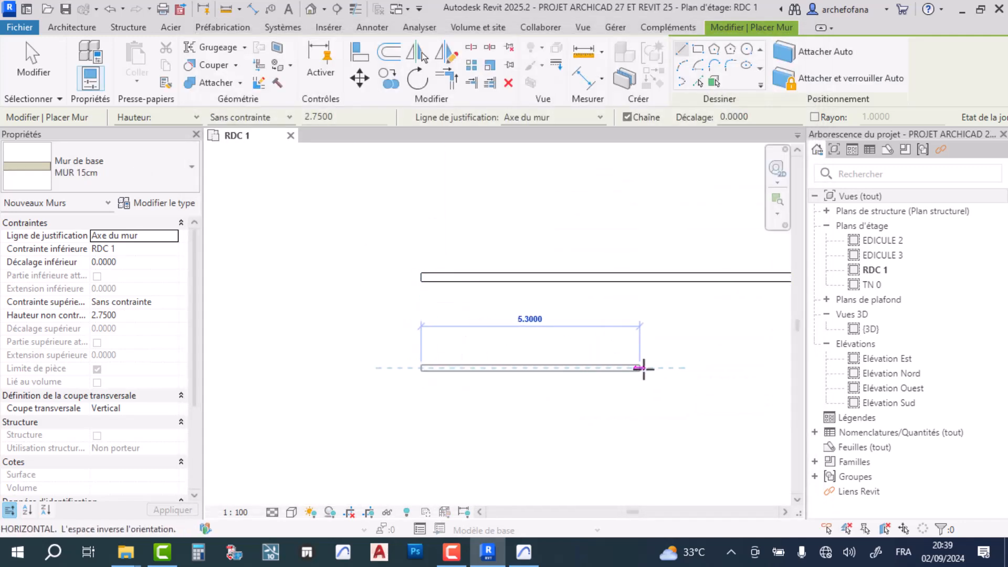
{"action": "left_click", "coordinate": [675, 368]}
{"action": "scroll", "coordinate": [444, 283], "scroll_direction": "up", "scroll_amount": 2}
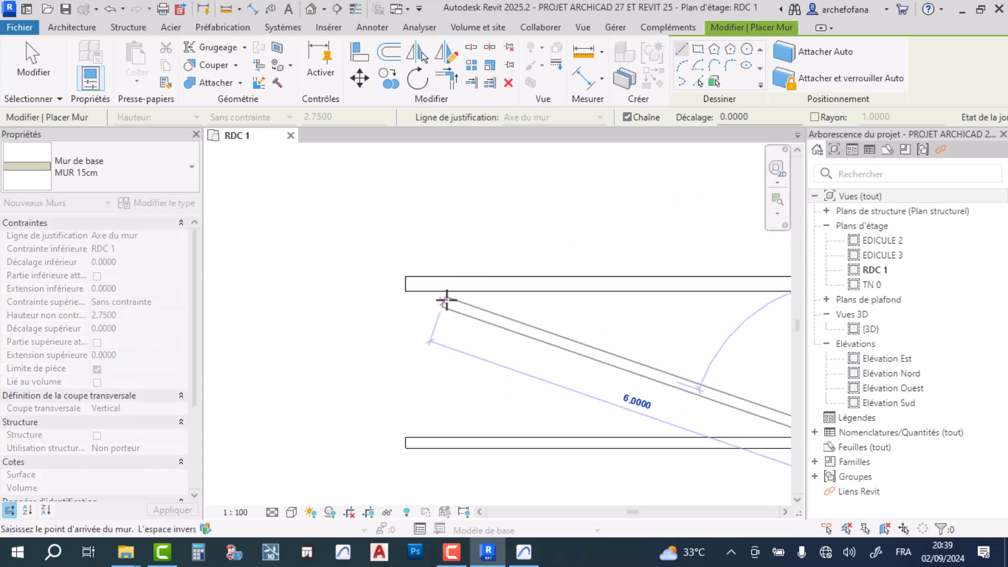
{"action": "key", "text": "Escape"}
{"action": "key", "text": "Escape"}
{"action": "middle_click_drag", "start_coordinate": [458, 304], "coordinate": [418, 240]}
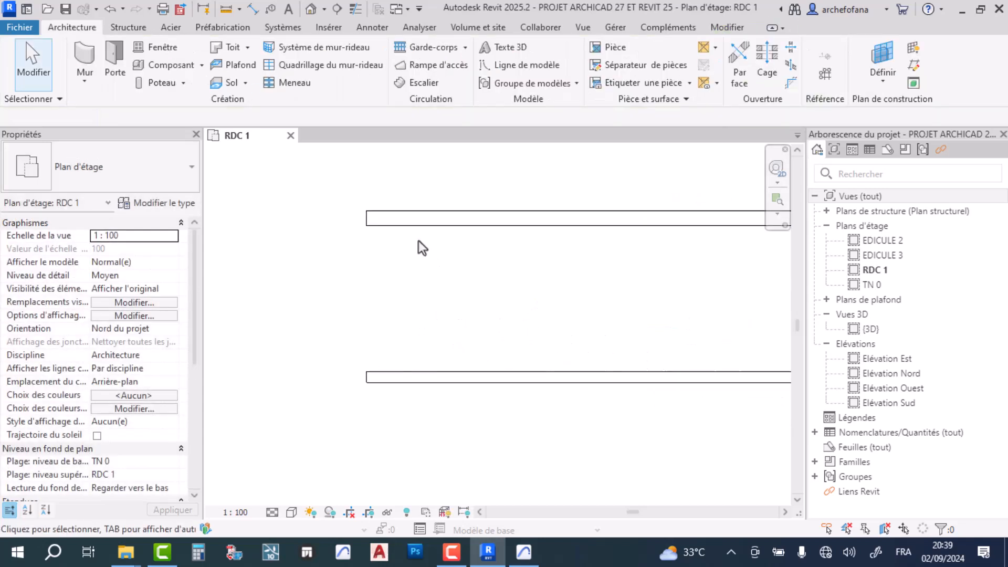
Move the MUR 15cm wall closer to the 200 mm wall, about 0.5 m below it
{"action": "left_click", "coordinate": [380, 377]}
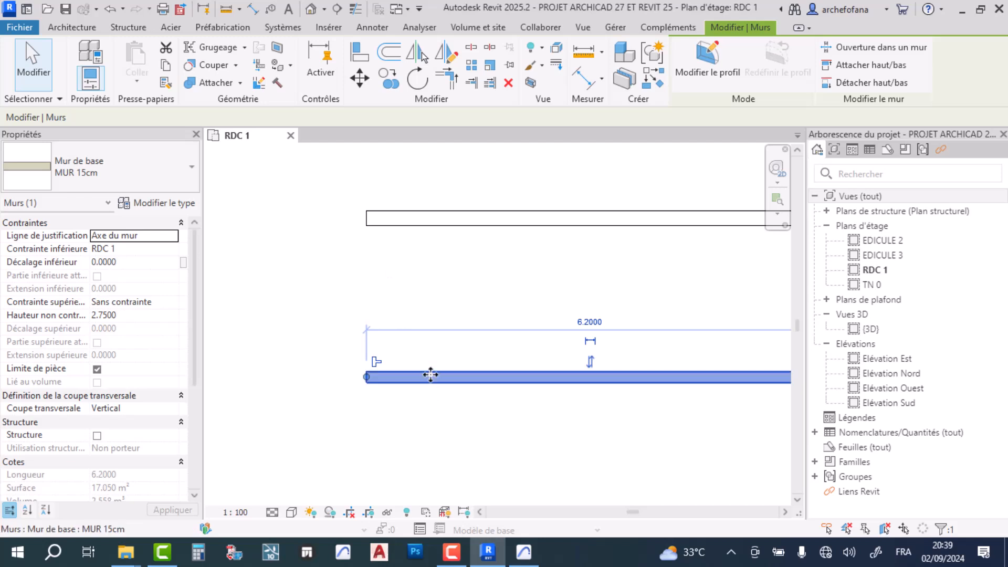
{"action": "left_click_drag", "start_coordinate": [430, 376], "coordinate": [429, 268]}
{"action": "scroll", "coordinate": [439, 231], "scroll_direction": "up", "scroll_amount": 2}
{"action": "left_click", "coordinate": [421, 253]}
Compare the types and plan thicknesses of the Générique - Ext. 200 mm and MUR 15cm walls
{"action": "scroll", "coordinate": [403, 254], "scroll_direction": "up", "scroll_amount": 1}
{"action": "middle_click_drag", "start_coordinate": [404, 254], "coordinate": [403, 285]}
{"action": "left_click", "coordinate": [364, 236]}
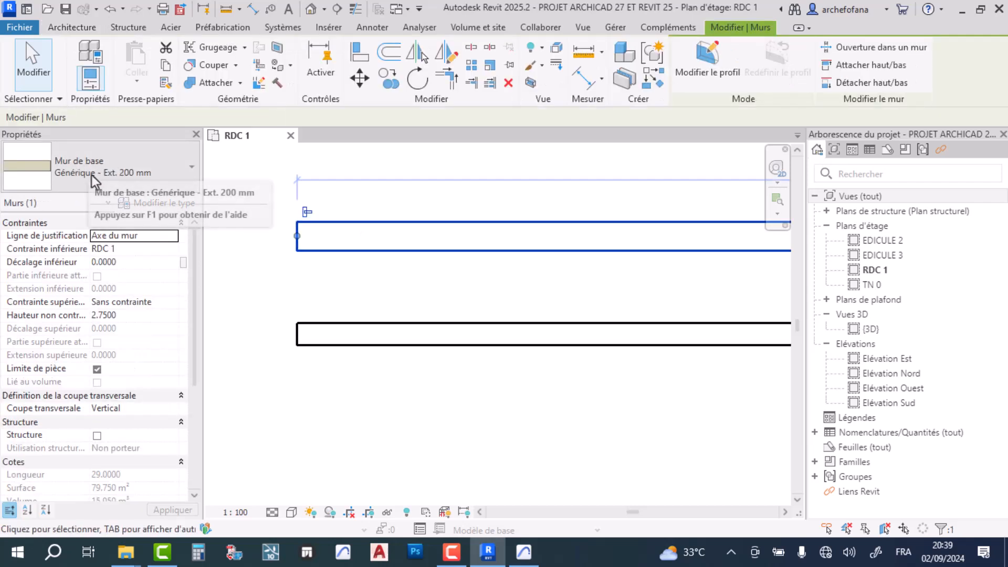
{"action": "left_click", "coordinate": [306, 339]}
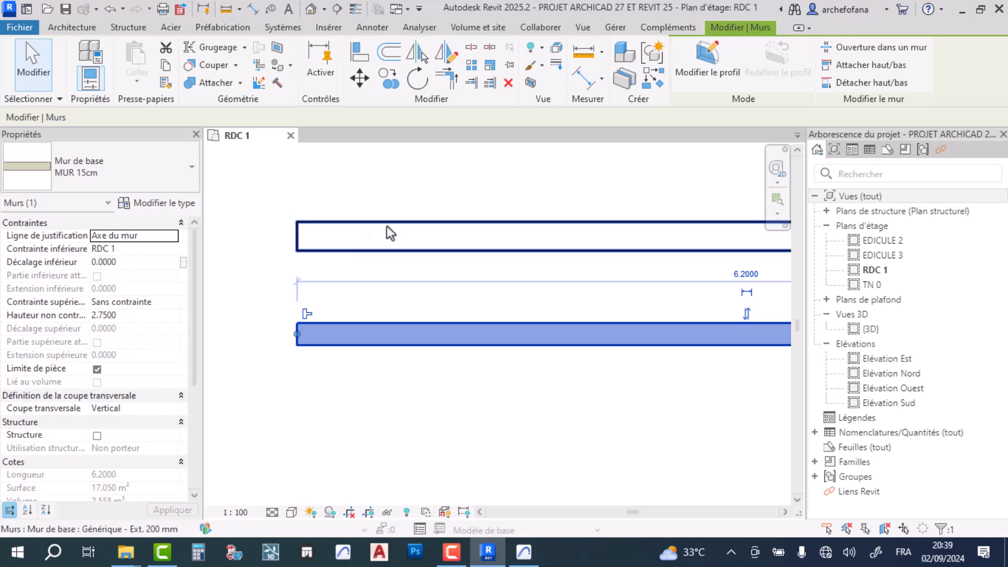
Delete the MUR 15cm wall and the Générique - Ext. 200 mm wall from the RDC 1 plan
{"action": "scroll", "coordinate": [425, 240], "scroll_direction": "down", "scroll_amount": 3}
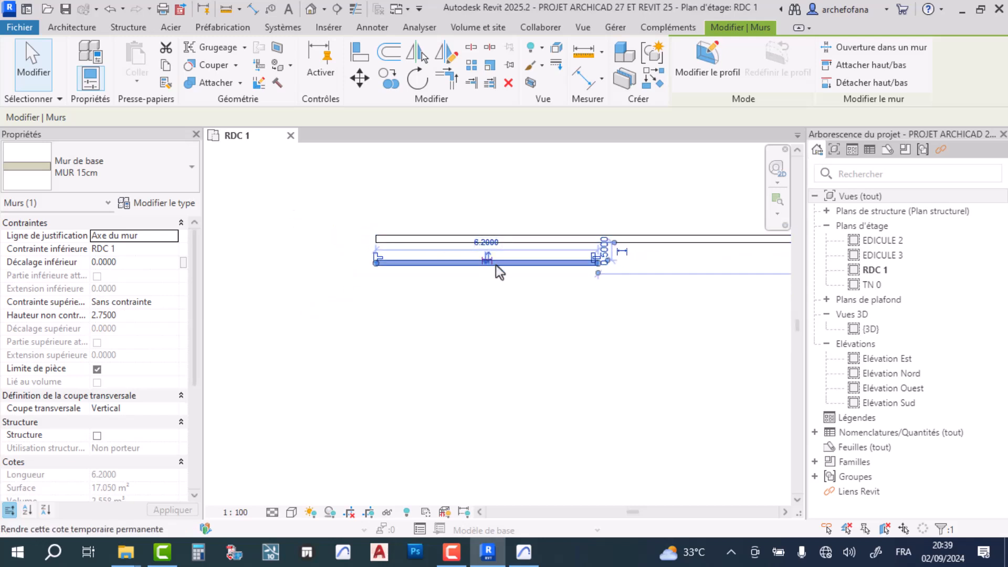
{"action": "key", "text": "Delete"}
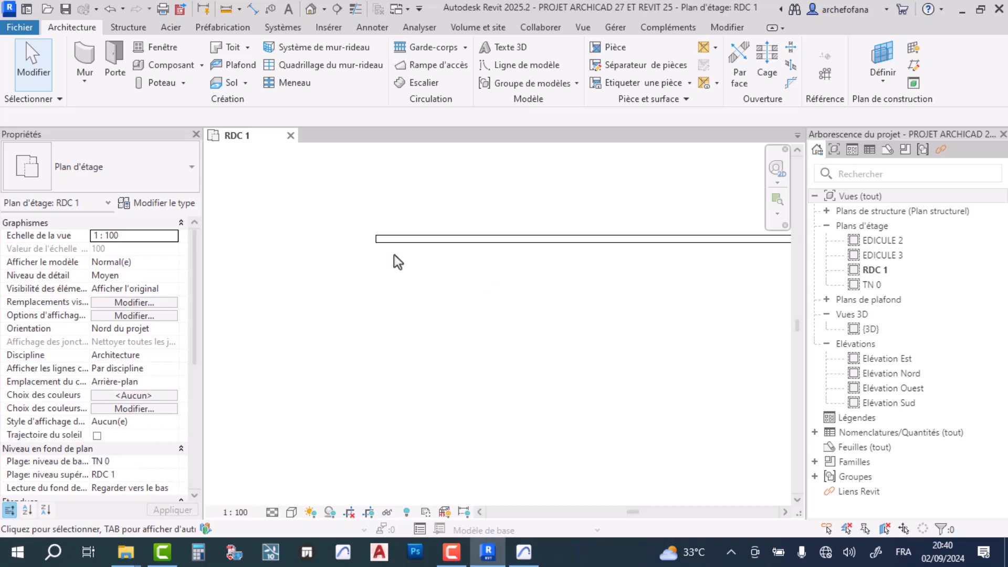
{"action": "left_click", "coordinate": [397, 240]}
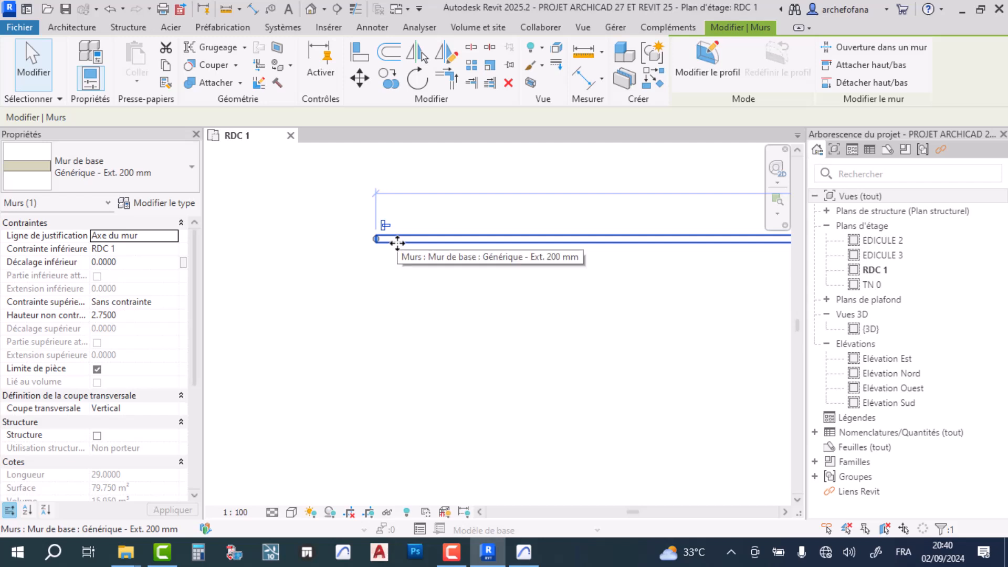
{"action": "key", "text": "Delete"}
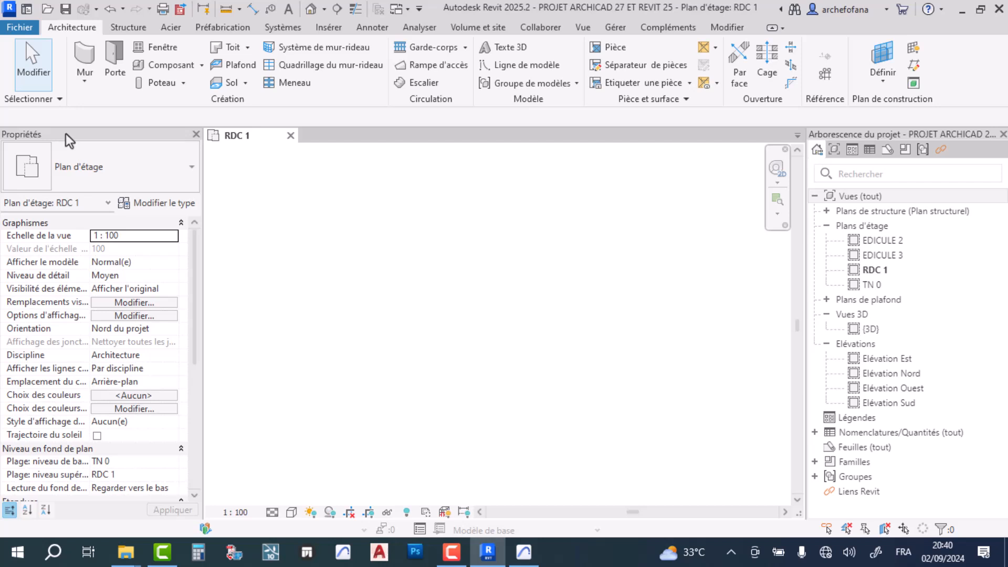
Start a new wall, review the type properties of MUR 15cm, close them and switch to Archicad
{"action": "left_click", "coordinate": [84, 55]}
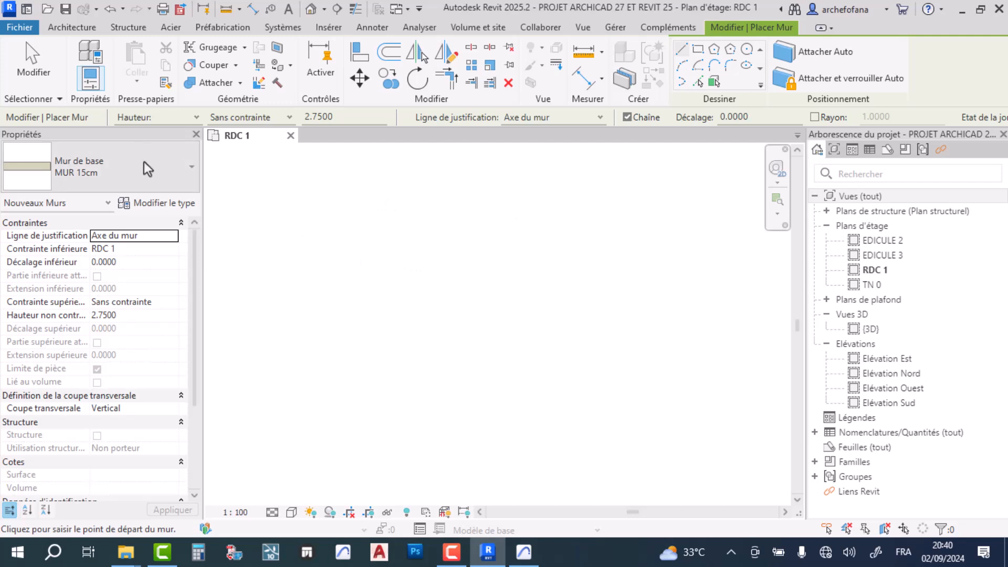
{"action": "left_click", "coordinate": [150, 204]}
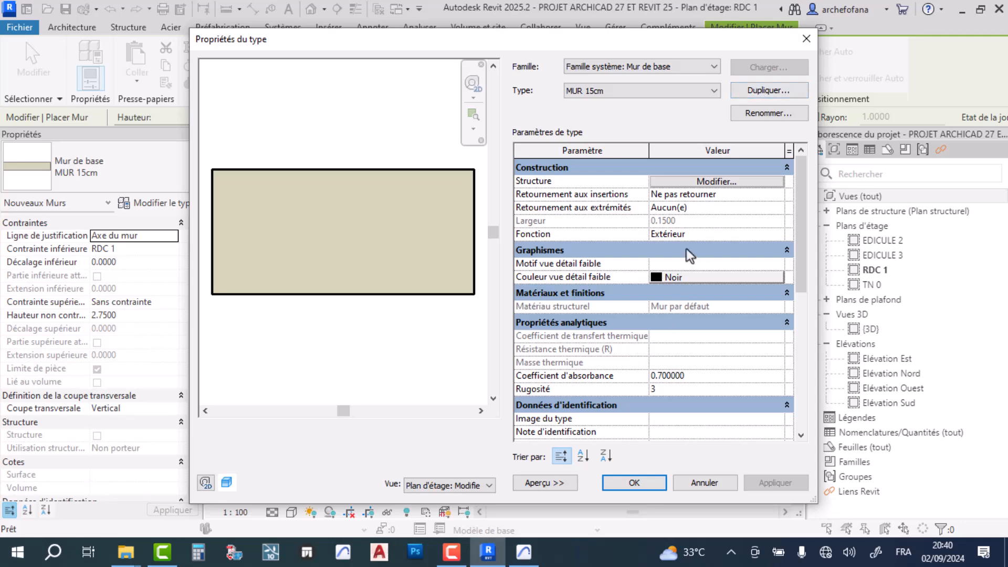
{"action": "left_click", "coordinate": [806, 39]}
{"action": "left_click", "coordinate": [523, 552]}
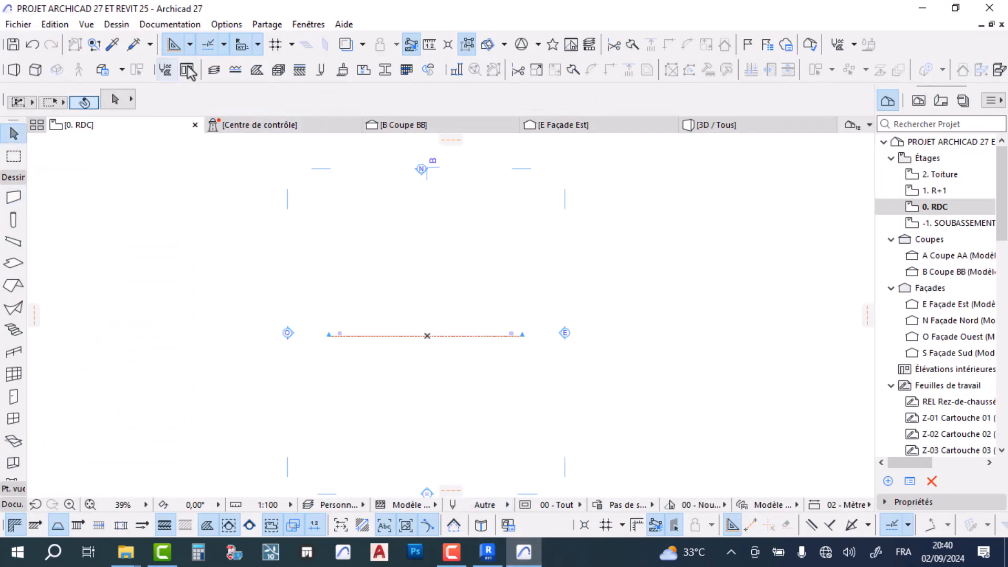
Open the composite structures and review the layers of 0.1 - Mur ext. / Coque générique and the existing wall composites
{"action": "left_click", "coordinate": [298, 69]}
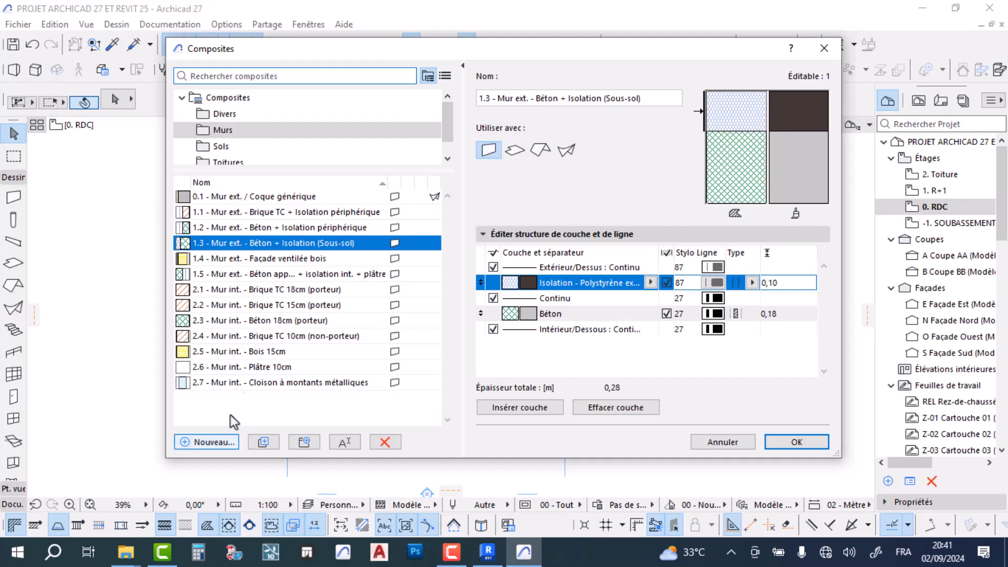
{"action": "left_click", "coordinate": [246, 197]}
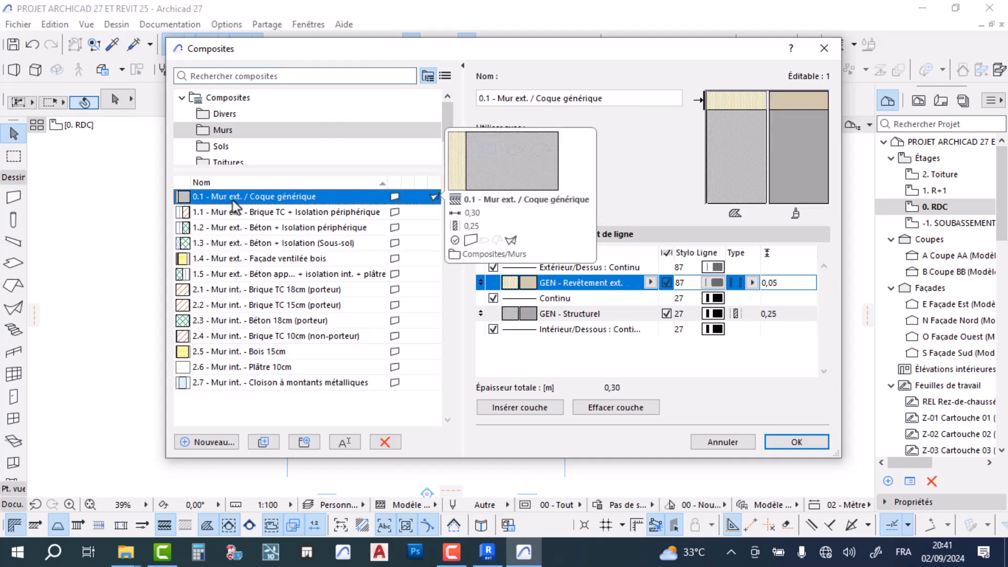
{"action": "mouse_move", "coordinate": [269, 295]}
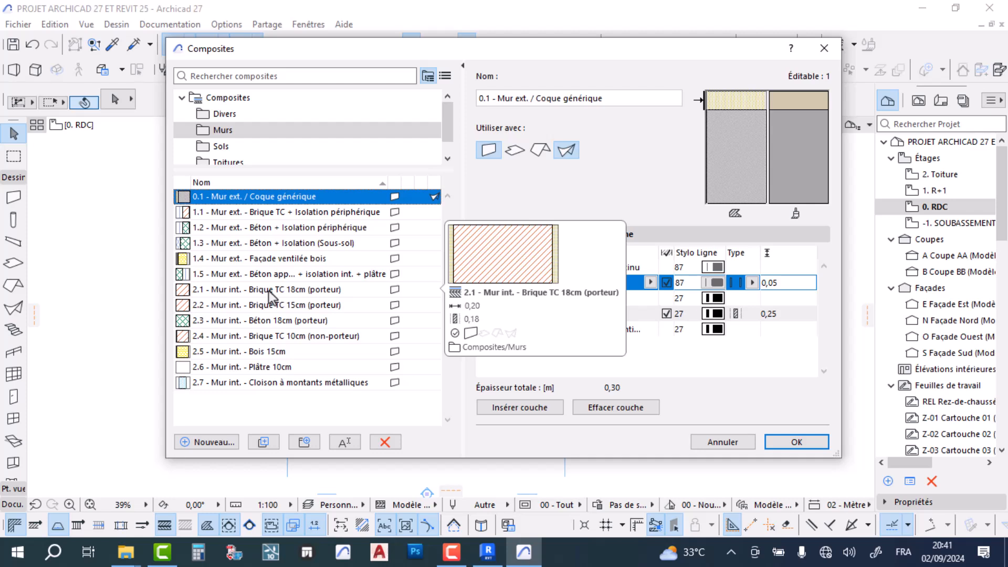
Duplicate the composite 2.6 - Mur int. - Plâtre 10cm and name the copy MUR 20cm
{"action": "left_click", "coordinate": [226, 369]}
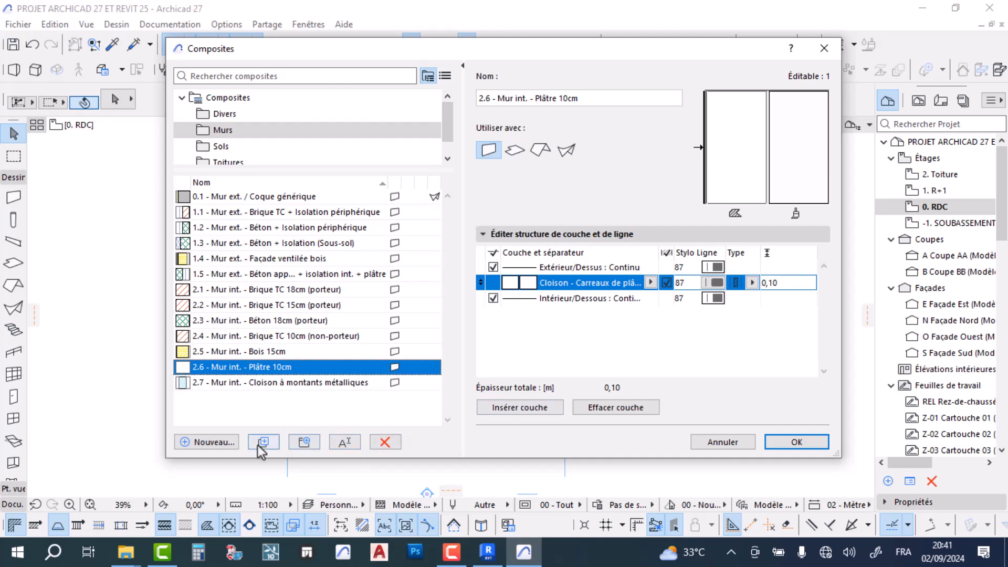
{"action": "left_click", "coordinate": [221, 443]}
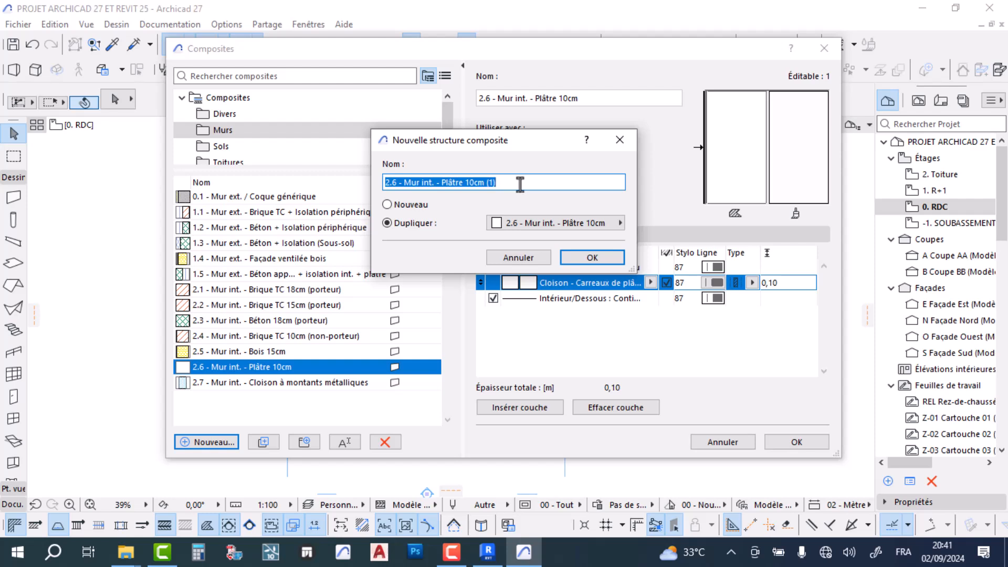
{"action": "left_click", "coordinate": [518, 257]}
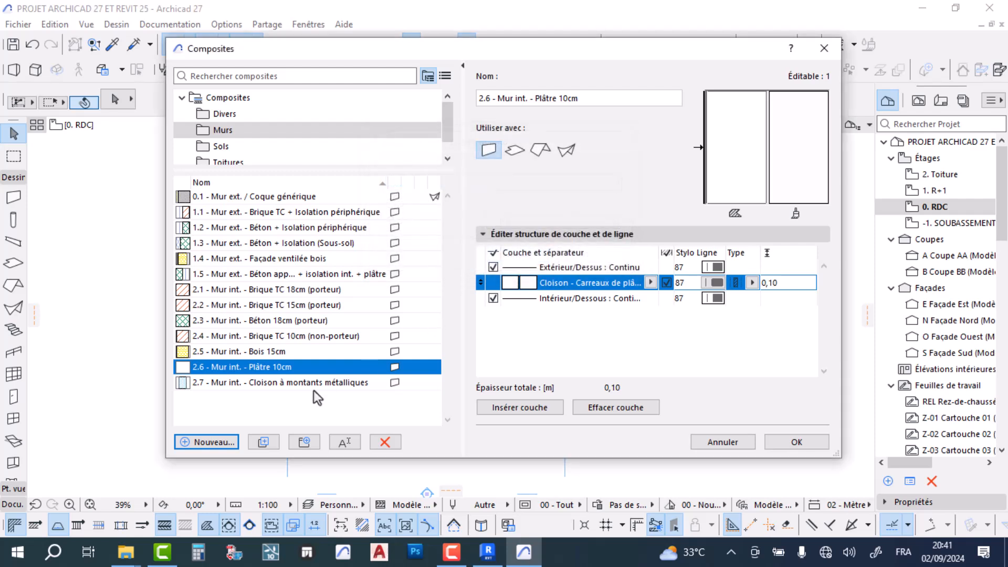
{"action": "left_click", "coordinate": [264, 442]}
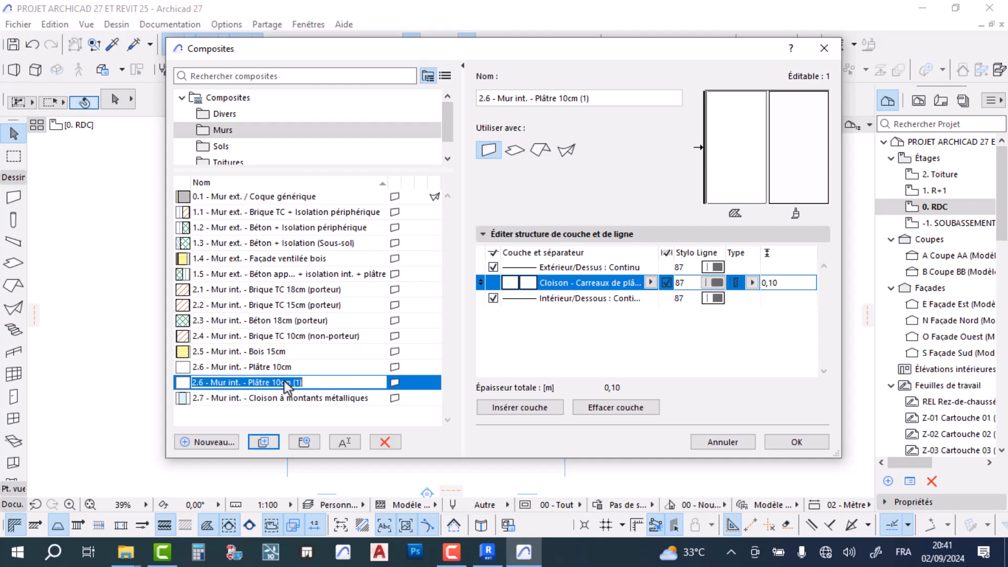
{"action": "type", "text": "MUR 20cm"}
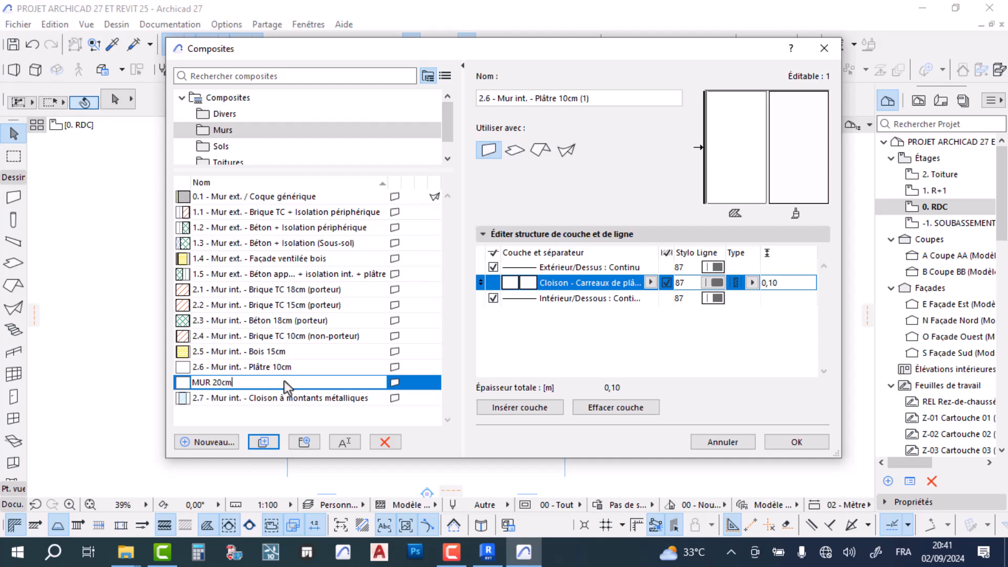
{"action": "left_click", "coordinate": [377, 422]}
{"action": "left_click", "coordinate": [224, 399]}
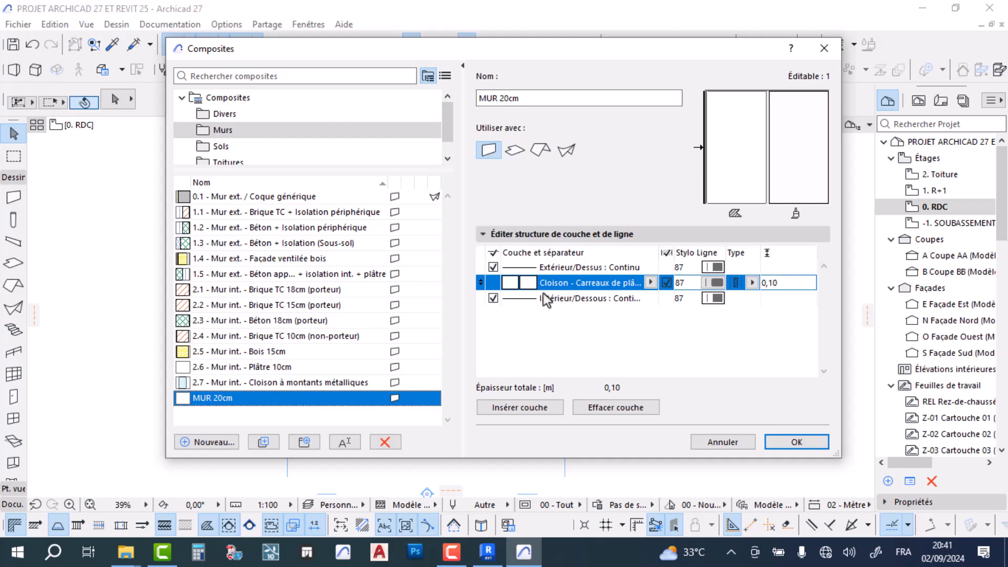
Set the plaster block layer of MUR 20cm to a thickness of 0,20 m and save the composite
{"action": "left_click", "coordinate": [635, 269]}
{"action": "left_click", "coordinate": [652, 267]}
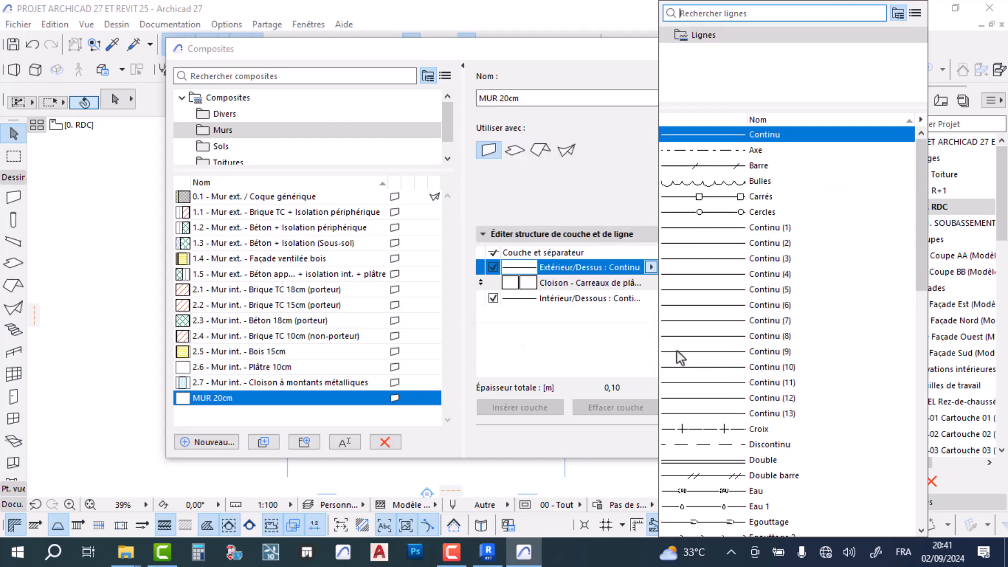
{"action": "left_click", "coordinate": [608, 338]}
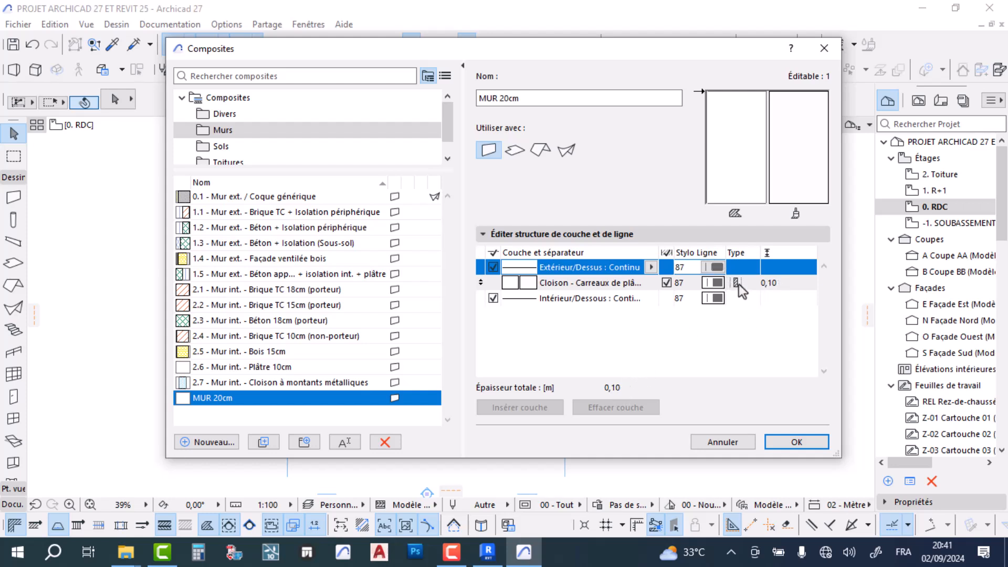
{"action": "left_click", "coordinate": [776, 282]}
{"action": "left_click_drag", "start_coordinate": [786, 284], "coordinate": [769, 284]}
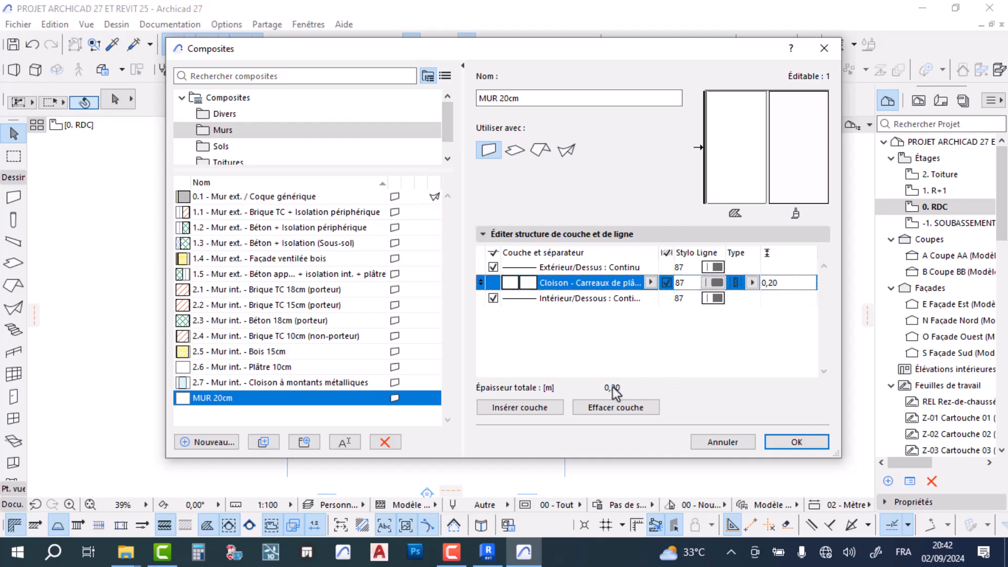
{"action": "left_click", "coordinate": [793, 442]}
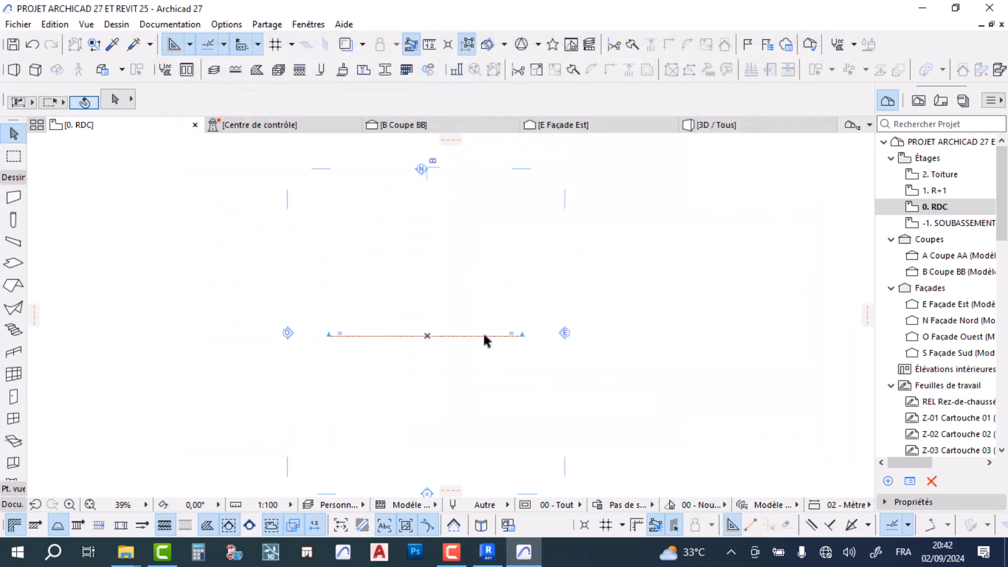
Open the default wall settings and browse the building materials offered for the basic wall structure
{"action": "left_click", "coordinate": [11, 200]}
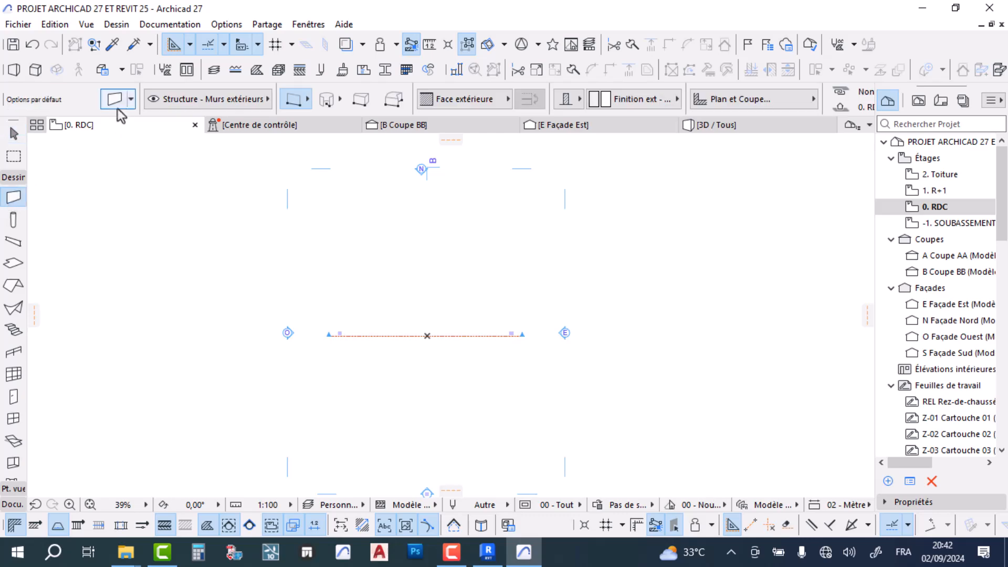
{"action": "left_click", "coordinate": [116, 99]}
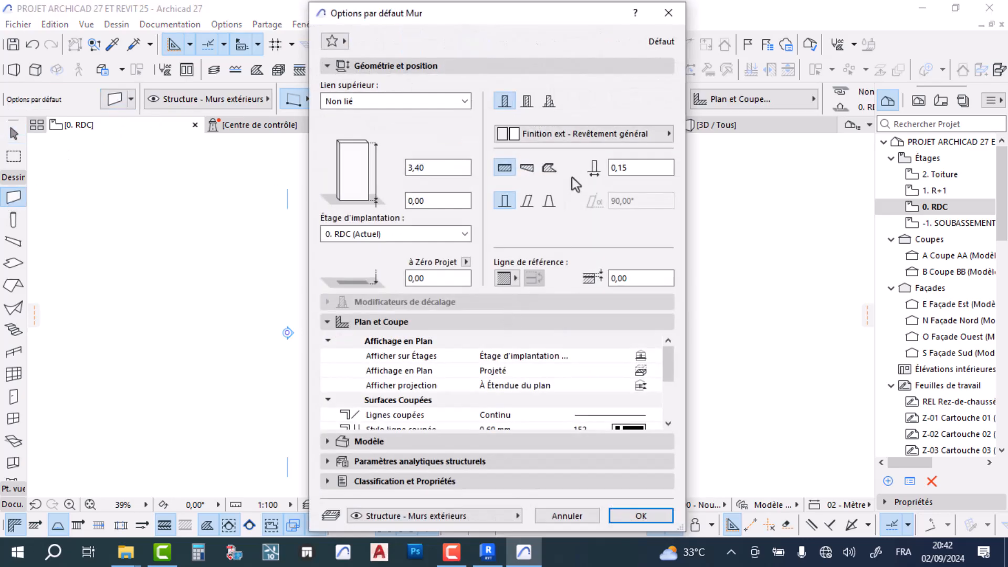
{"action": "left_click", "coordinate": [571, 134]}
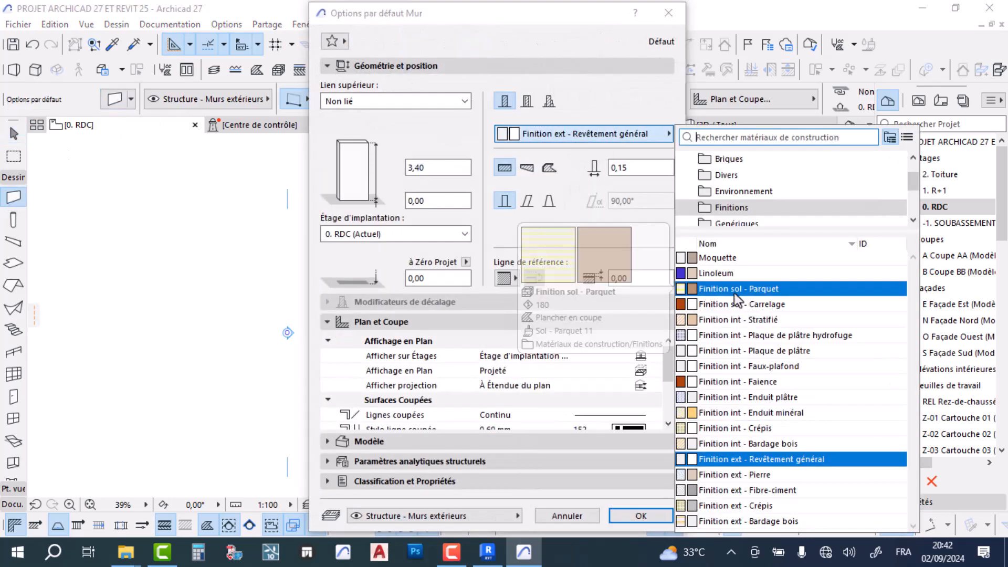
{"action": "left_click", "coordinate": [505, 101]}
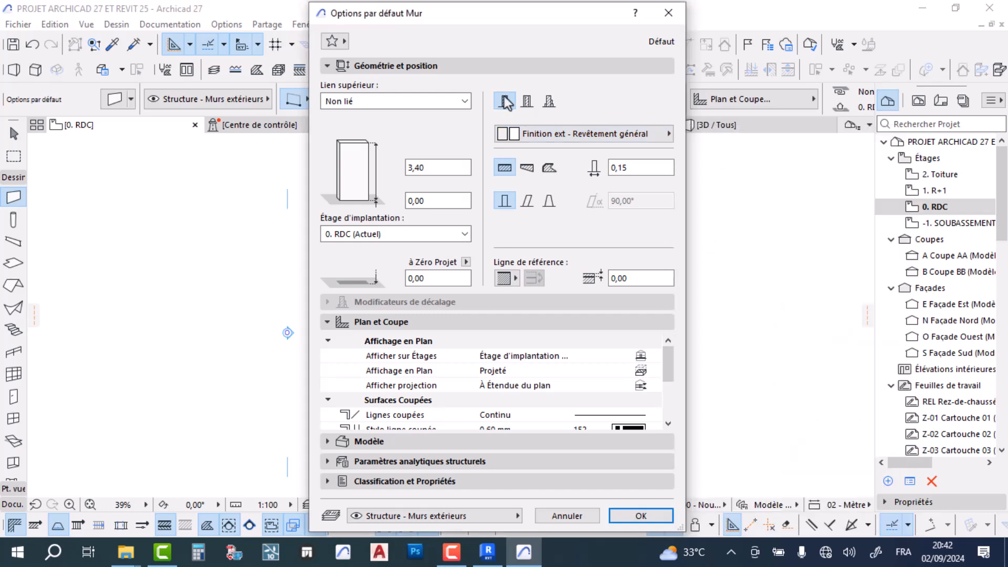
{"action": "left_click", "coordinate": [577, 134]}
{"action": "scroll", "coordinate": [747, 212], "scroll_direction": "up", "scroll_amount": 1}
{"action": "scroll", "coordinate": [737, 207], "scroll_direction": "down", "scroll_amount": 2}
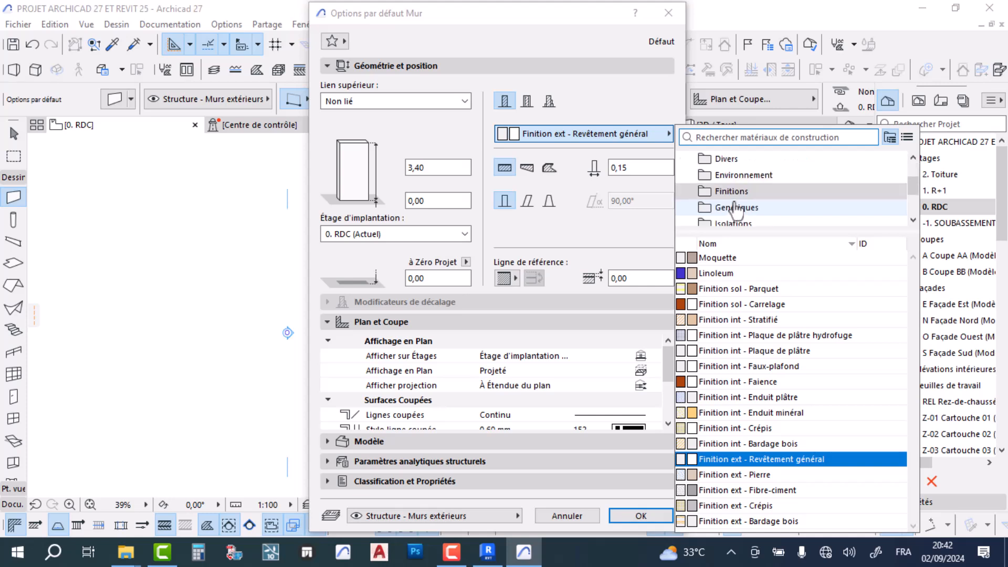
{"action": "scroll", "coordinate": [737, 209], "scroll_direction": "down", "scroll_amount": 3}
{"action": "scroll", "coordinate": [738, 201], "scroll_direction": "up", "scroll_amount": 5}
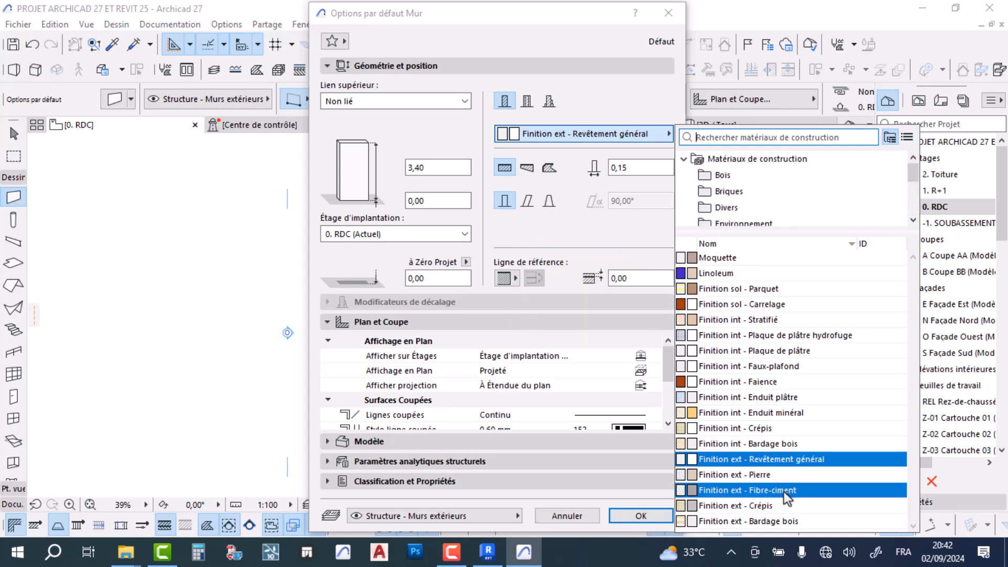
Switch the default wall structure to composite, choose MUR 20cm and accept the settings
{"action": "left_click", "coordinate": [528, 109]}
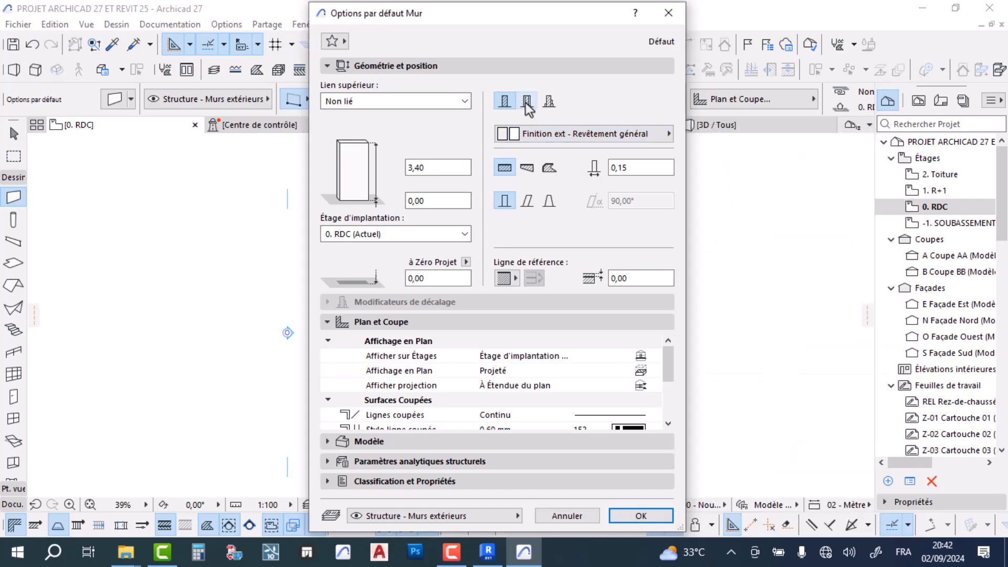
{"action": "left_click", "coordinate": [528, 108]}
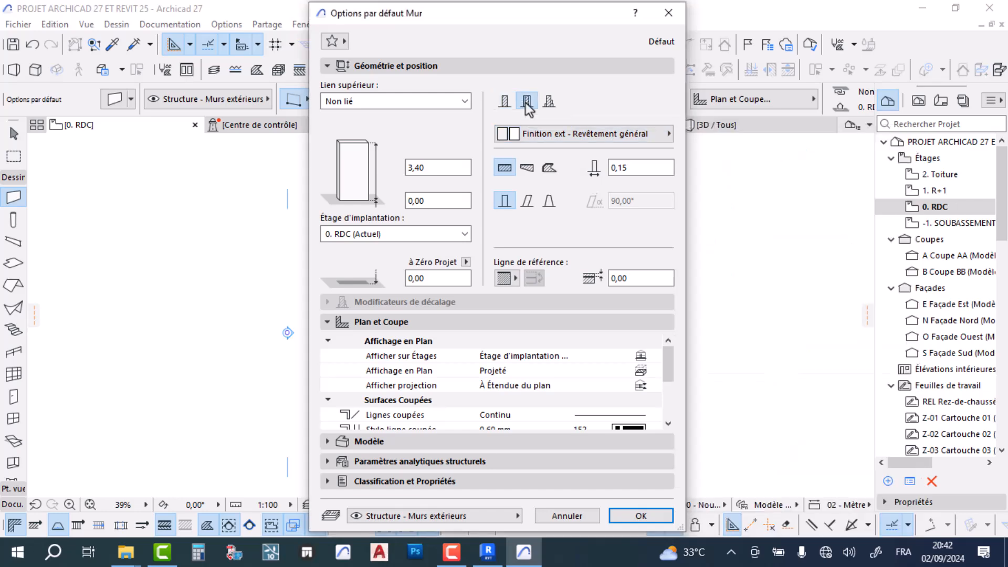
{"action": "left_click", "coordinate": [536, 133]}
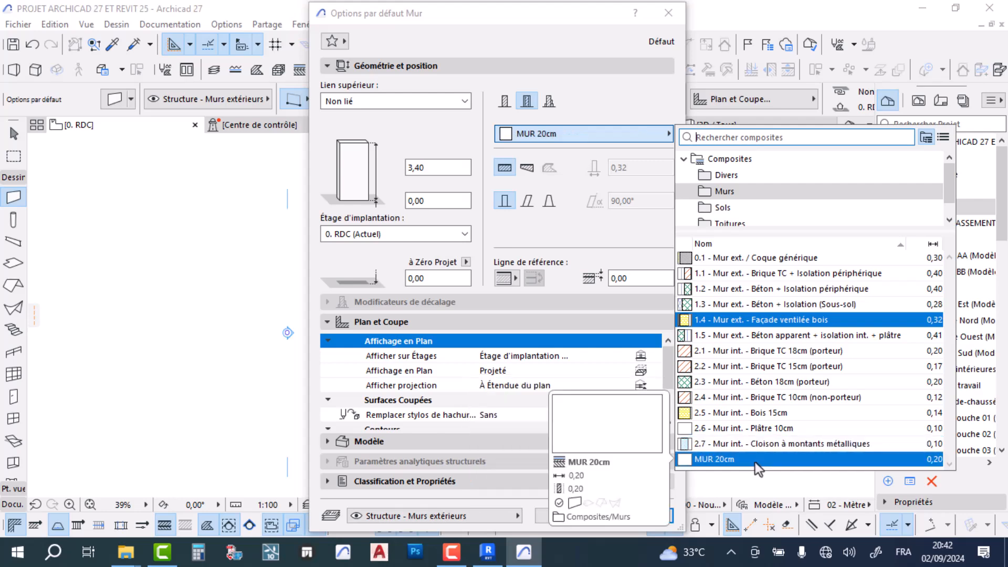
{"action": "left_click", "coordinate": [809, 459]}
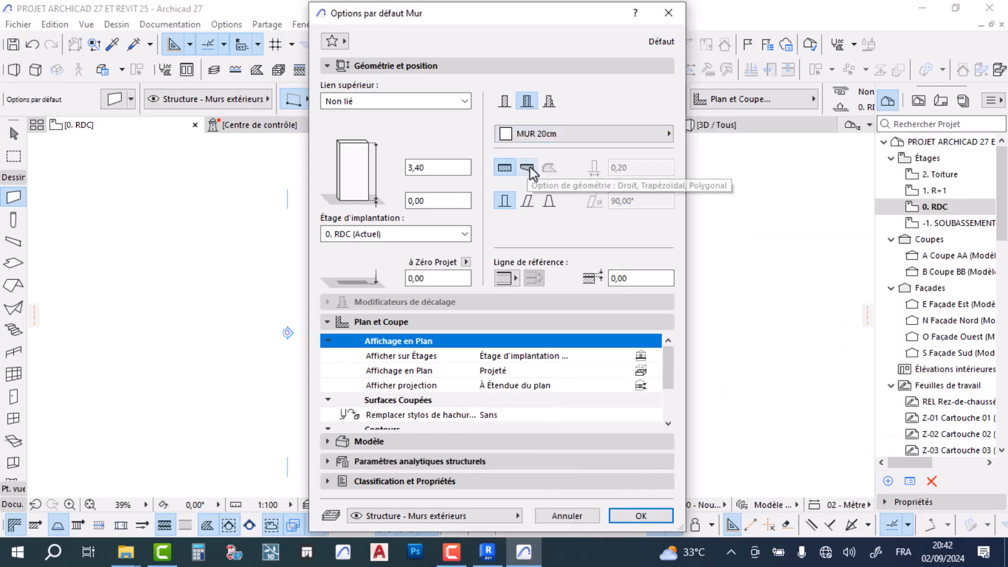
{"action": "left_click", "coordinate": [641, 516]}
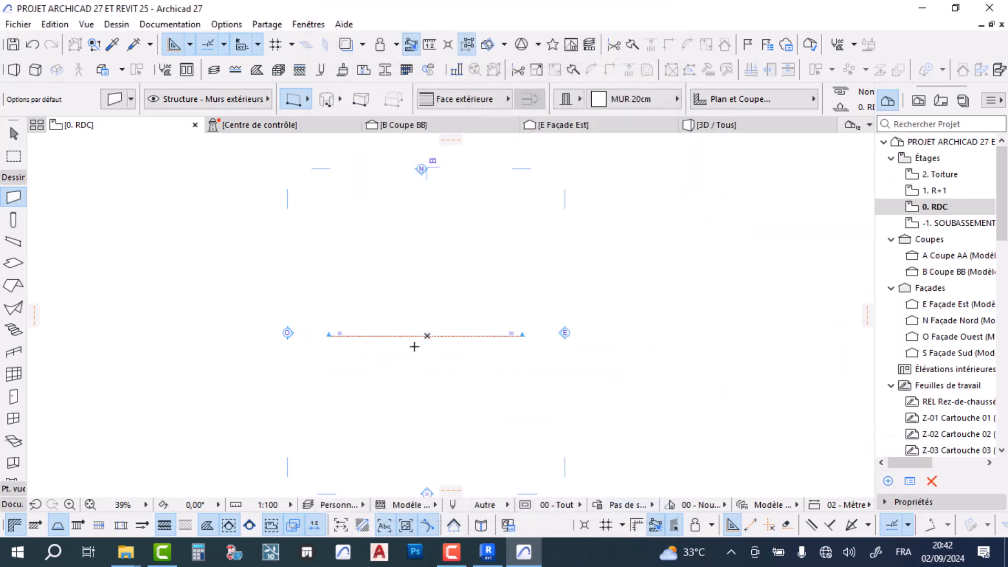
Draw a straight horizontal MUR 20cm wall in the upper part of the RDC plan
{"action": "left_click", "coordinate": [336, 241]}
{"action": "scroll", "coordinate": [364, 243], "scroll_direction": "up", "scroll_amount": 8}
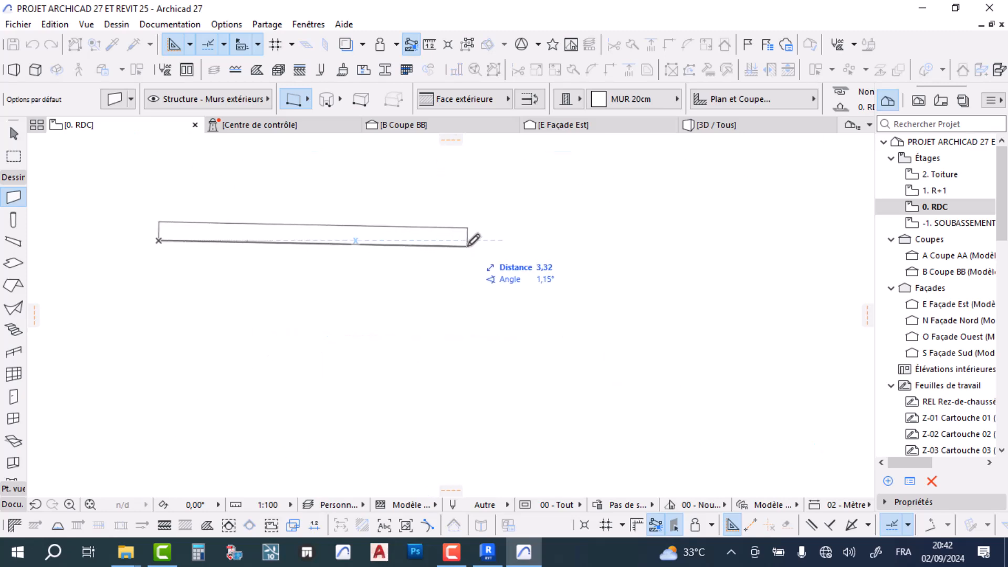
{"action": "left_click", "coordinate": [499, 238]}
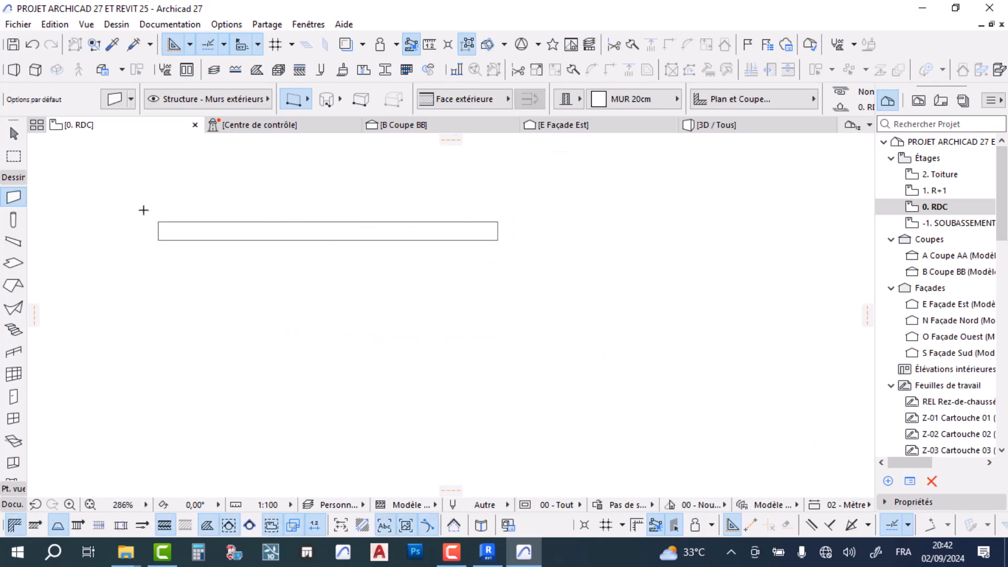
{"action": "scroll", "coordinate": [157, 225], "scroll_direction": "up", "scroll_amount": 5}
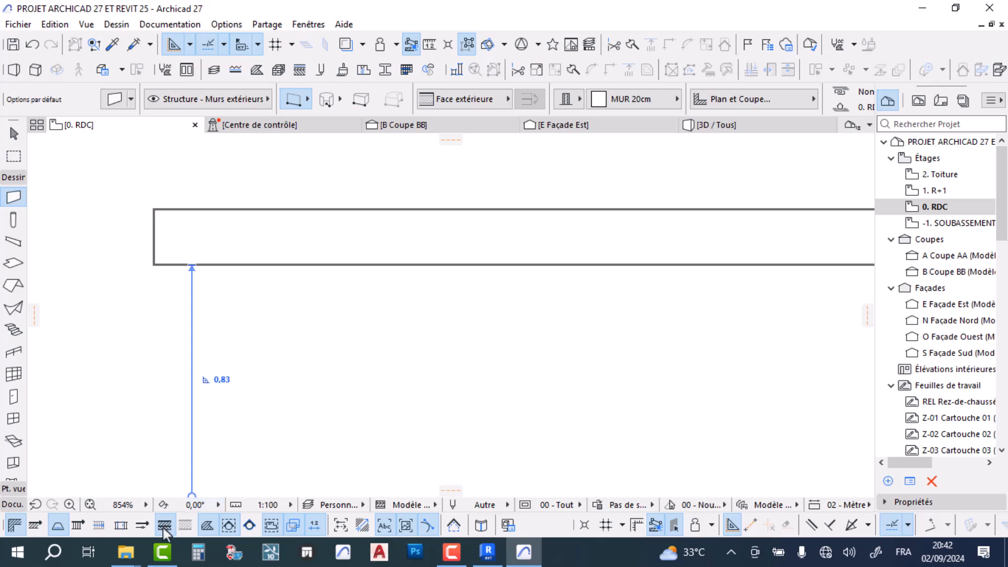
{"action": "scroll", "coordinate": [163, 236], "scroll_direction": "down", "scroll_amount": 3}
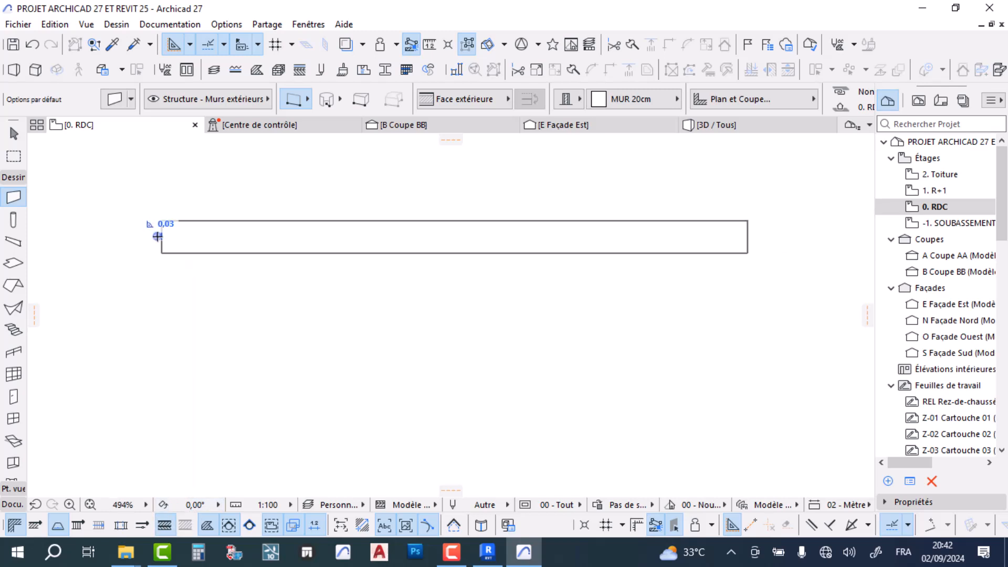
Draw a vertical MUR 20cm wall about 1,44 m long downward from the left end of the horizontal wall
{"action": "left_click", "coordinate": [160, 241]}
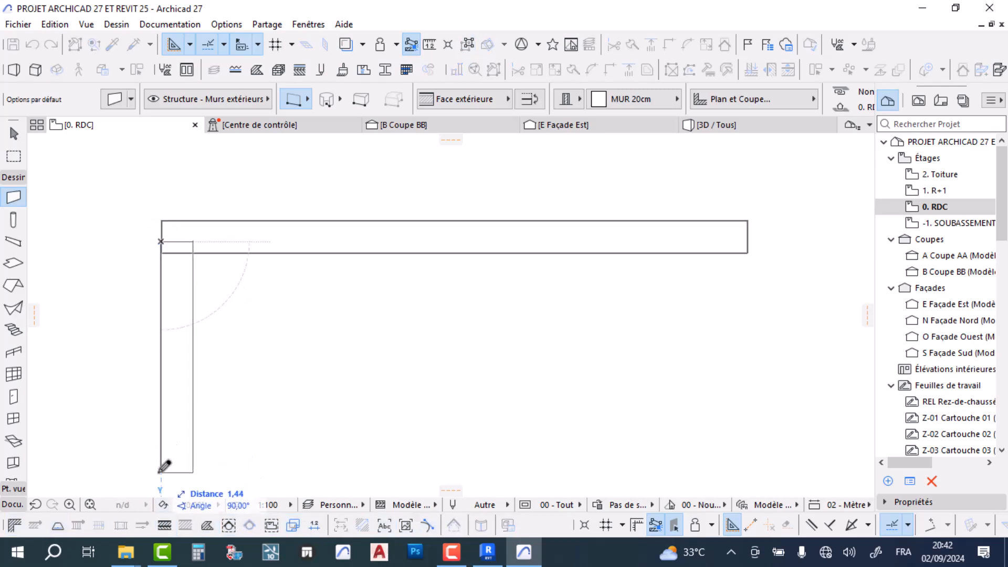
{"action": "left_click", "coordinate": [161, 473]}
{"action": "key", "text": "Escape"}
Select both MUR 20cm walls and join them into a clean L-shaped corner
{"action": "left_click_drag", "start_coordinate": [208, 199], "coordinate": [100, 273]}
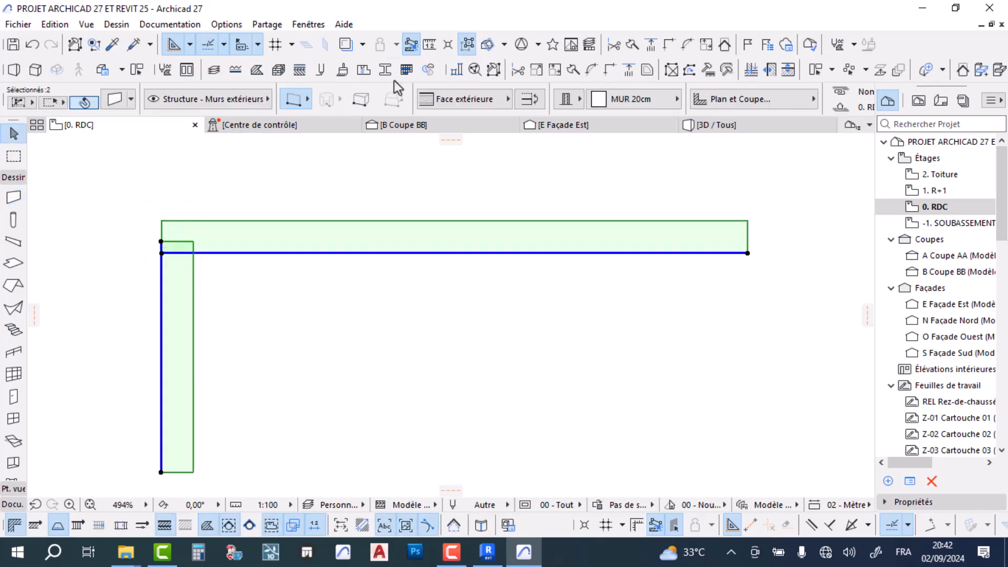
{"action": "left_click", "coordinate": [609, 70]}
{"action": "left_click", "coordinate": [446, 305]}
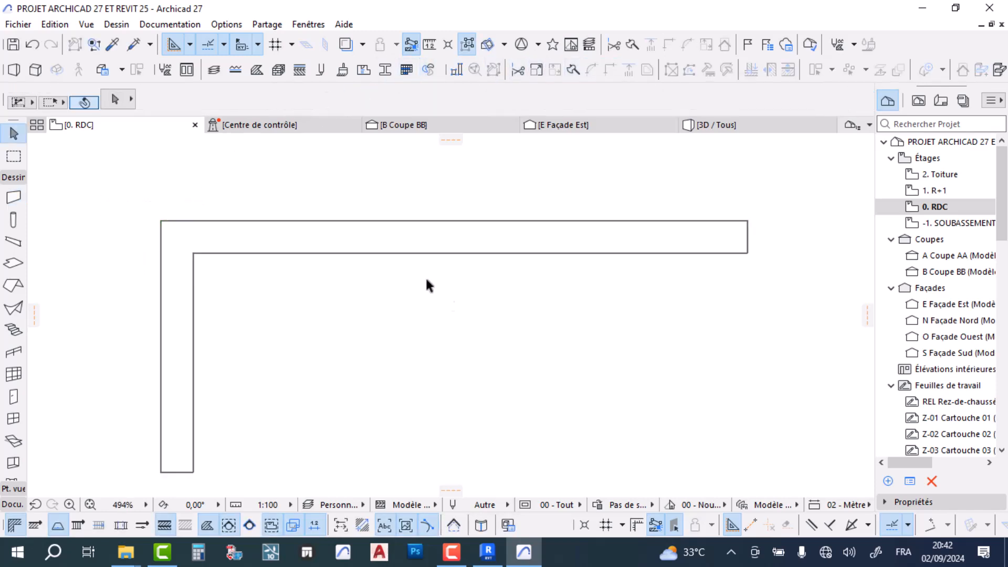
{"action": "scroll", "coordinate": [169, 255], "scroll_direction": "up", "scroll_amount": 2}
{"action": "middle_click_drag", "start_coordinate": [209, 284], "coordinate": [288, 234]}
{"action": "scroll", "coordinate": [266, 261], "scroll_direction": "down", "scroll_amount": 4}
{"action": "scroll", "coordinate": [265, 268], "scroll_direction": "down", "scroll_amount": 4}
{"action": "left_click", "coordinate": [453, 552]}
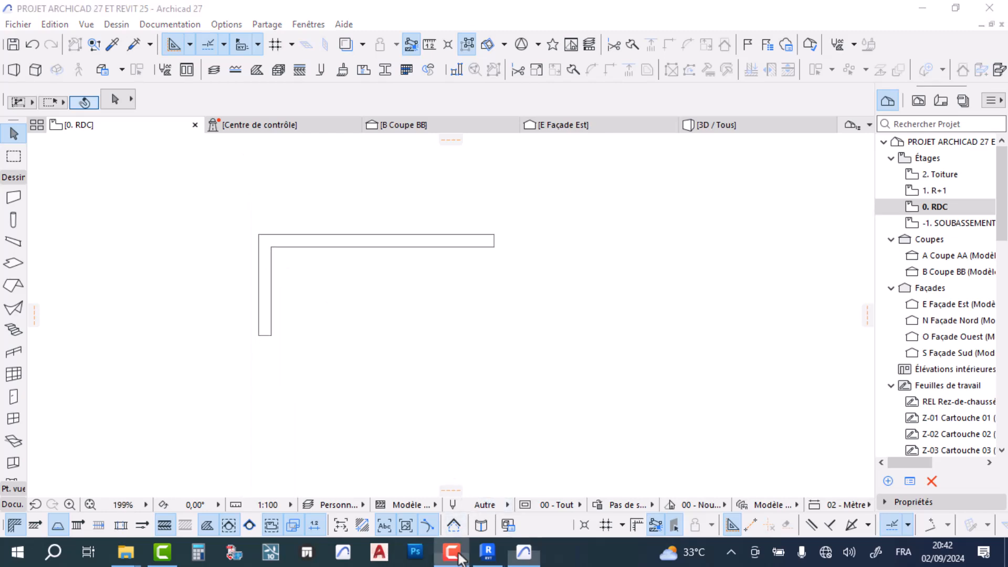